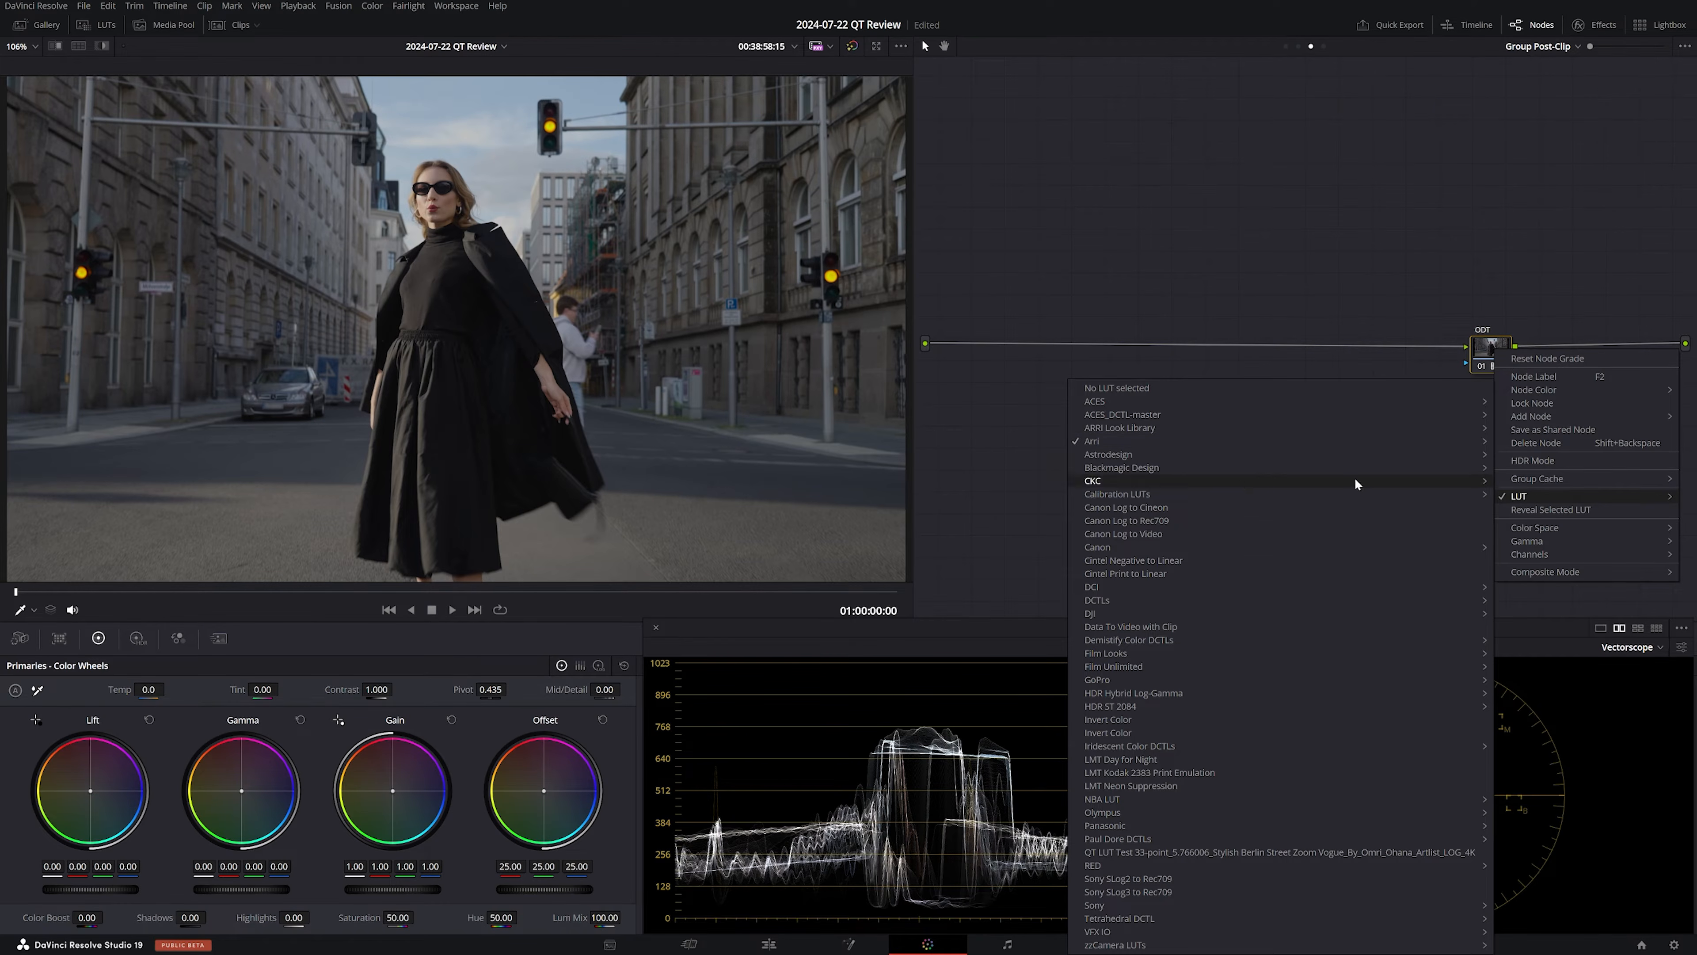
# Check which Arri LUT is assigned to the ODT node
pyautogui.moveTo(1167, 443)
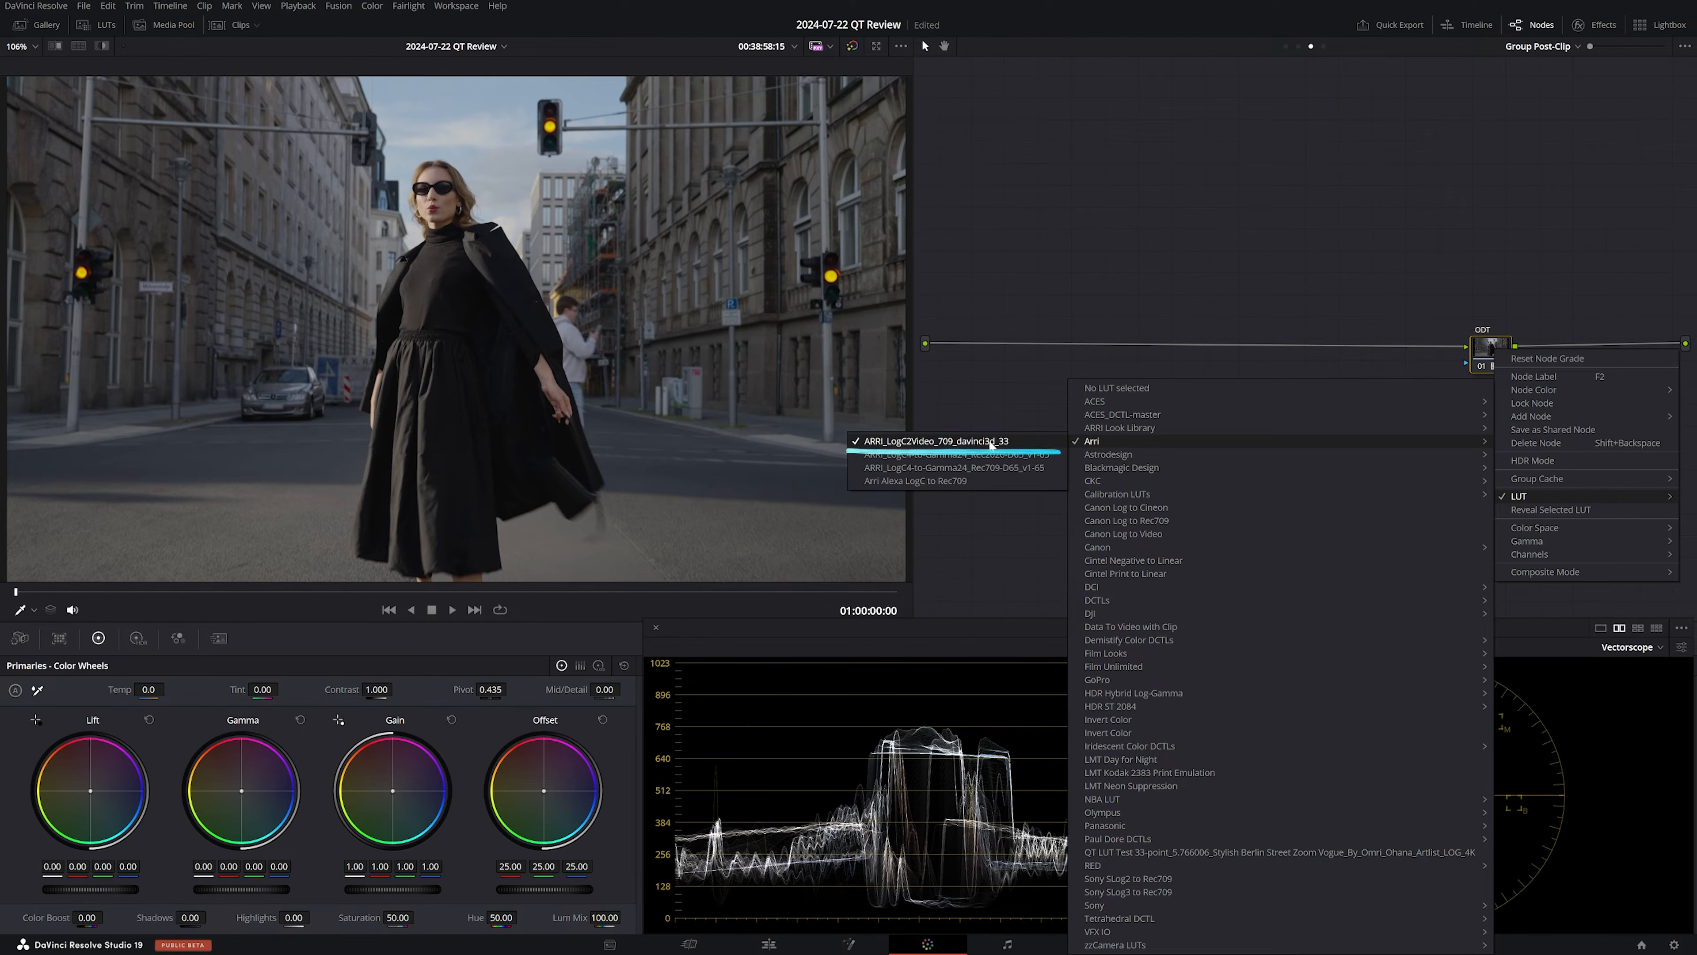
pyautogui.click(1028, 408)
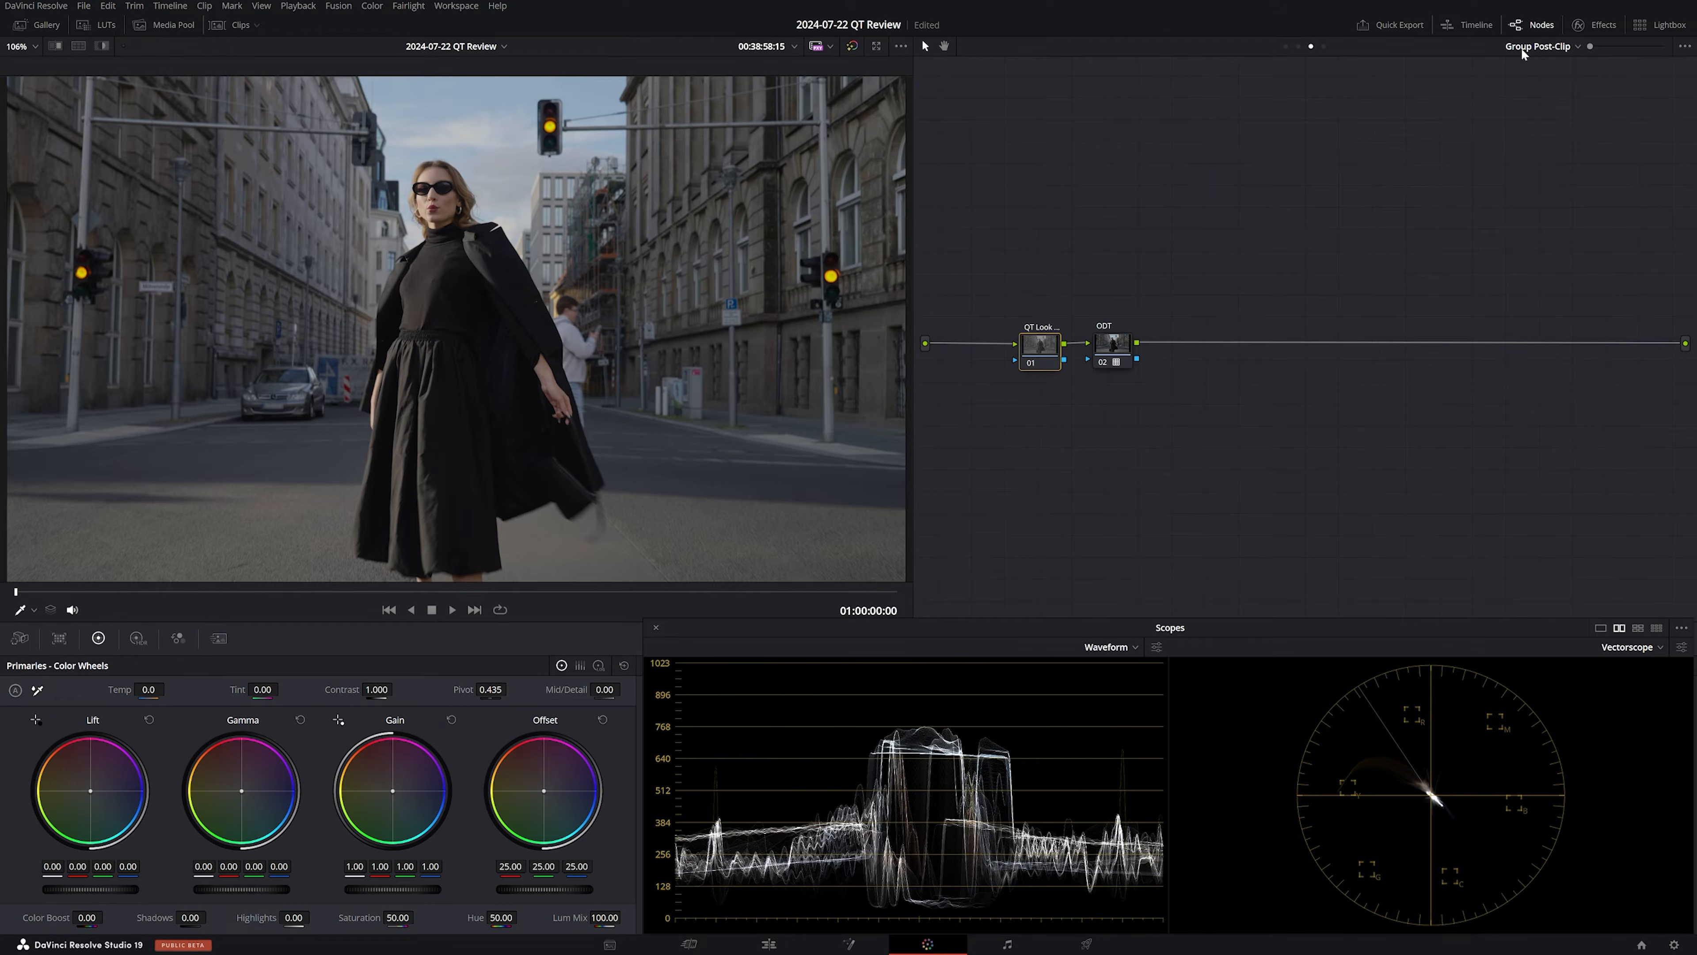
# Add the DCTL effect to the QT Look node and load QT_Look_DNA_v1.0 in it
pyautogui.click(1597, 25)
pyautogui.moveTo(1494, 125); pyautogui.dragTo(986, 344)
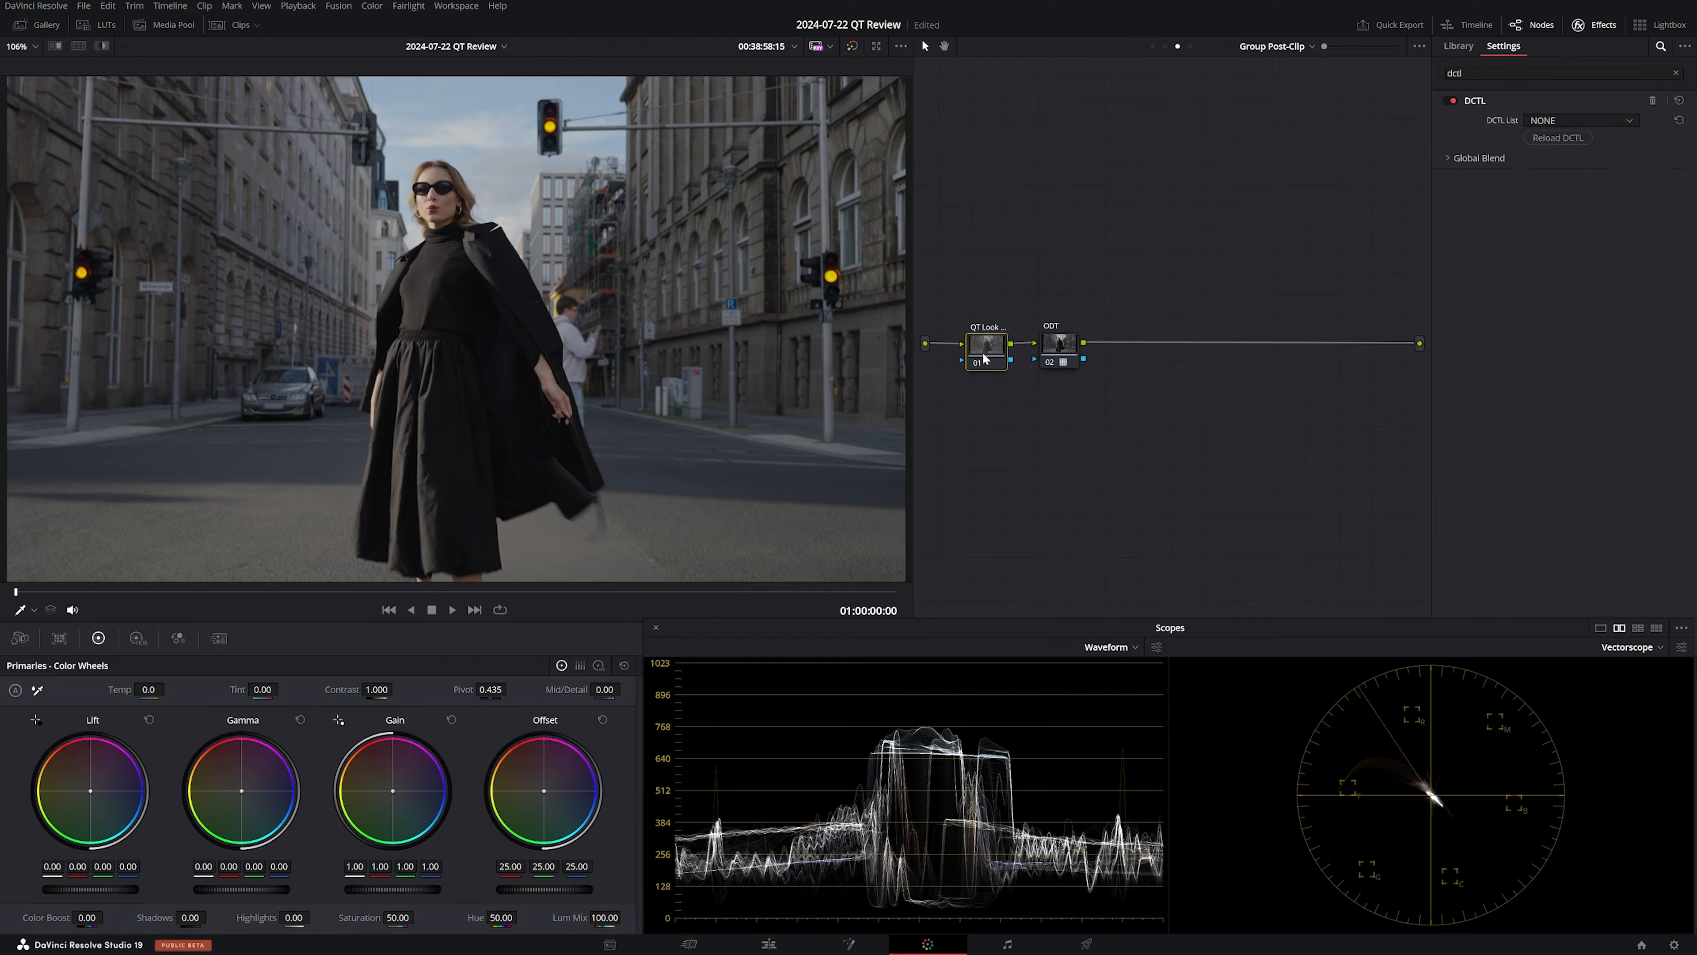
pyautogui.click(1577, 120)
pyautogui.click(1570, 127)
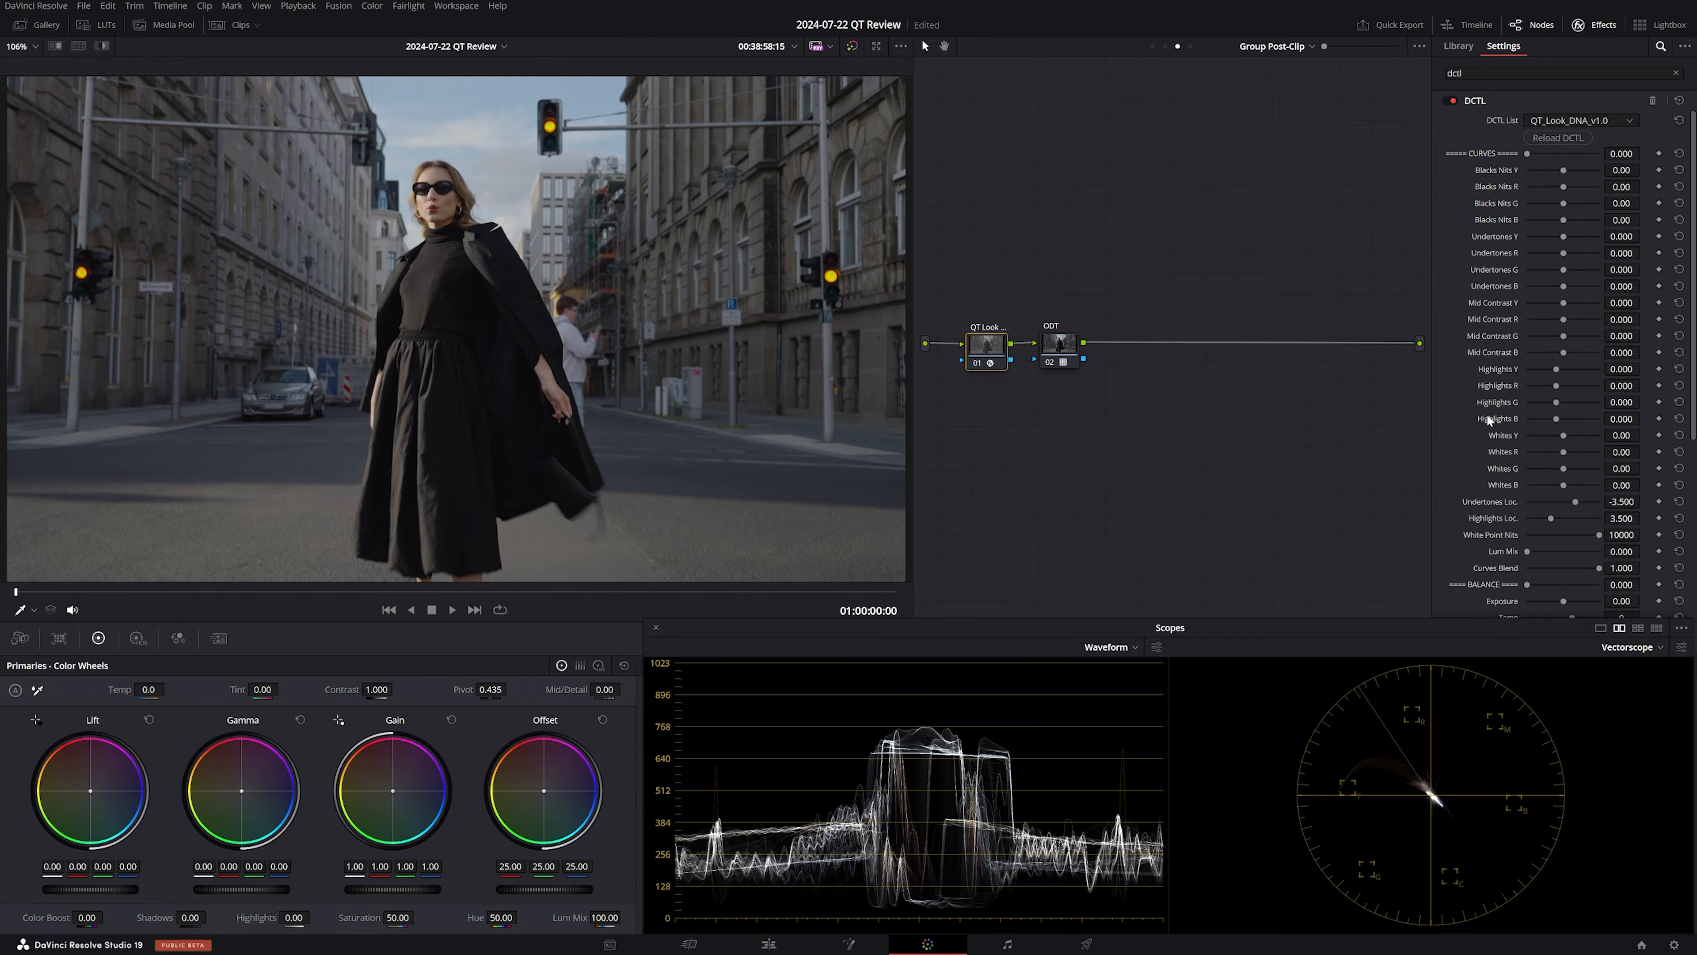
# Set the look DCTL's colour space primaries to Arri Wide Gamut 3 and its transfer function to Arri LogC3
pyautogui.scroll(-5, 1486, 414)
pyautogui.click(1557, 570)
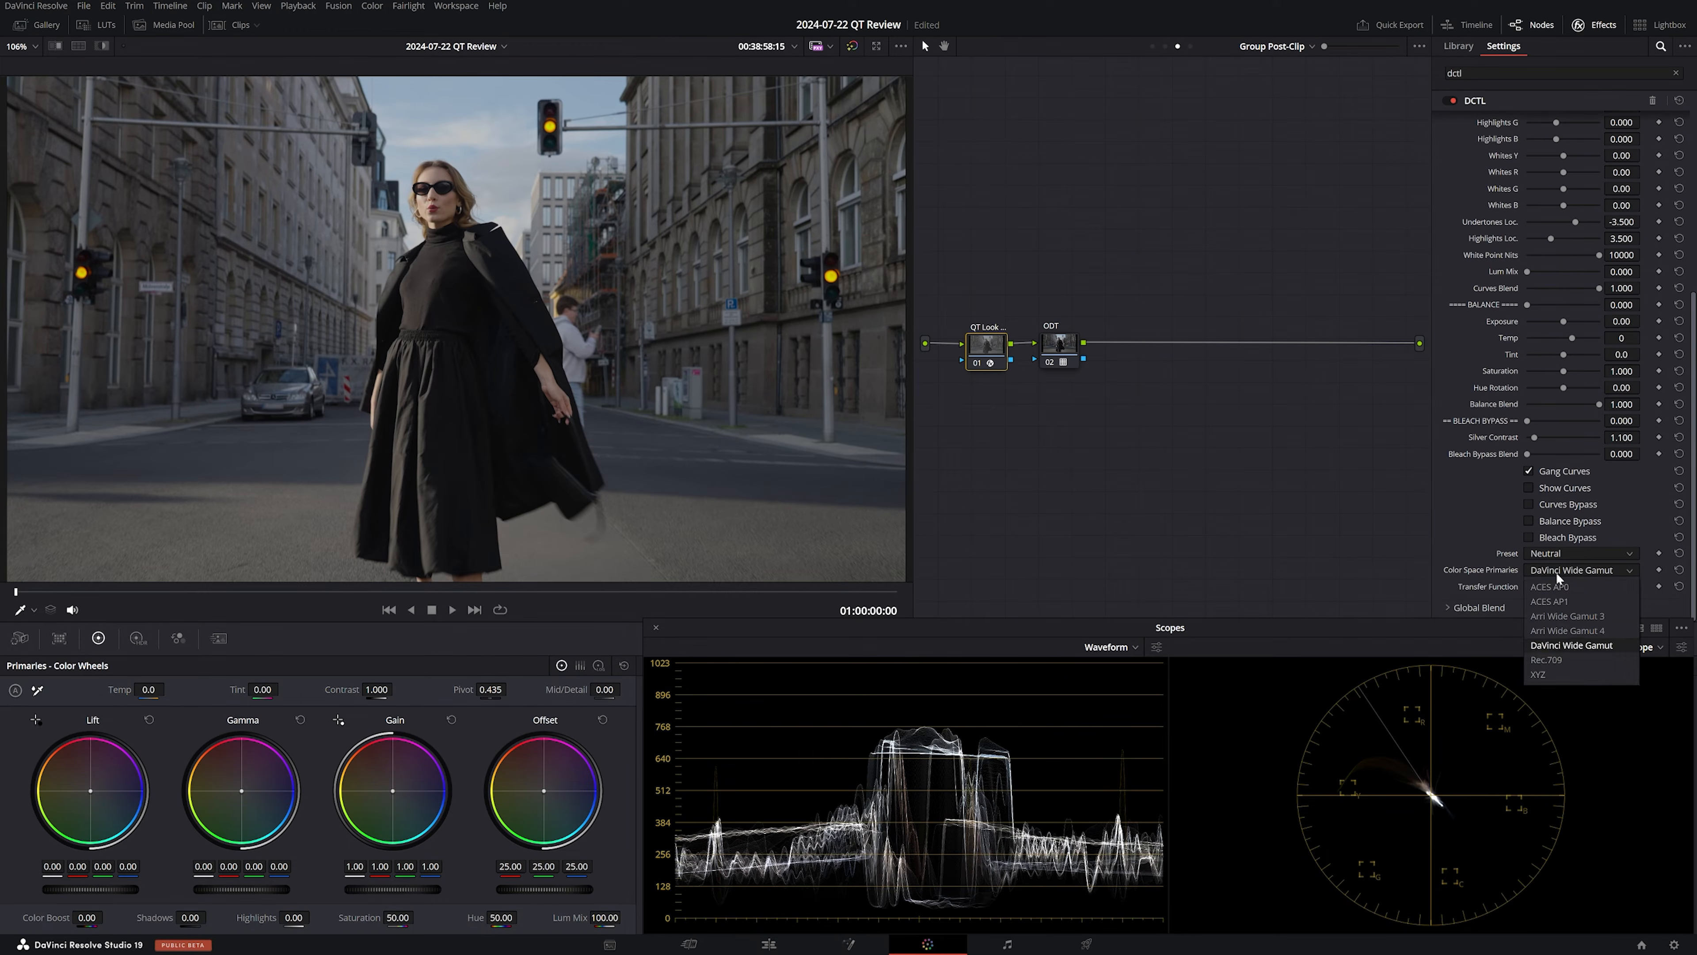
pyautogui.click(1564, 630)
pyautogui.click(1572, 586)
pyautogui.click(1572, 647)
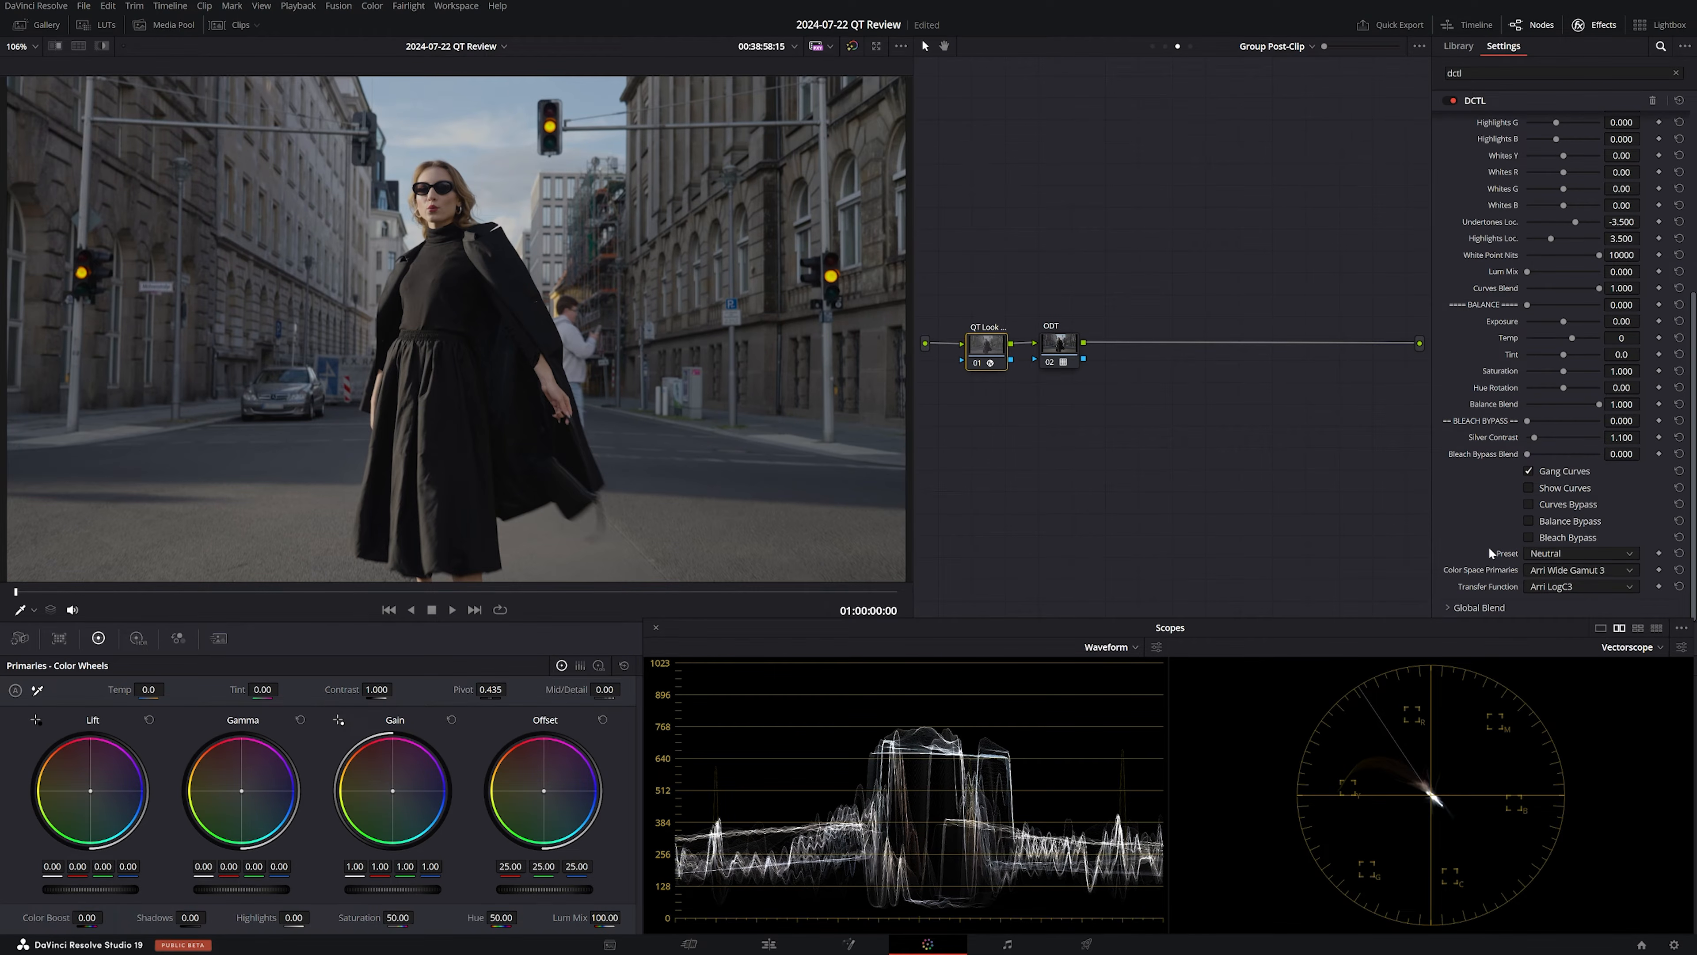
# Review the look DCTL's preset choices and the Kodak and Fujifilm LUTs in the Film Looks folder
pyautogui.click(1568, 552)
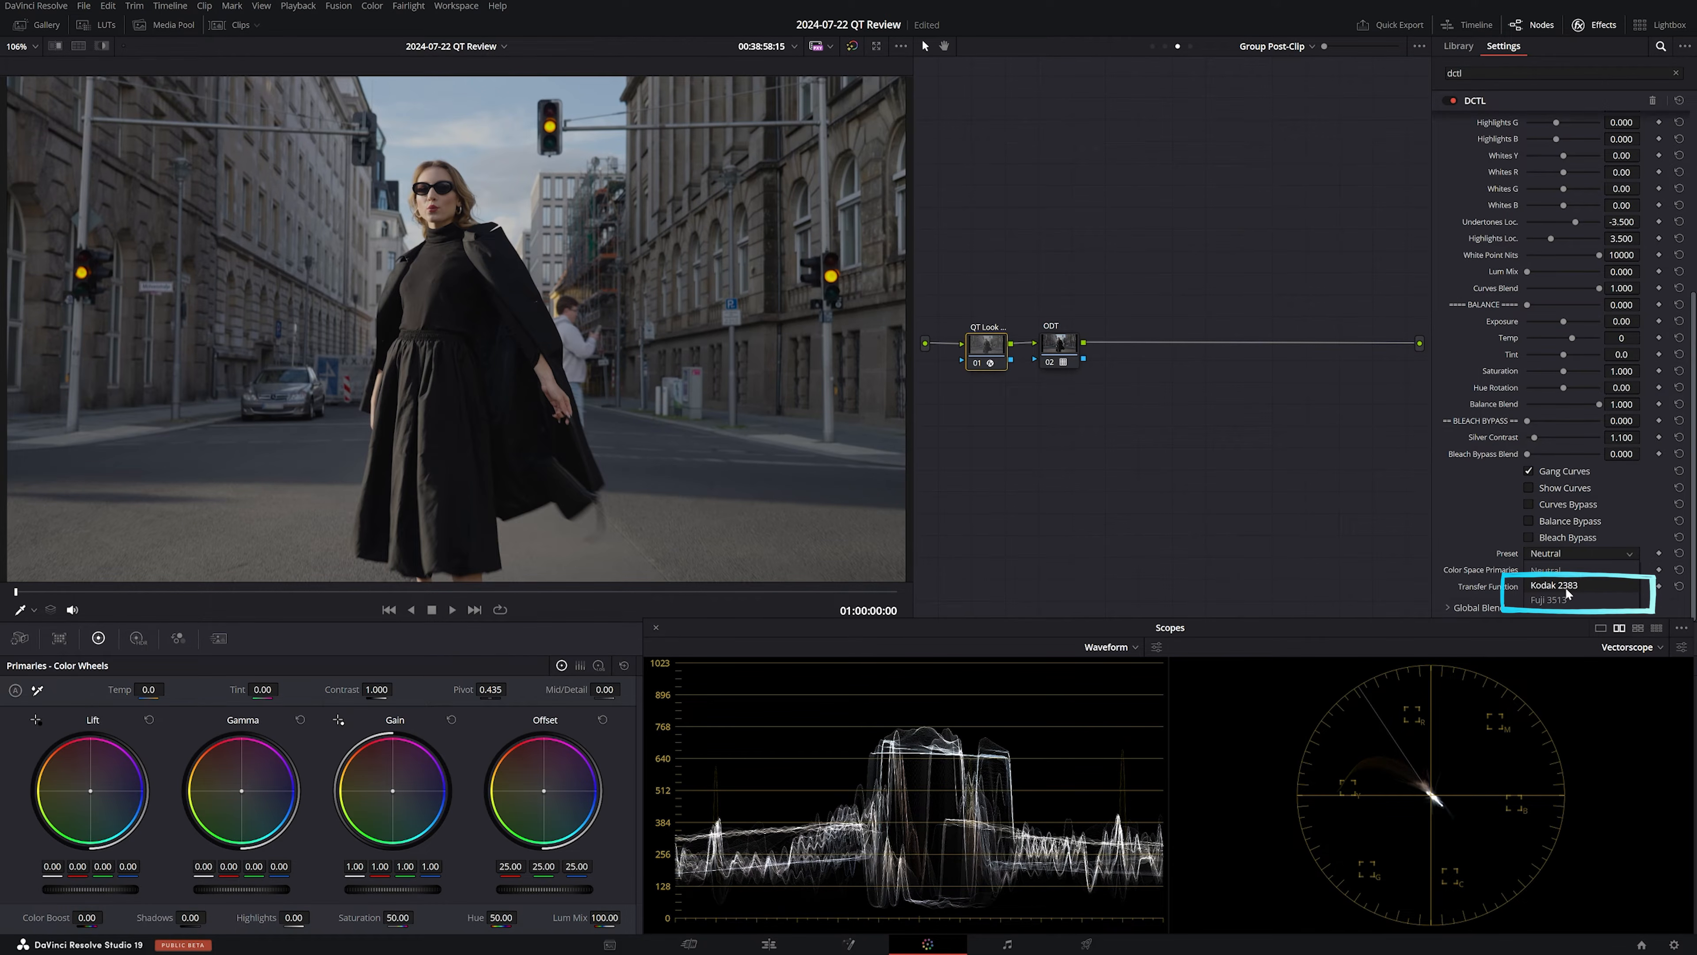
pyautogui.click(1544, 572)
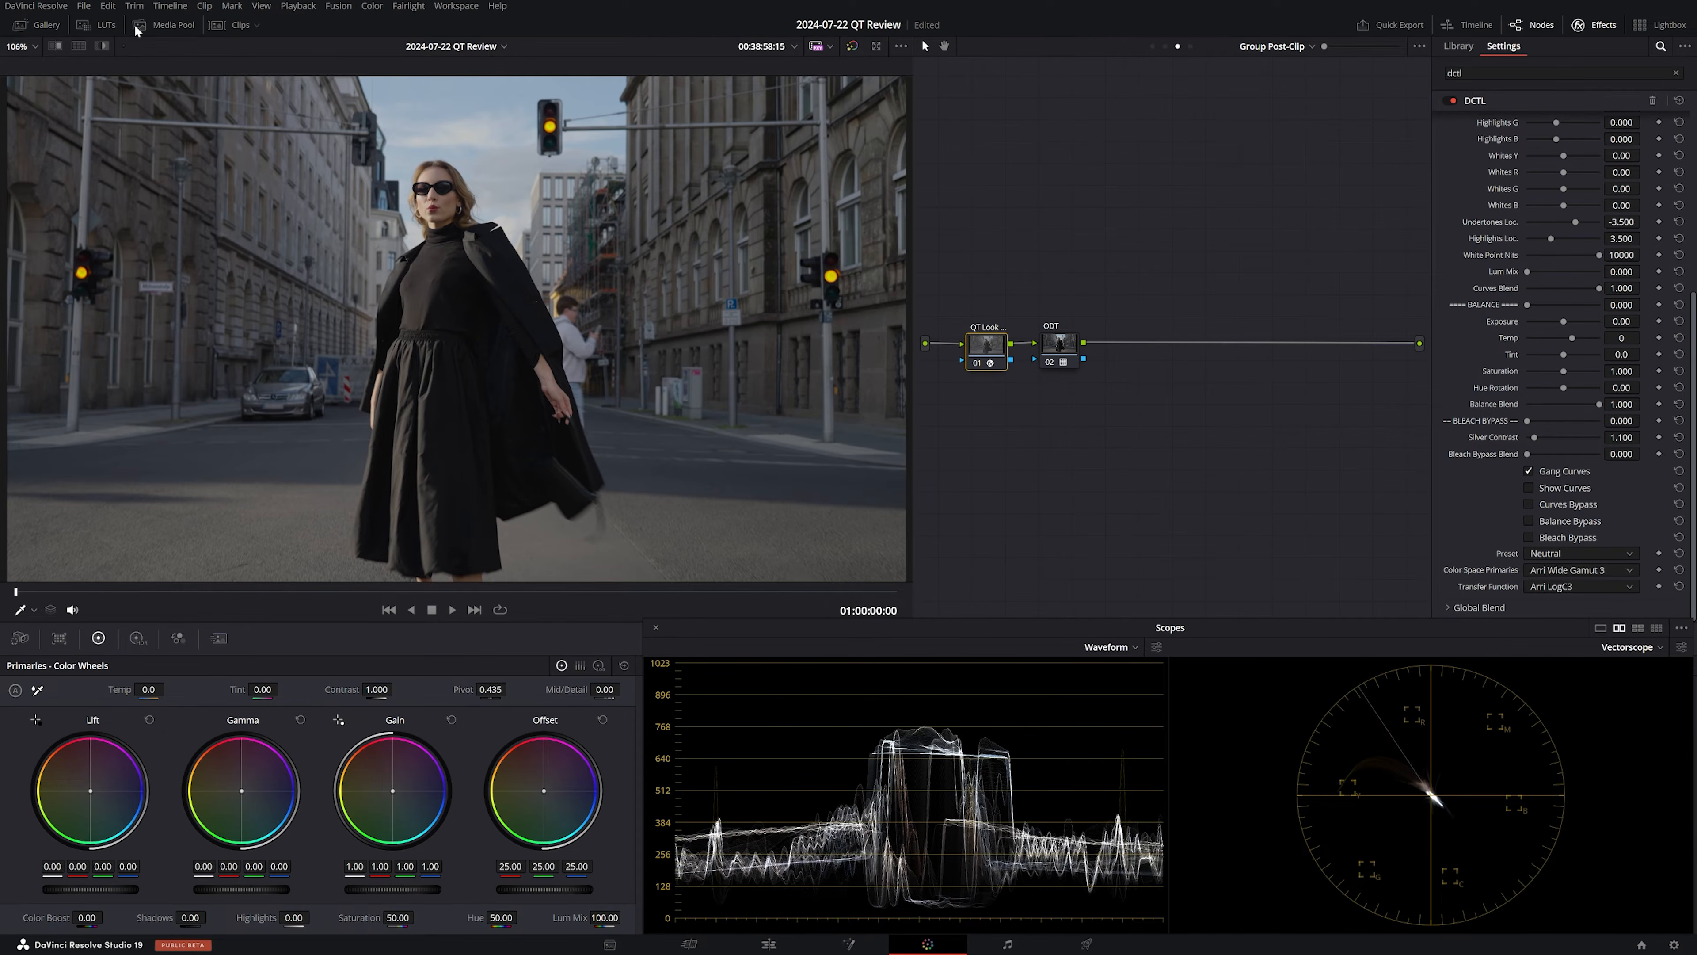
pyautogui.click(100, 25)
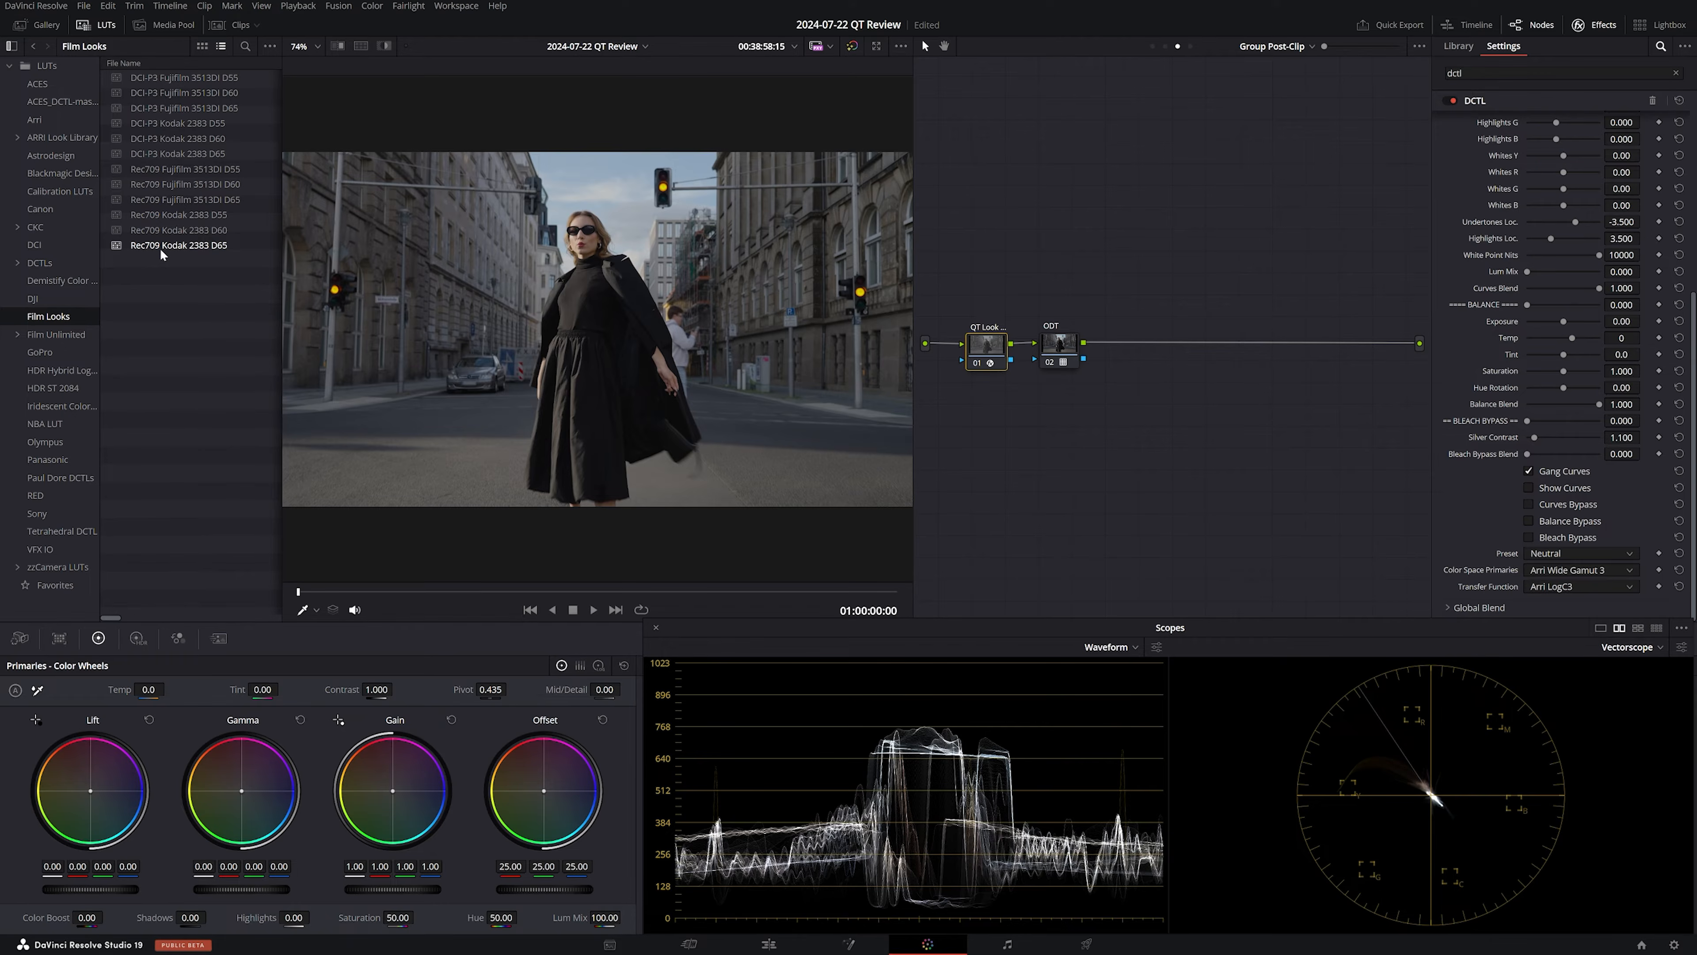
pyautogui.click(86, 25)
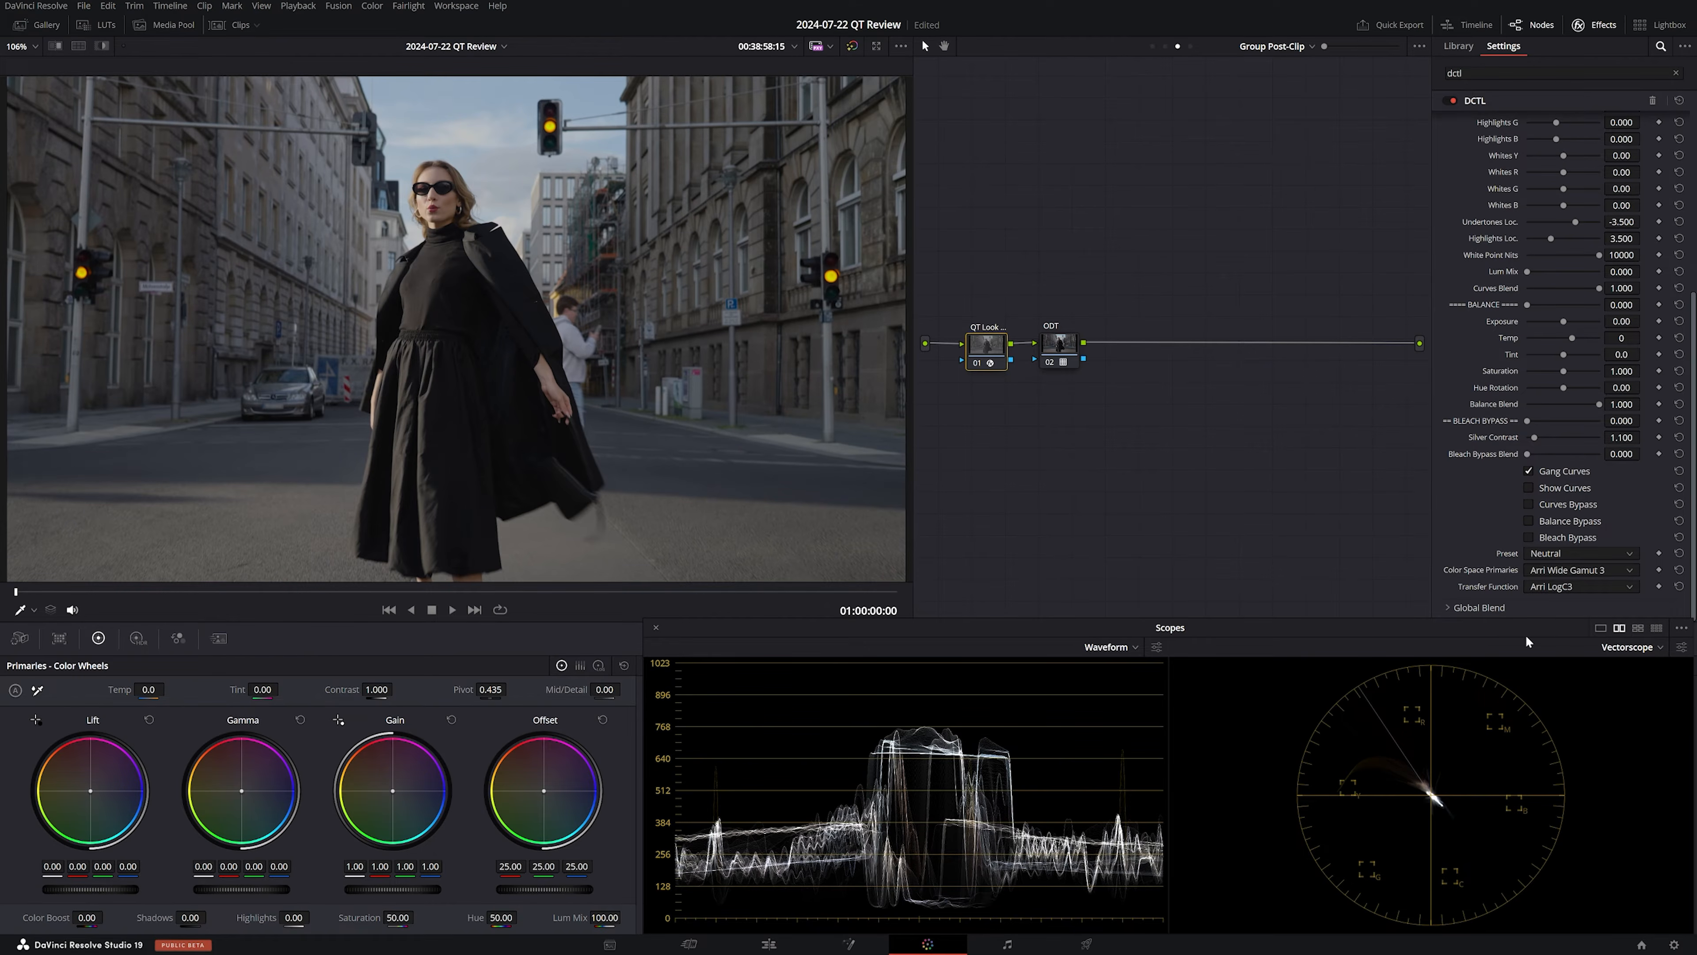
# Set the look preset to Fuji 3513 and turn on Show Curves
pyautogui.click(1544, 555)
pyautogui.click(1548, 599)
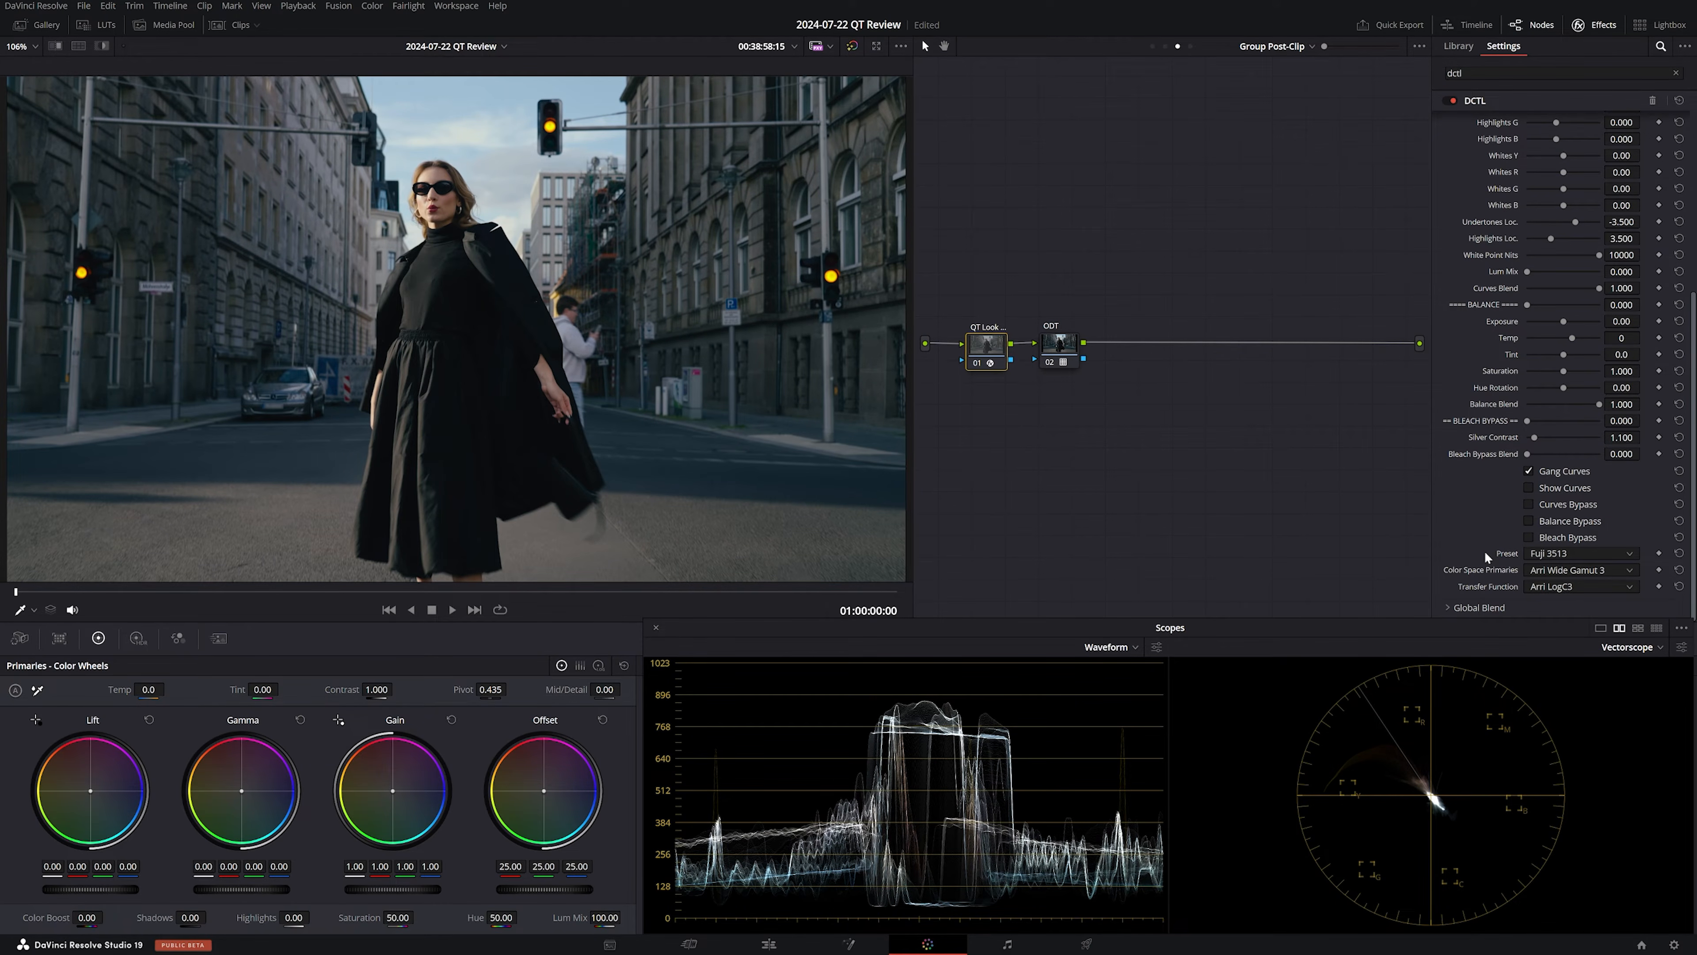
pyautogui.click(1537, 488)
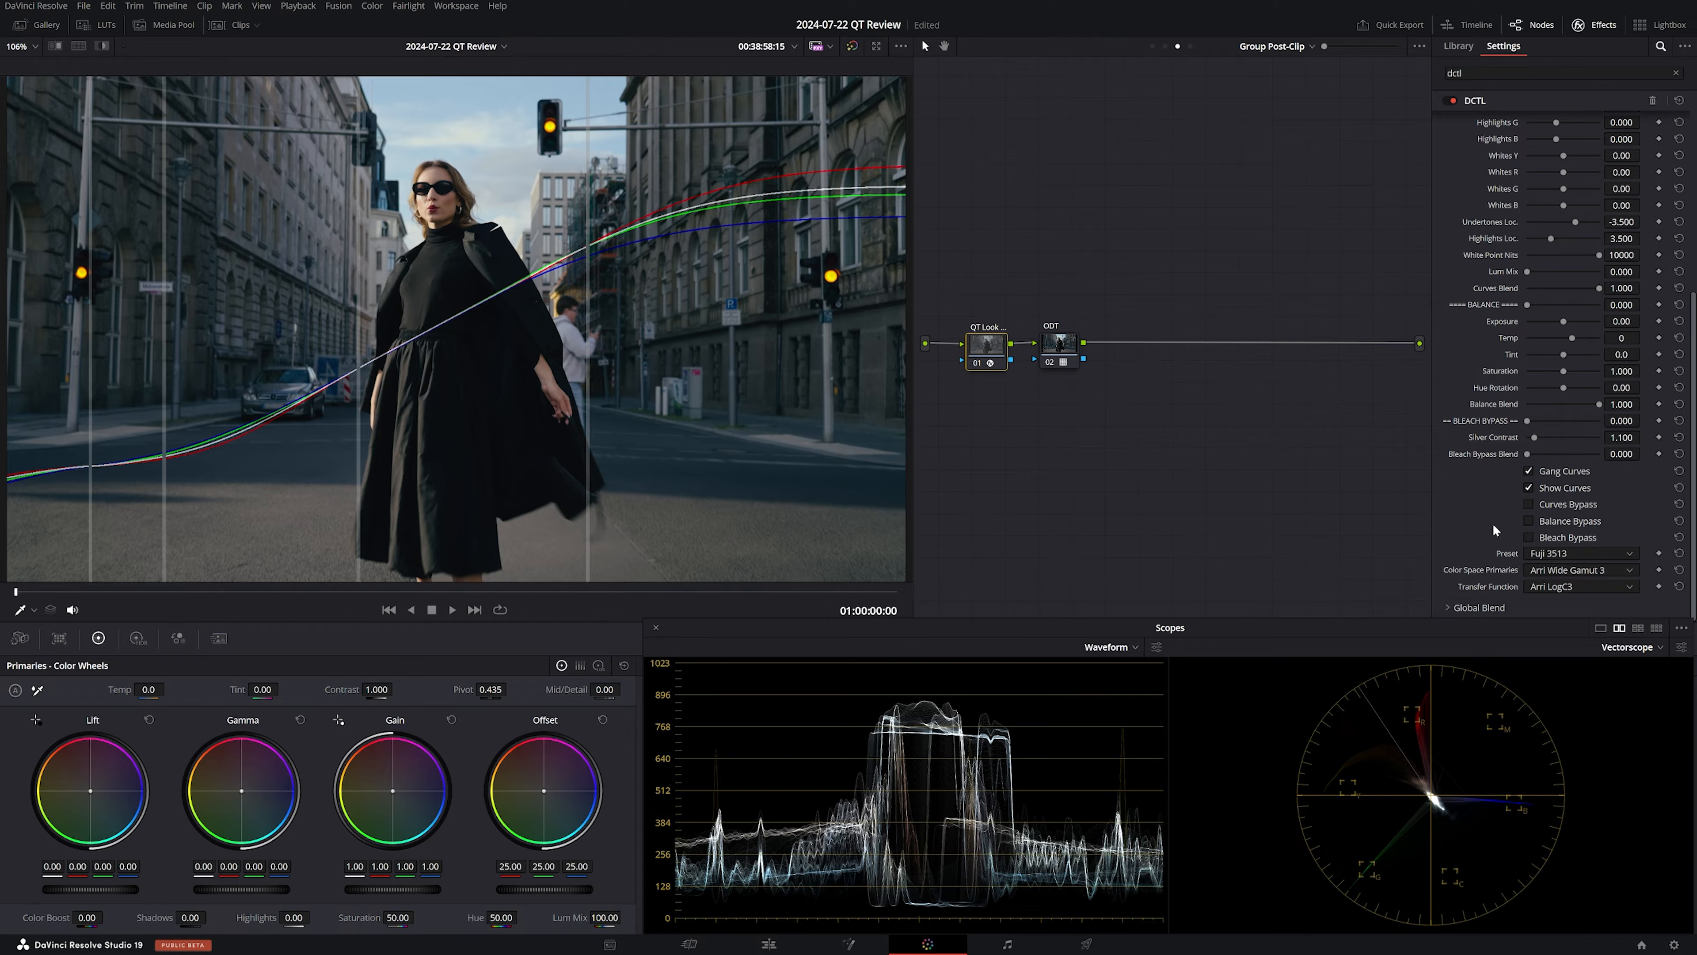
# Try Mid Contrast Y at 0.725 on the look curves and reset it to its default
pyautogui.scroll(5, 1505, 382)
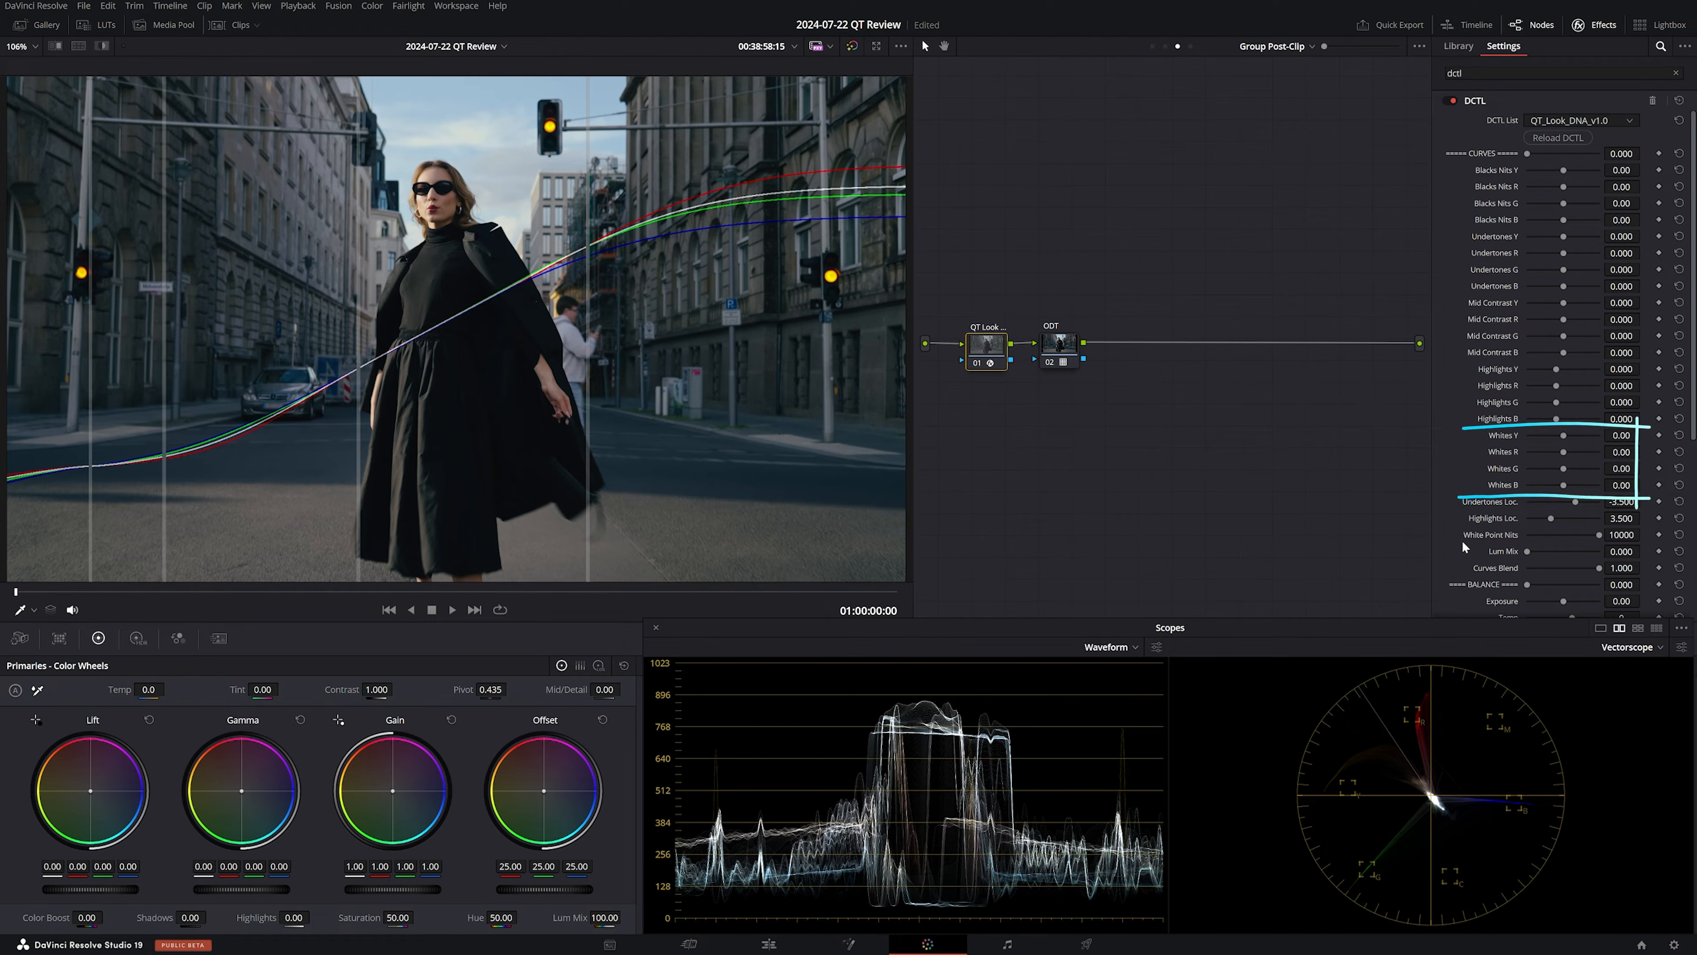
pyautogui.scroll(-5, 1486, 414)
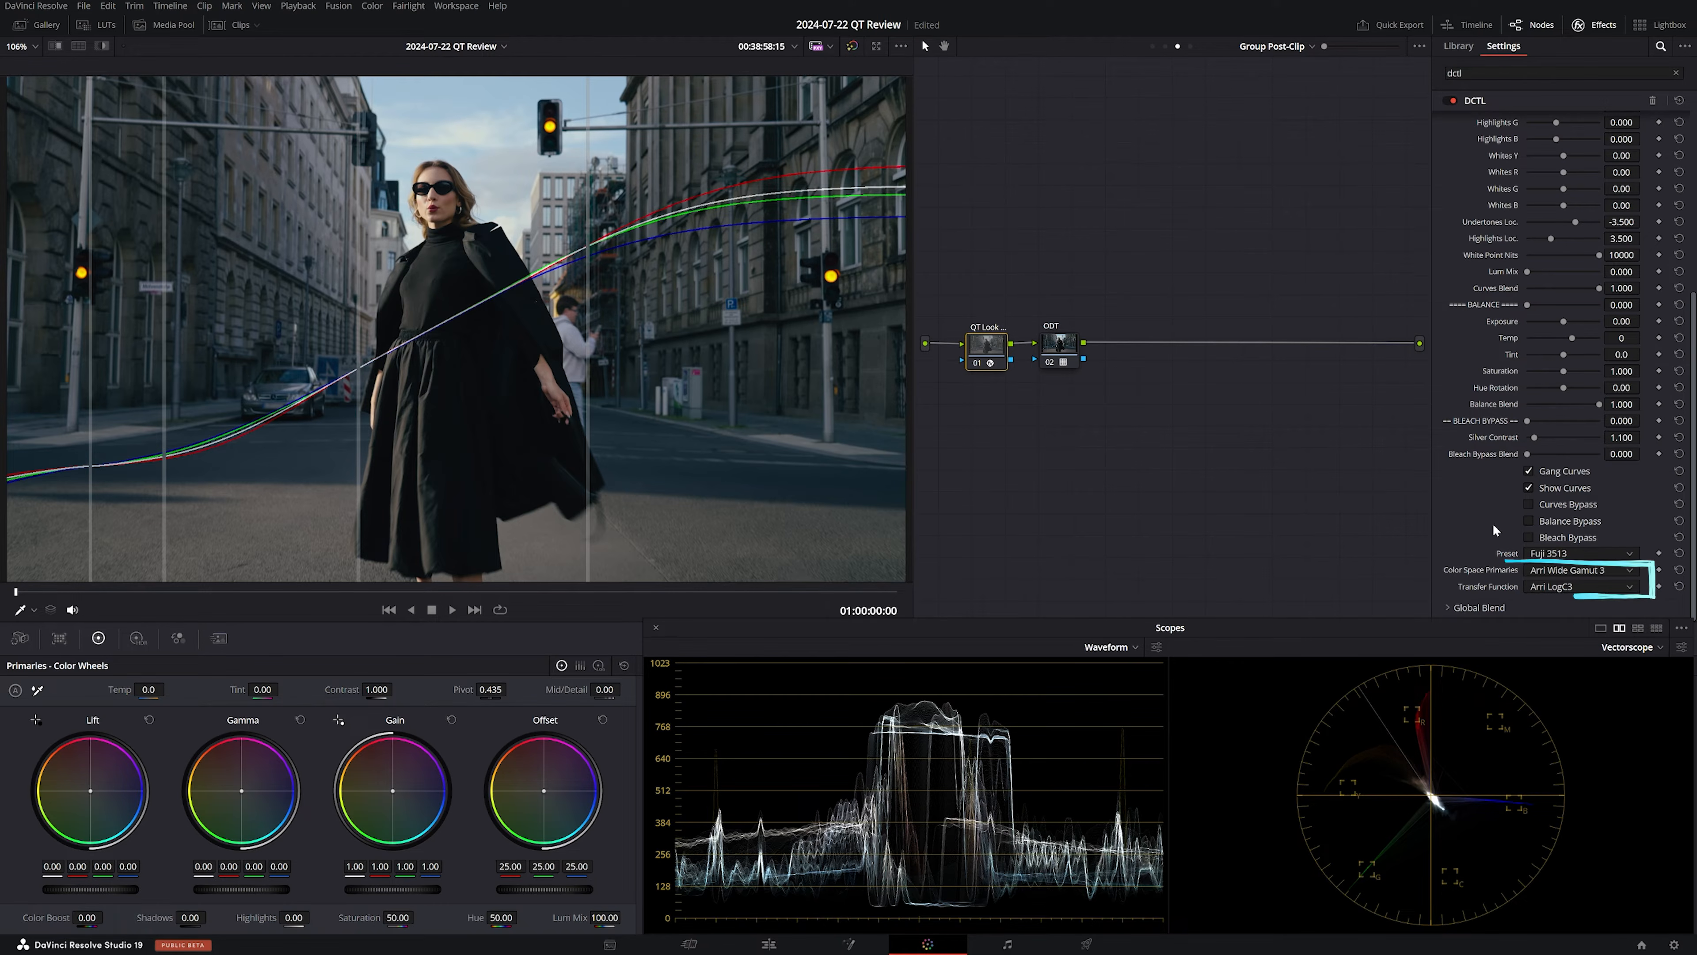
pyautogui.scroll(5, 1503, 379)
pyautogui.moveTo(1564, 303); pyautogui.dragTo(1589, 302)
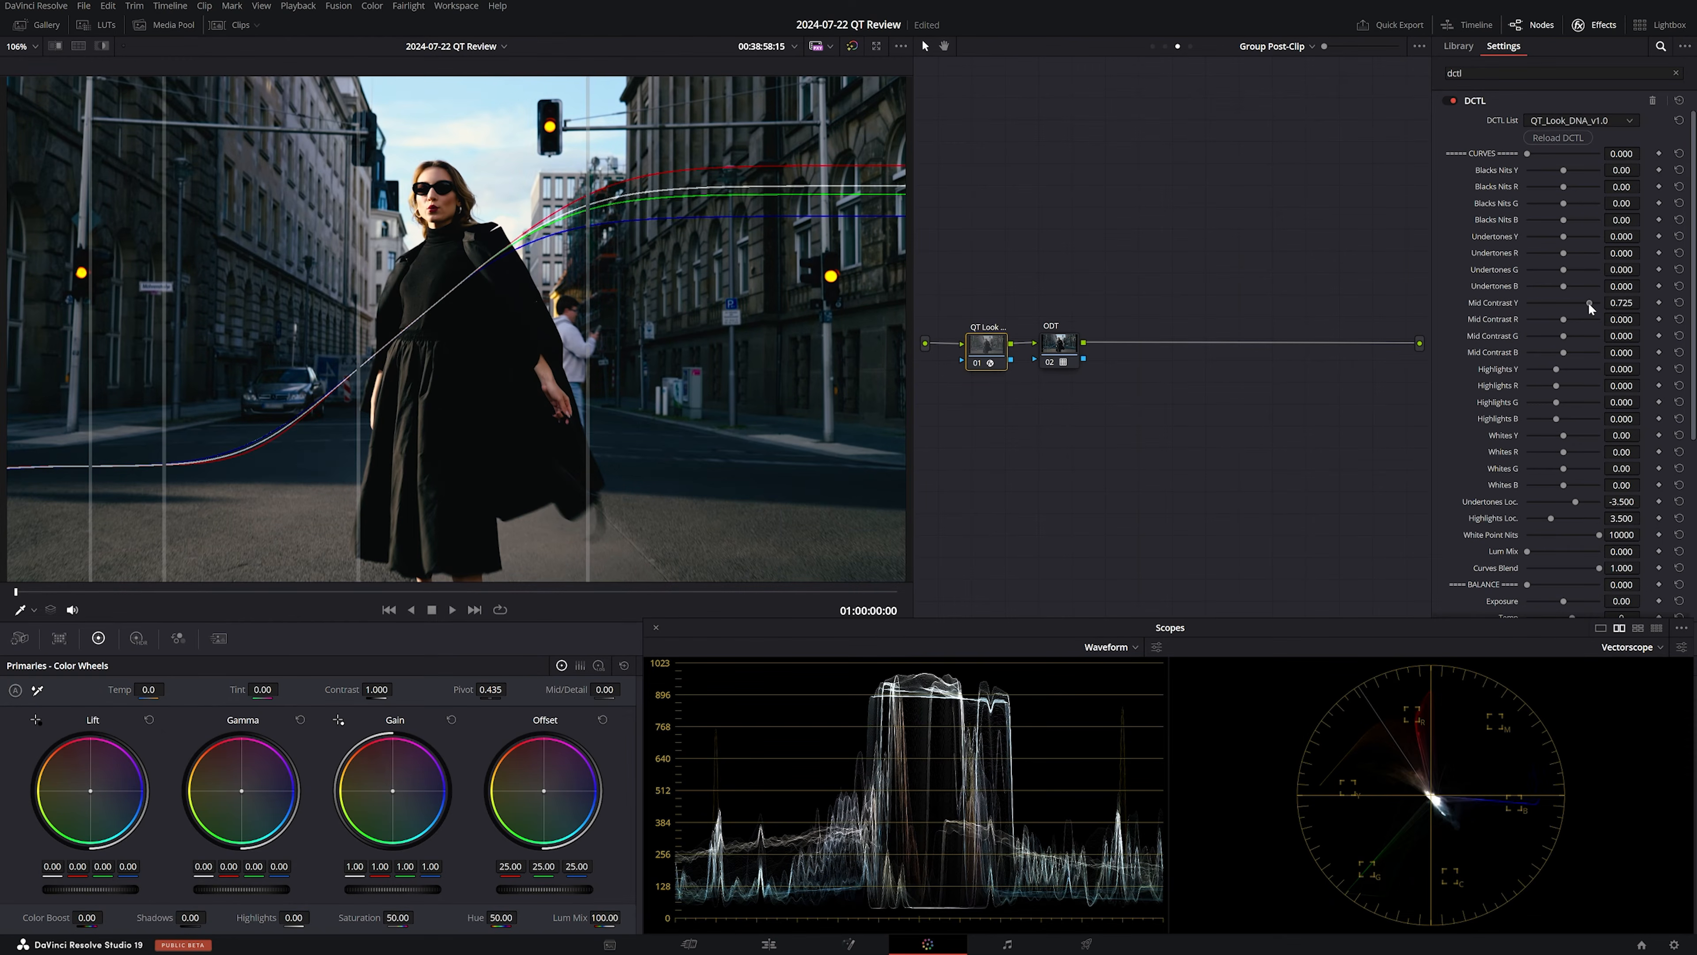
pyautogui.click(1679, 302)
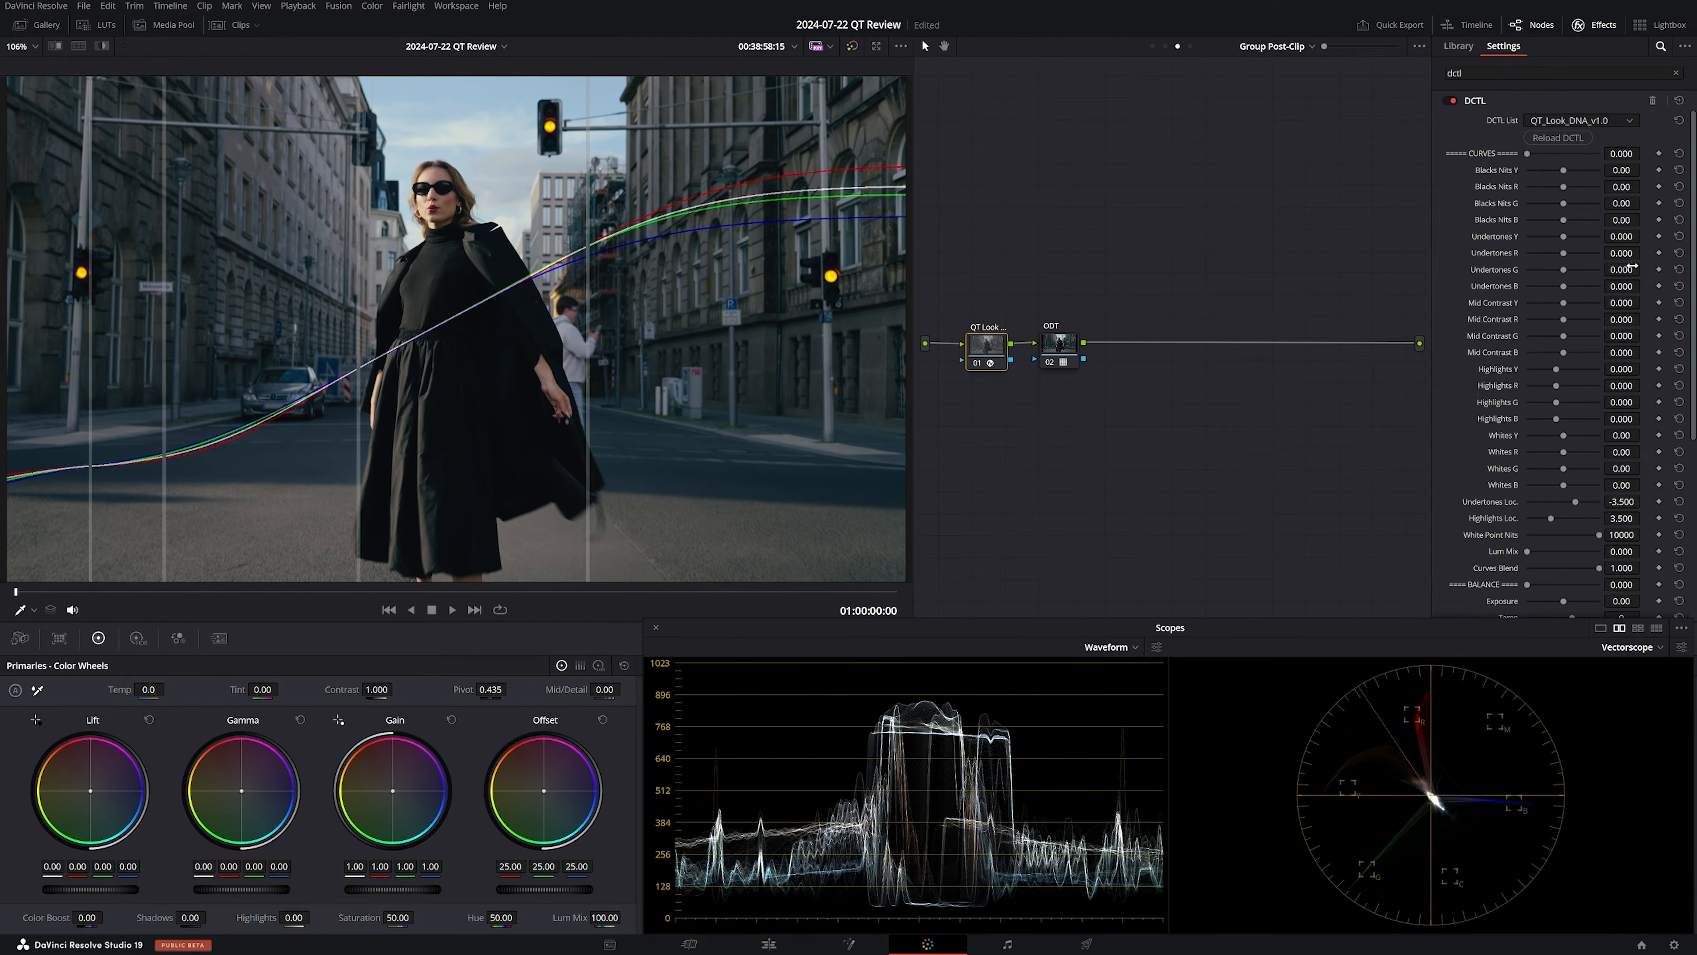
# Set Blacks Nits Y to 0.10, Highlights B to -0.130, and Undertones Y, R, G, B to 0.178, 0.078, -0.042, -0.027
pyautogui.moveTo(1624, 169); pyautogui.dragTo(1630, 170)
pyautogui.moveTo(1622, 419); pyautogui.dragTo(1610, 421)
pyautogui.moveTo(1620, 236); pyautogui.dragTo(1645, 250)
pyautogui.moveTo(1645, 286); pyautogui.dragTo(1627, 274)
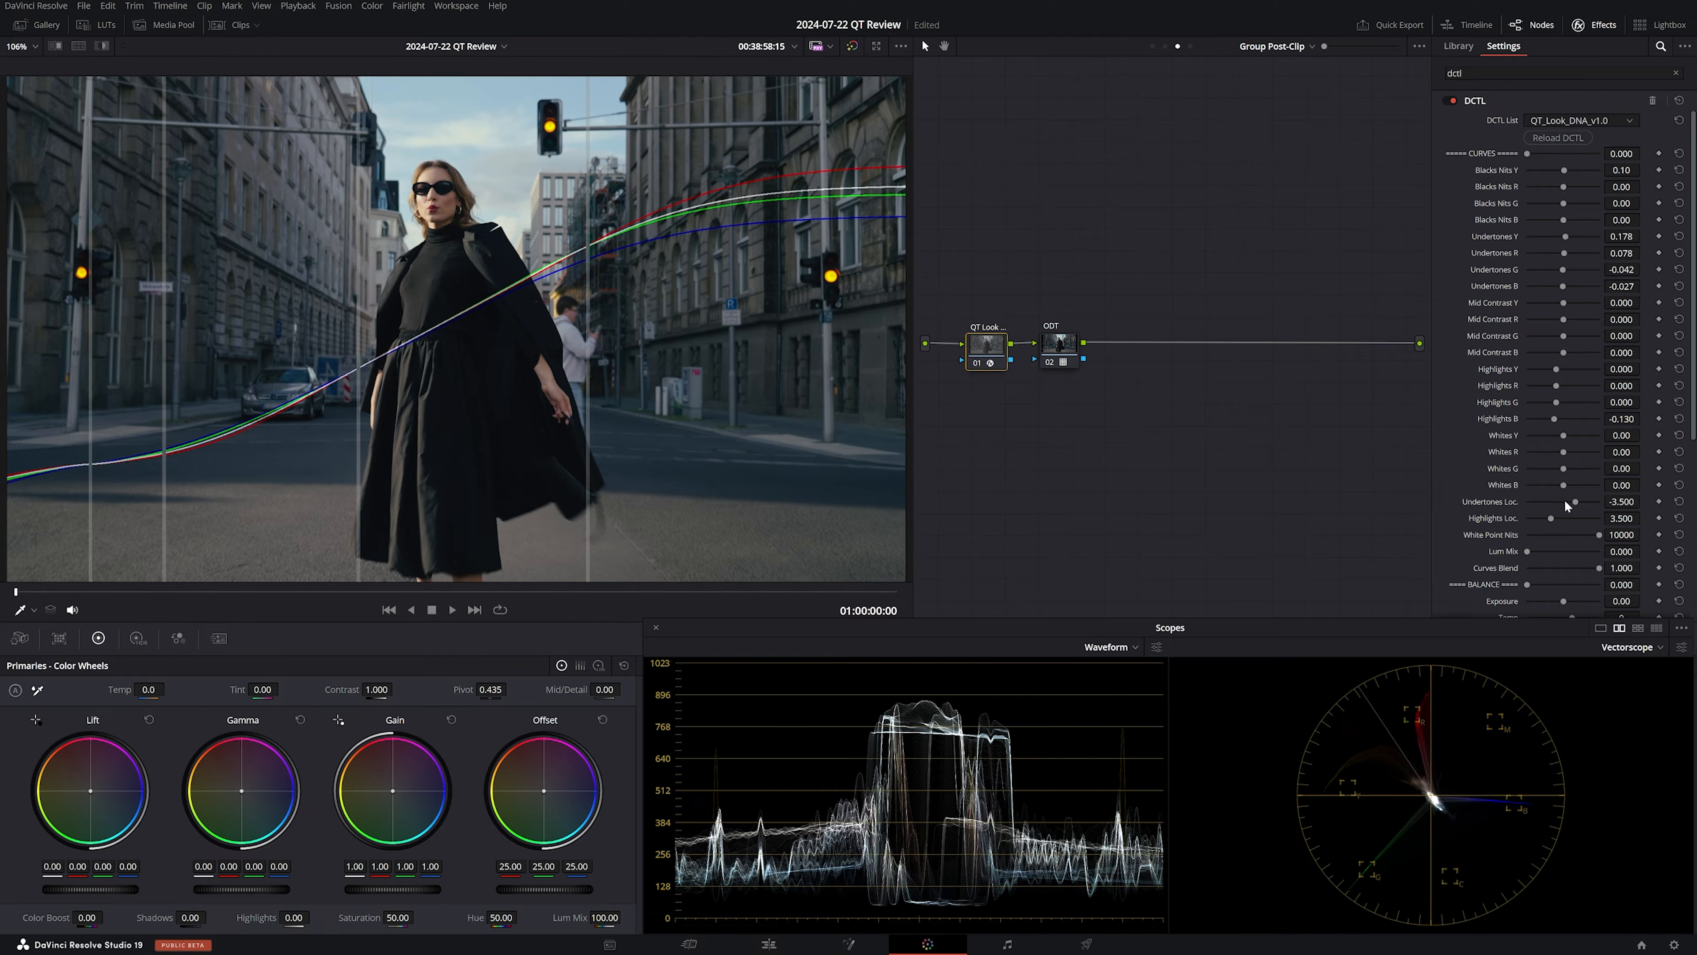
# Try shifting the undertones and highlights locations, reset both, and test Curves Blend, ending at 1.000
pyautogui.moveTo(1574, 502)
pyautogui.mouseDown()
pyautogui.moveTo(1592, 505)
pyautogui.moveTo(1470, 532)
pyautogui.moveTo(1657, 526)
pyautogui.mouseUp()
pyautogui.click(1679, 501)
pyautogui.click(1679, 519)
pyautogui.moveTo(1600, 567); pyautogui.dragTo(1623, 575)
# Set the look's Temp to 260 and try a bleach bypass with Silver Contrast 1.514 and Bleach Bypass Blend 0.238
pyautogui.scroll(-5, 1494, 500)
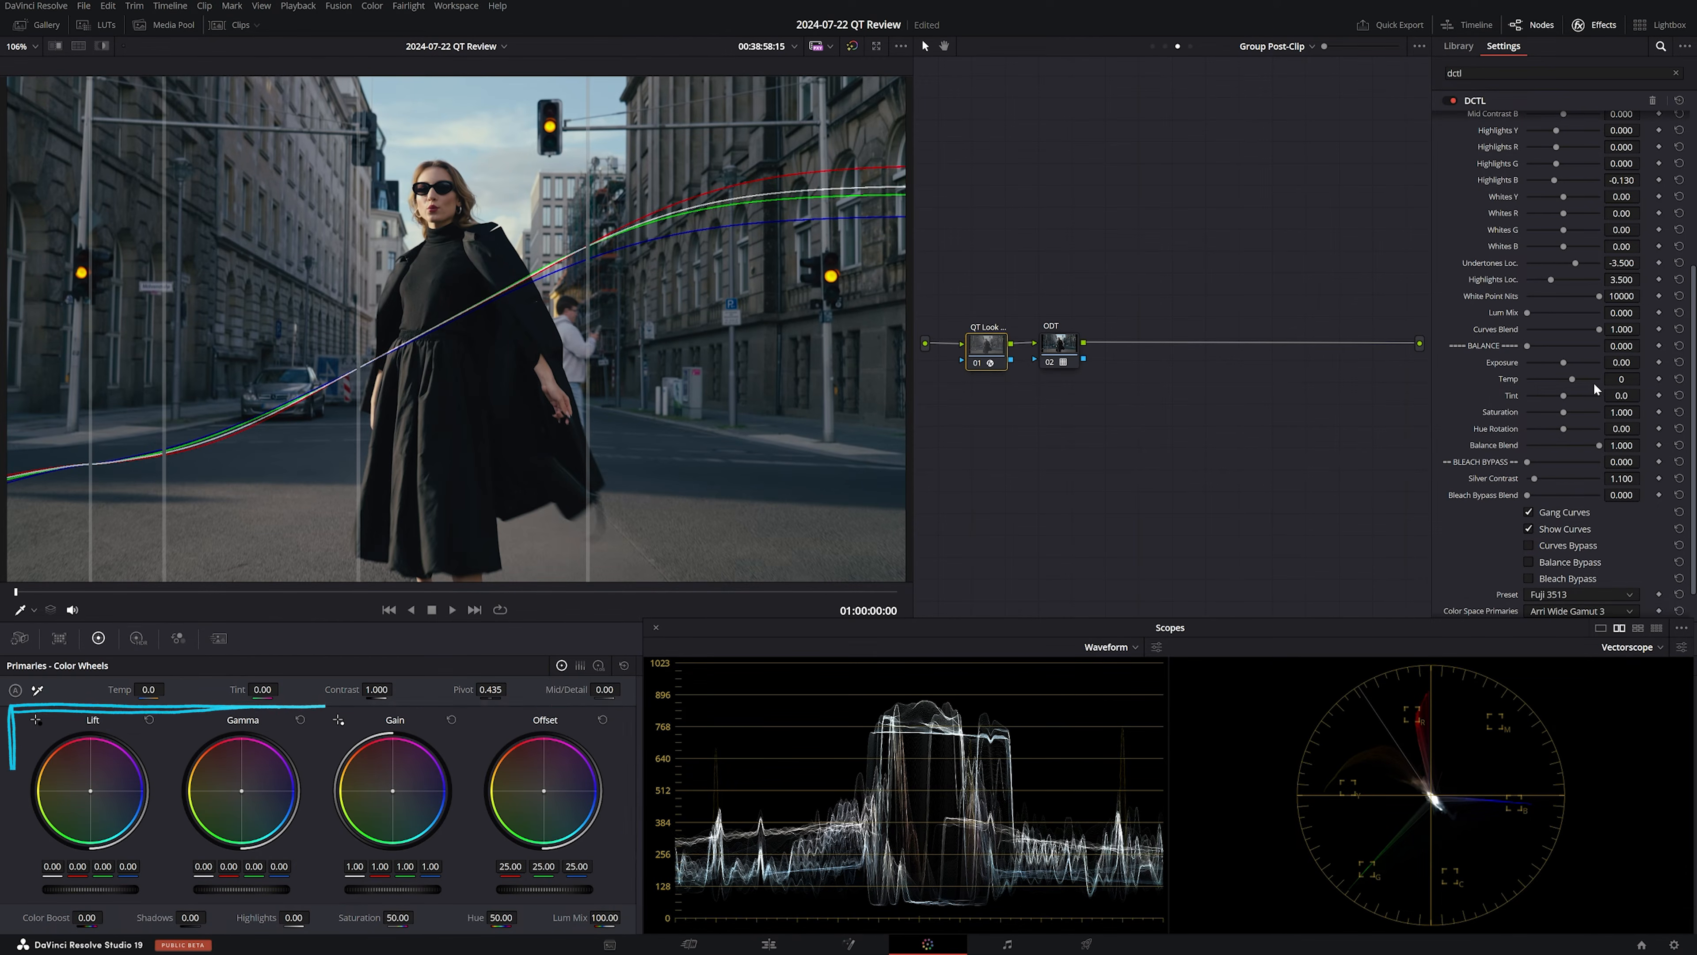
pyautogui.moveTo(1644, 378); pyautogui.dragTo(1678, 379)
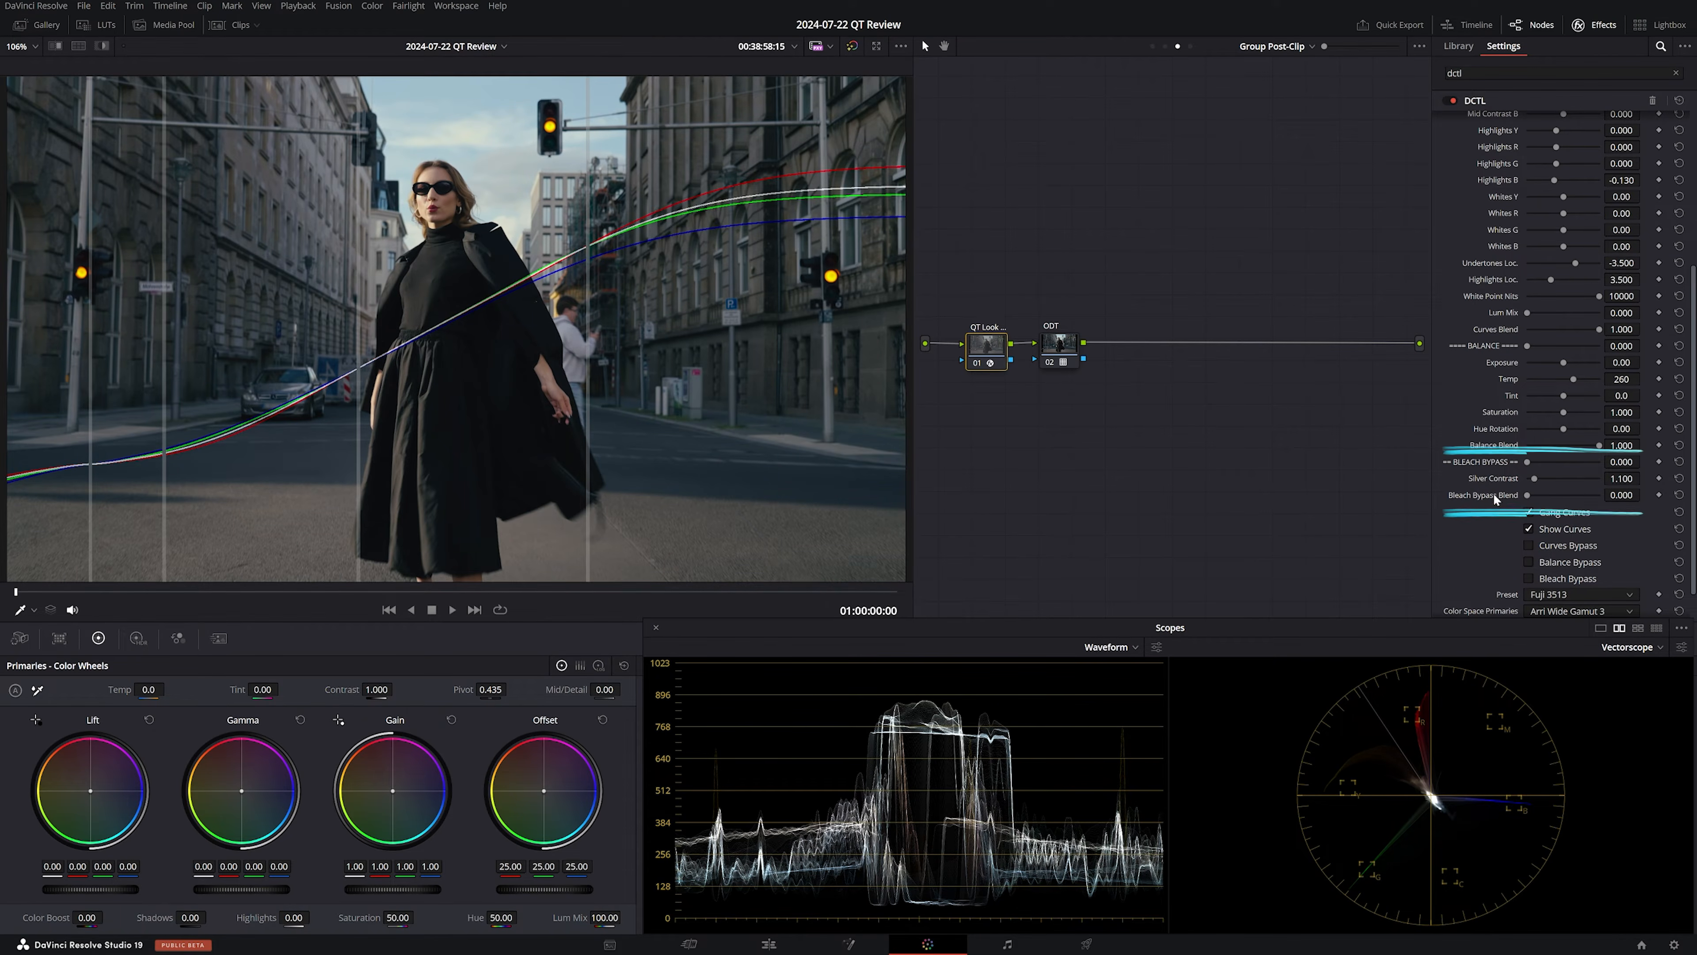
pyautogui.moveTo(1527, 495); pyautogui.dragTo(1573, 480)
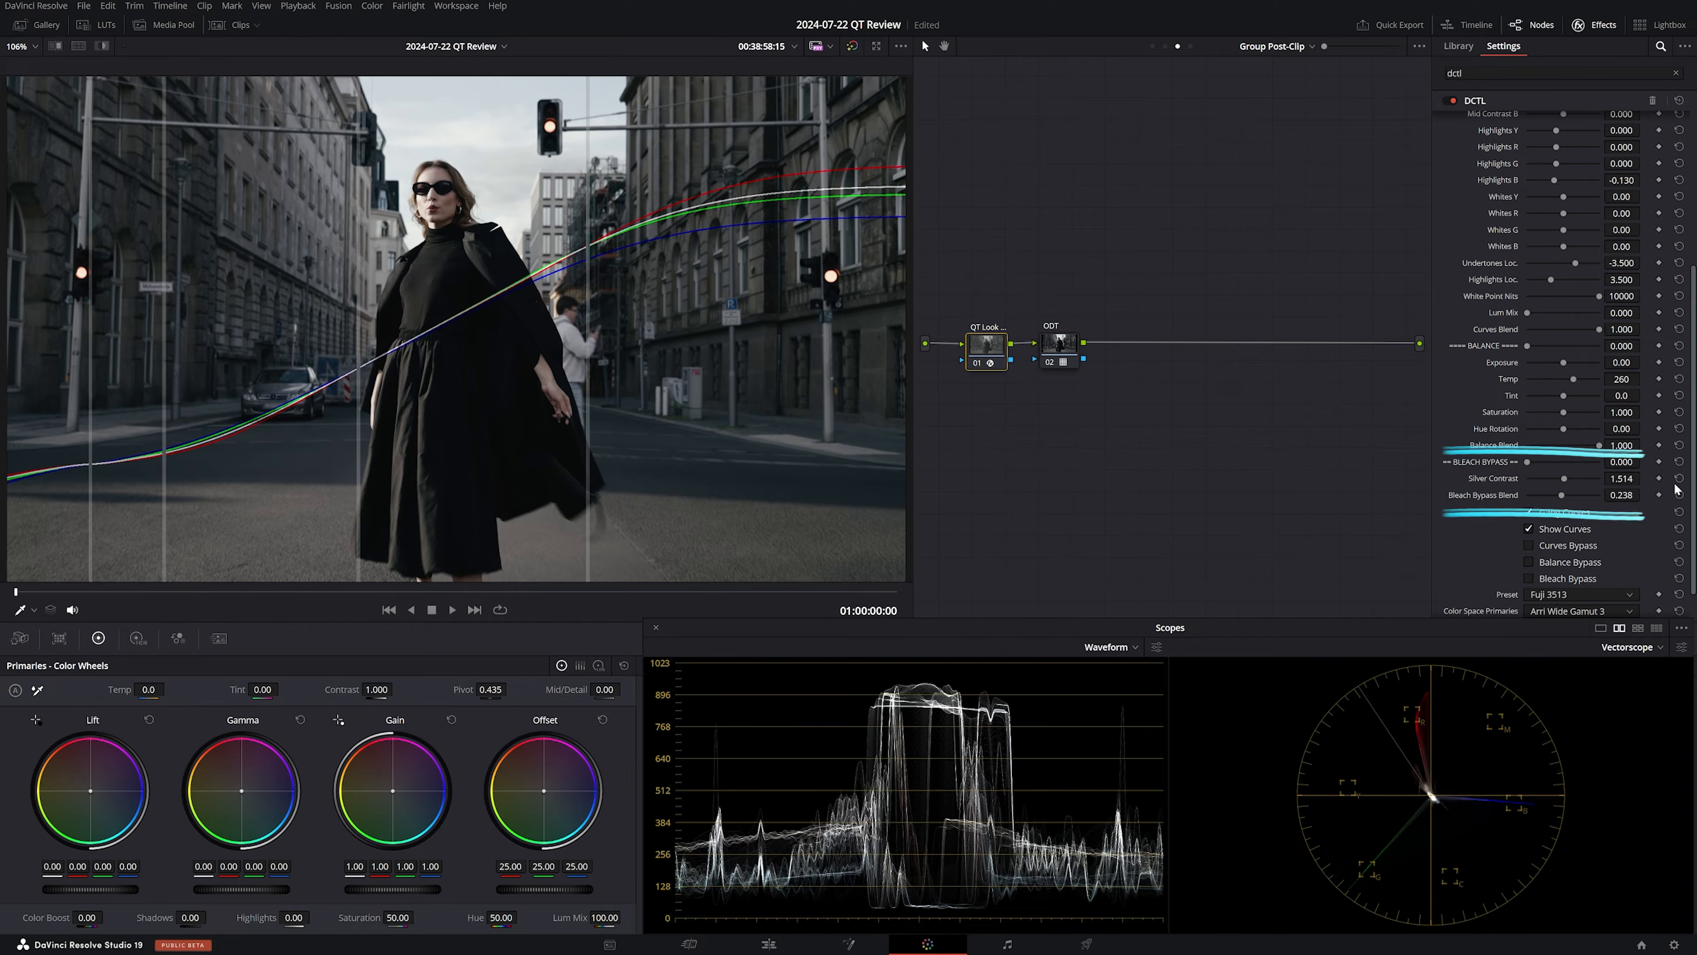
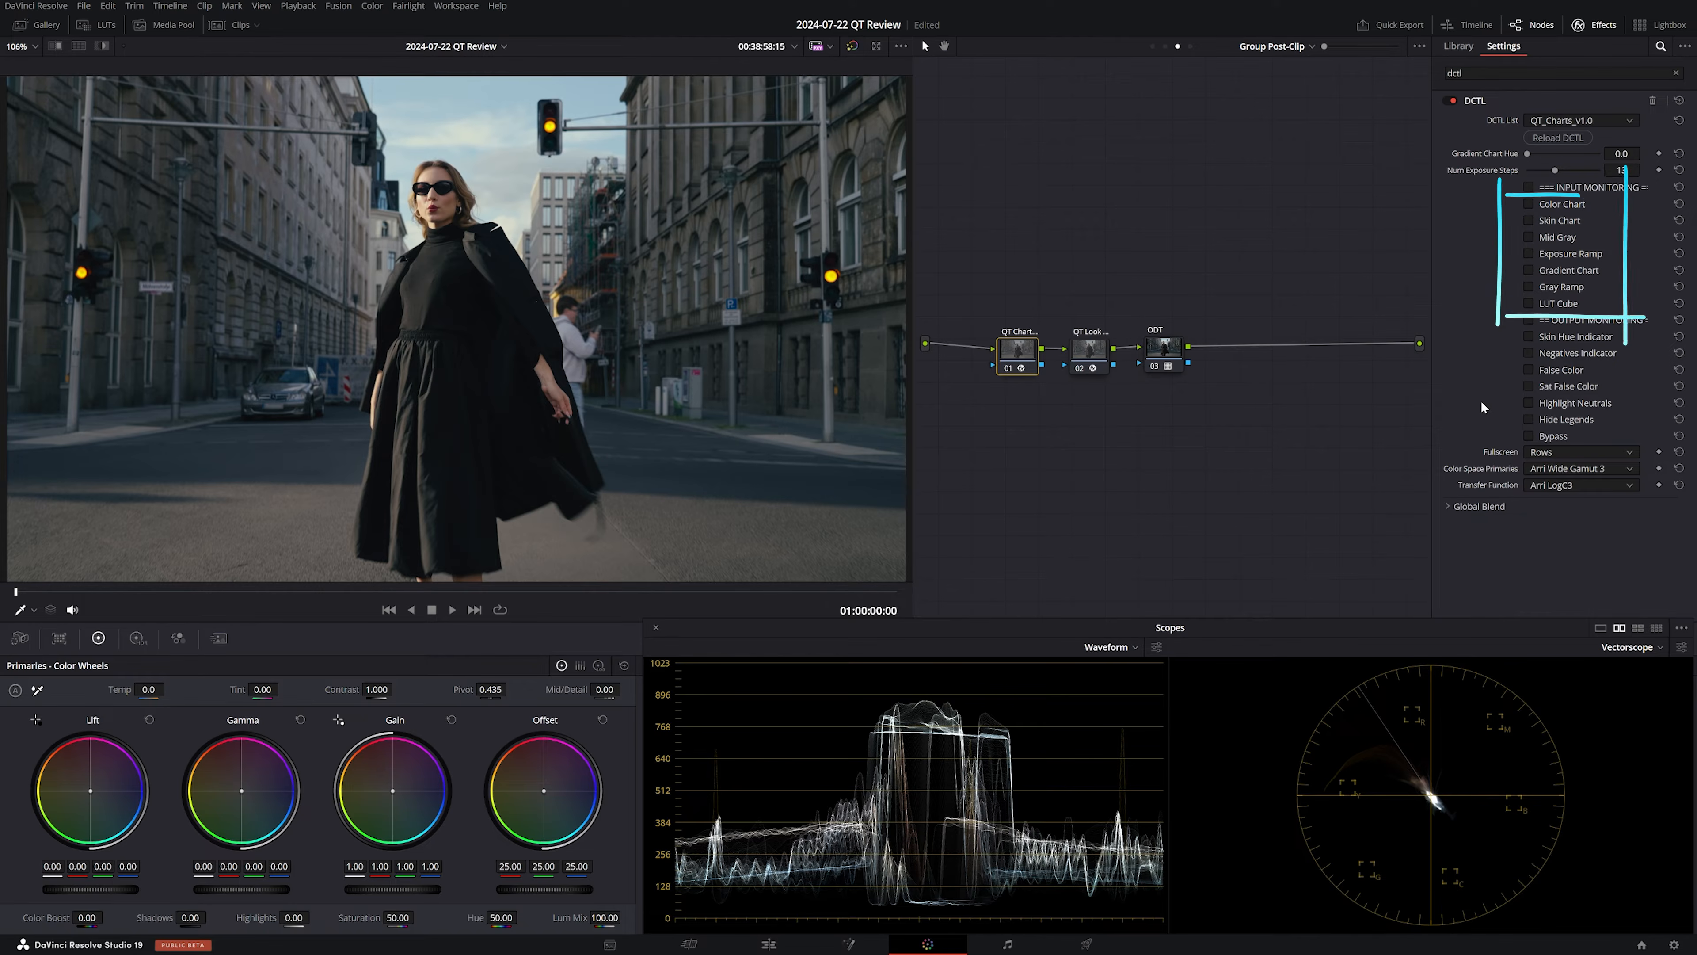
# Insert a second QT Charts node between QT Look and ODT and copy the first chart node's grade onto it
pyautogui.moveTo(1161, 373); pyautogui.dragTo(1247, 375)
pyautogui.click(1089, 349)
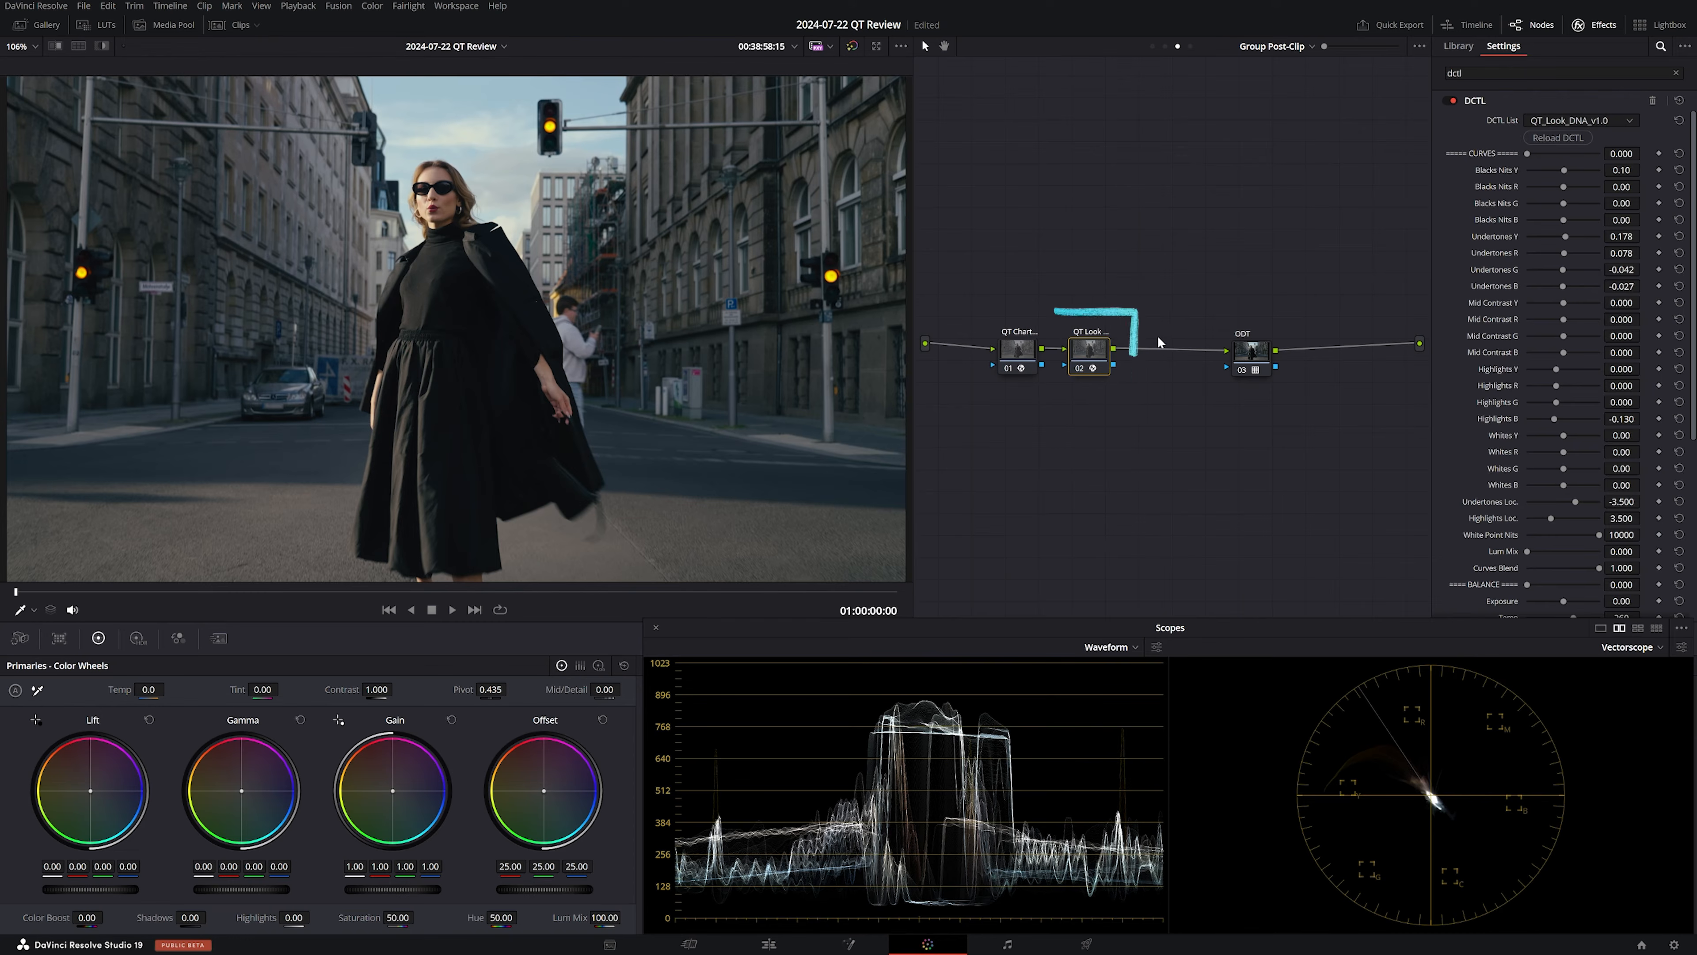
pyautogui.hotkey('alt', 's')
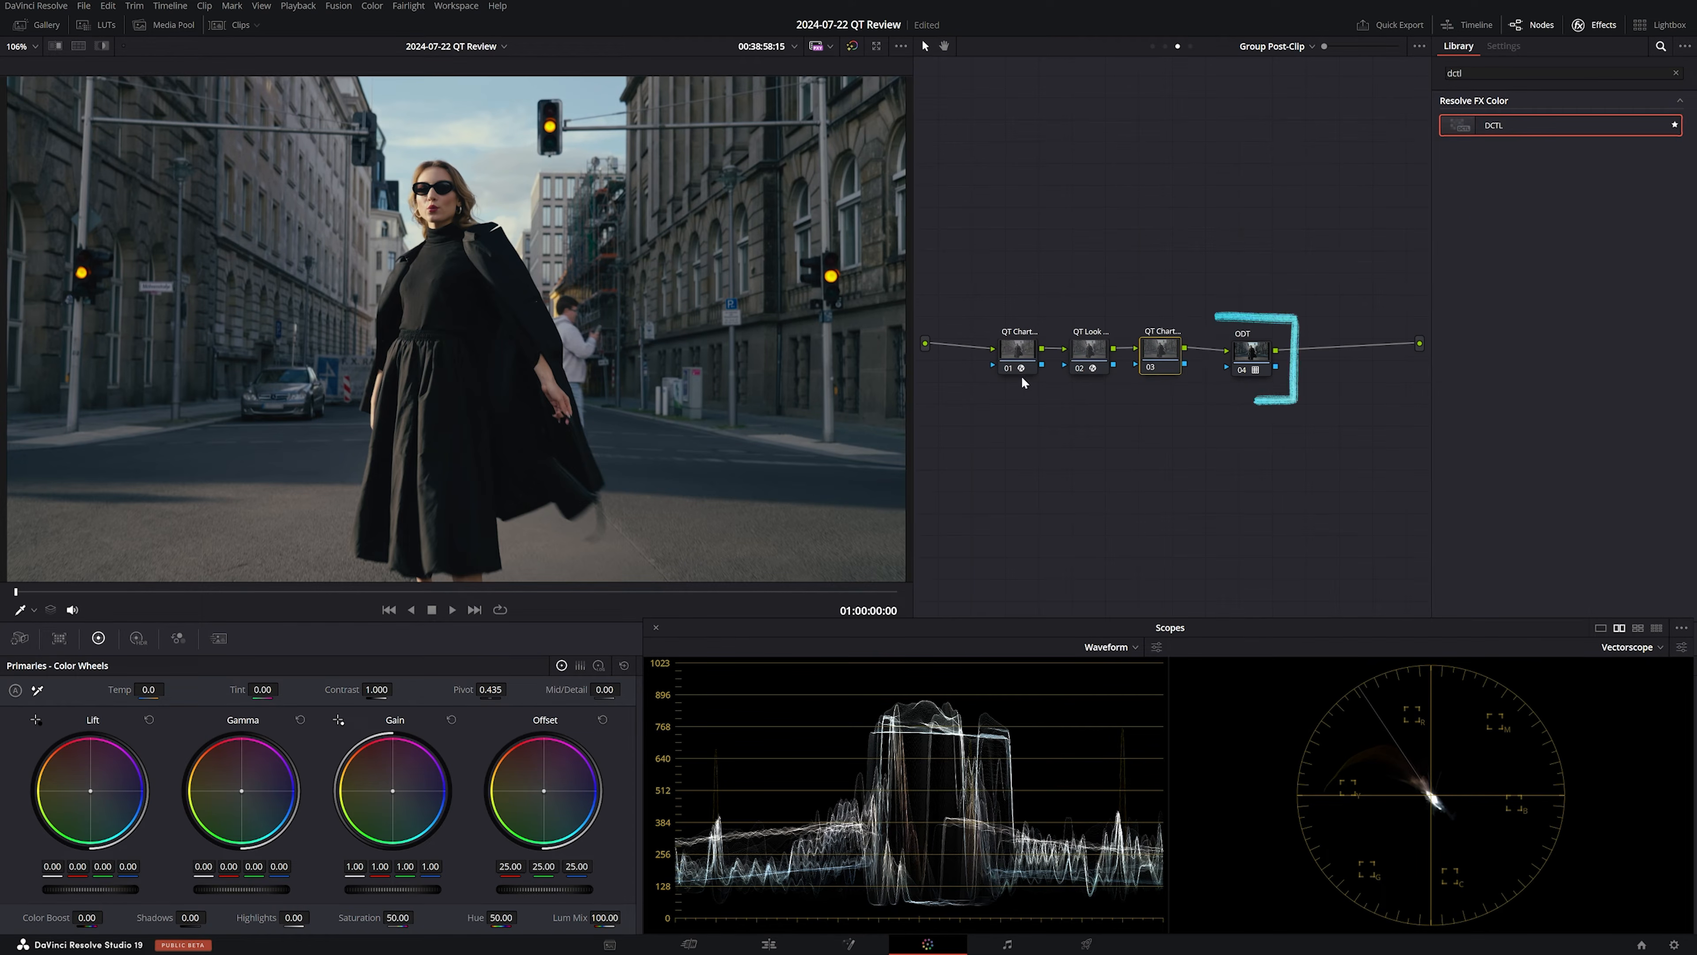
pyautogui.moveTo(1021, 372); pyautogui.dragTo(1156, 356)
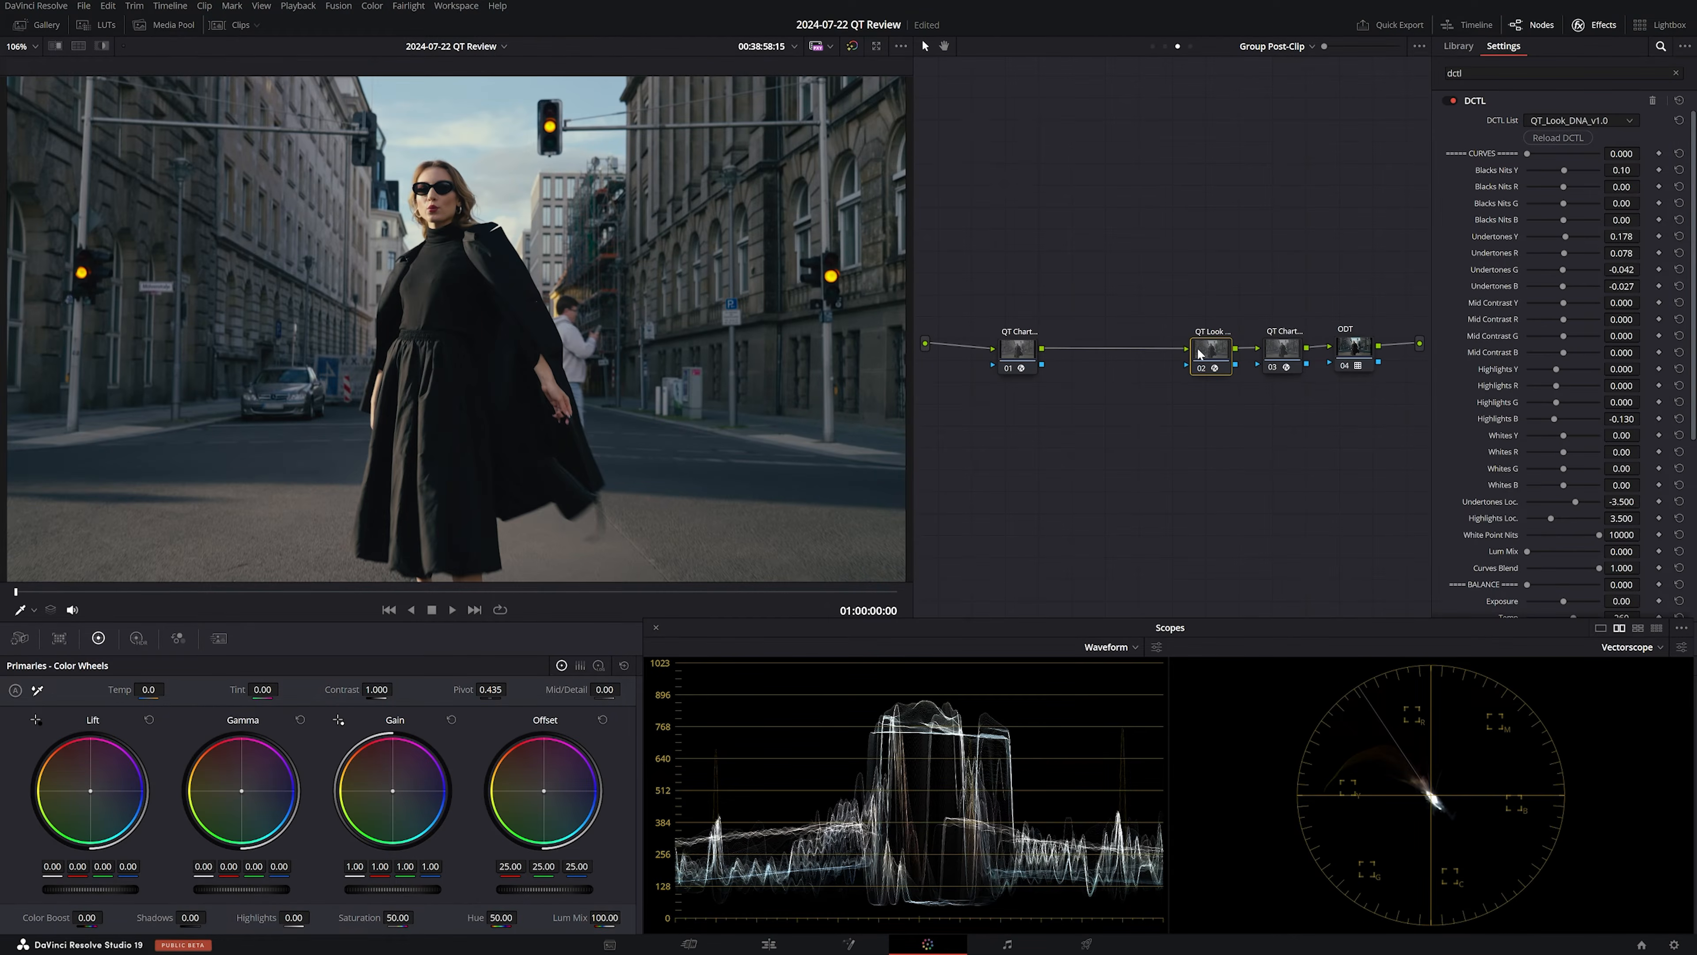
# Insert a QT Skin node before QT Look and load the QT Skin Mixer v1.0 DCTL on it
pyautogui.hotkey('shift', 's')
pyautogui.moveTo(1211, 407); pyautogui.dragTo(1141, 351)
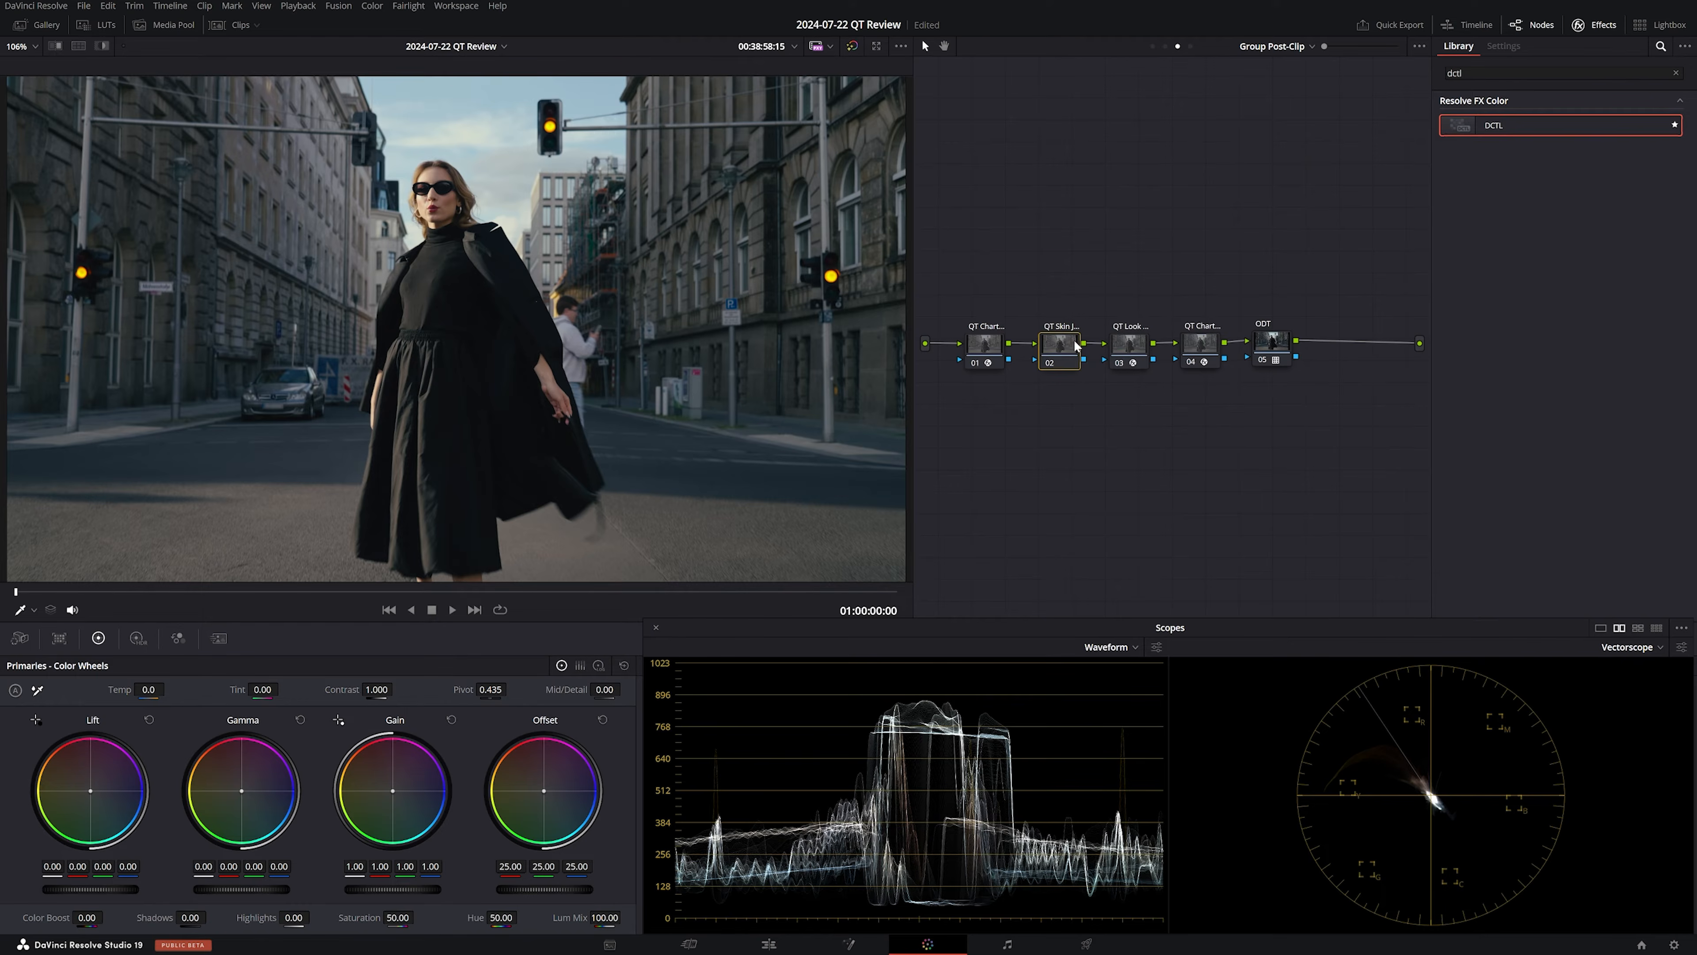
pyautogui.moveTo(1076, 344); pyautogui.dragTo(1063, 345)
pyautogui.click(1558, 124)
pyautogui.click(1561, 119)
# Set the skin mixer's colour space primaries to Arri Wide Gamut 3 and its transfer function to Arri LogC3
pyautogui.click(1569, 403)
pyautogui.click(1582, 449)
pyautogui.click(1578, 418)
pyautogui.click(1574, 478)
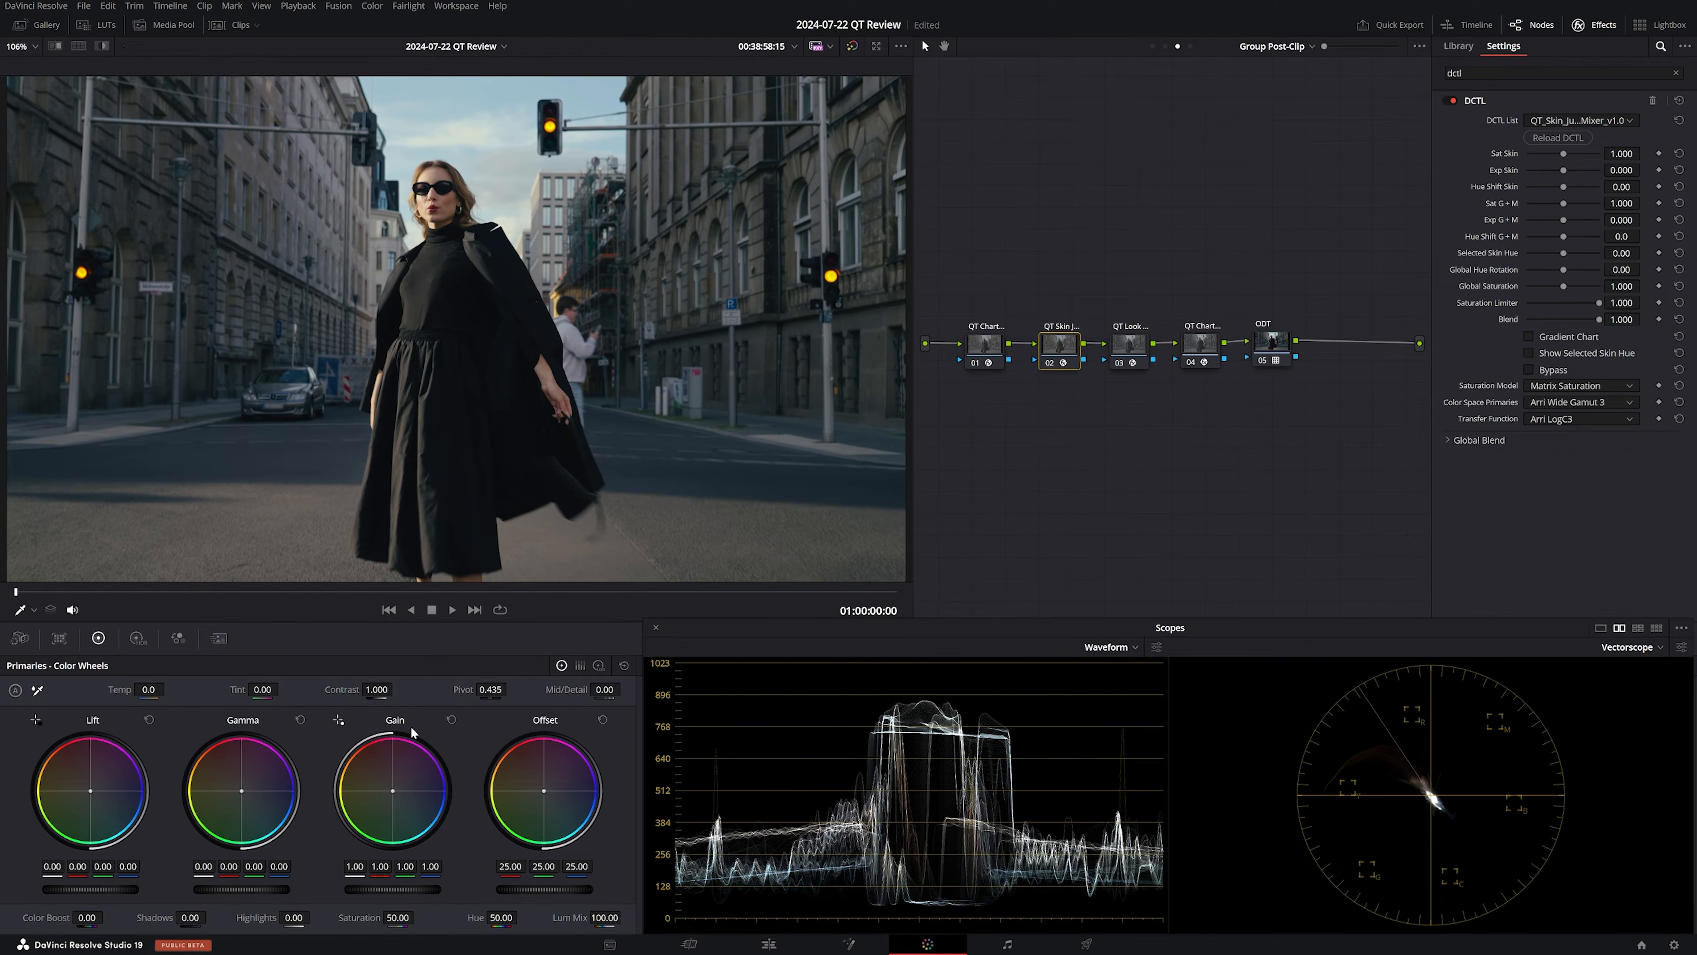
# Display the RGB Mixer for reference and tune Selected Skin Hue to 0.40 using the temporary selected-hue overlay on the face
pyautogui.click(178, 638)
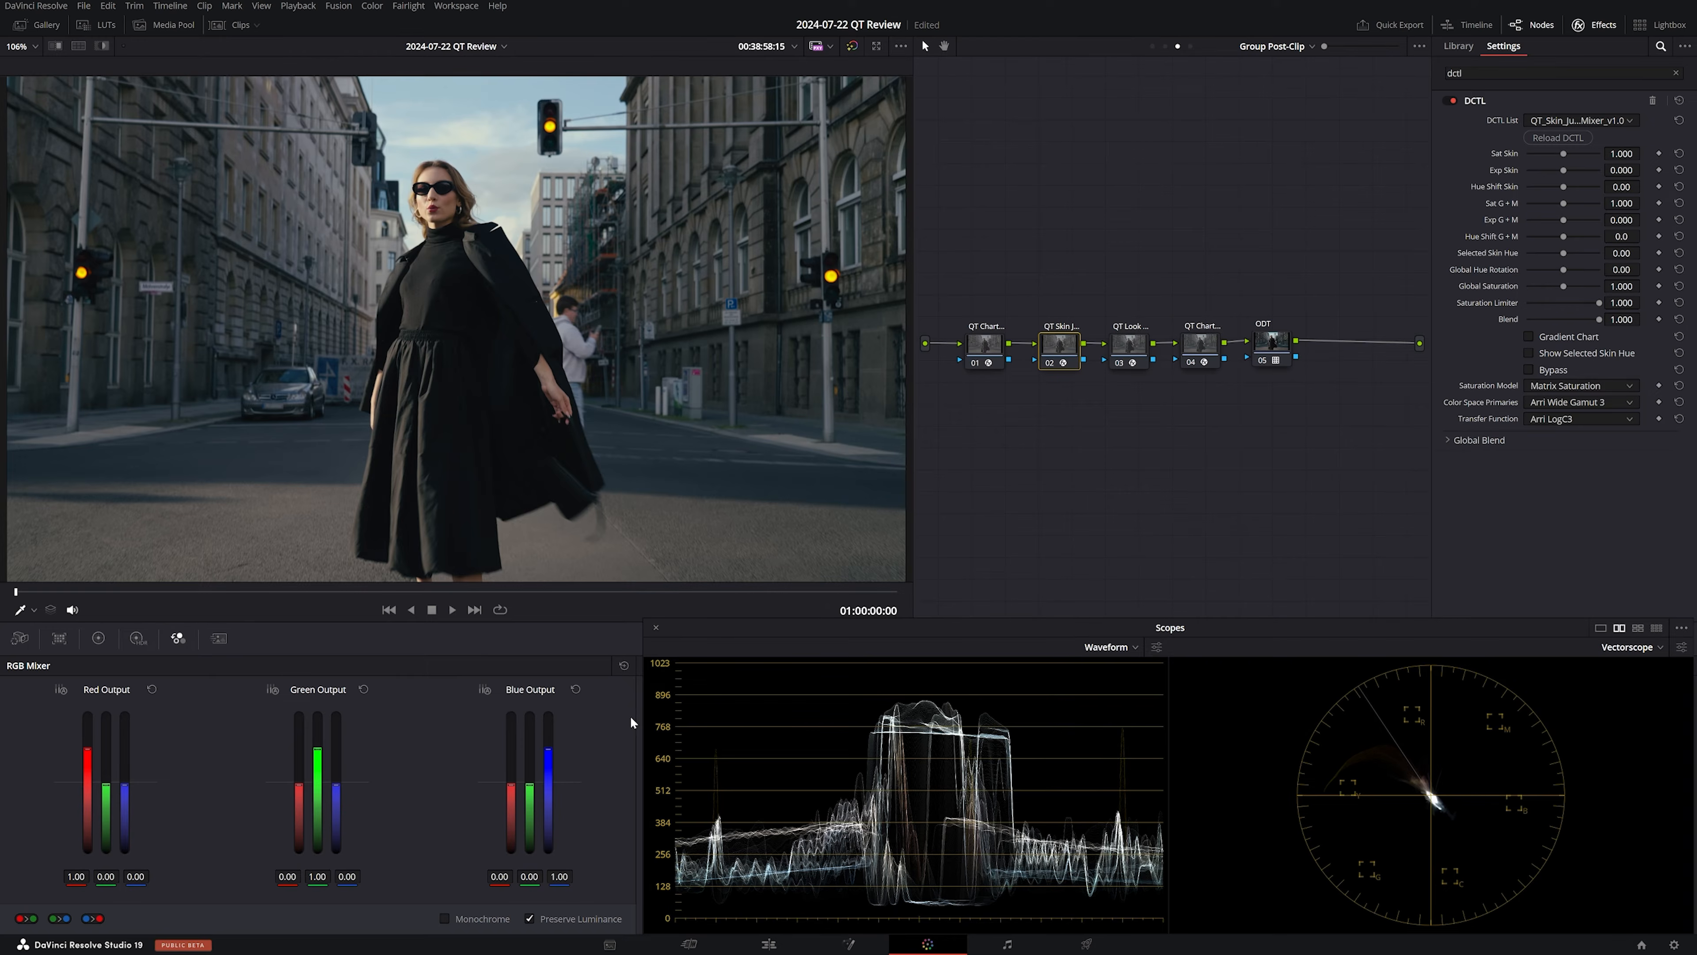
pyautogui.click(1530, 353)
pyautogui.scroll(6, 522, 395)
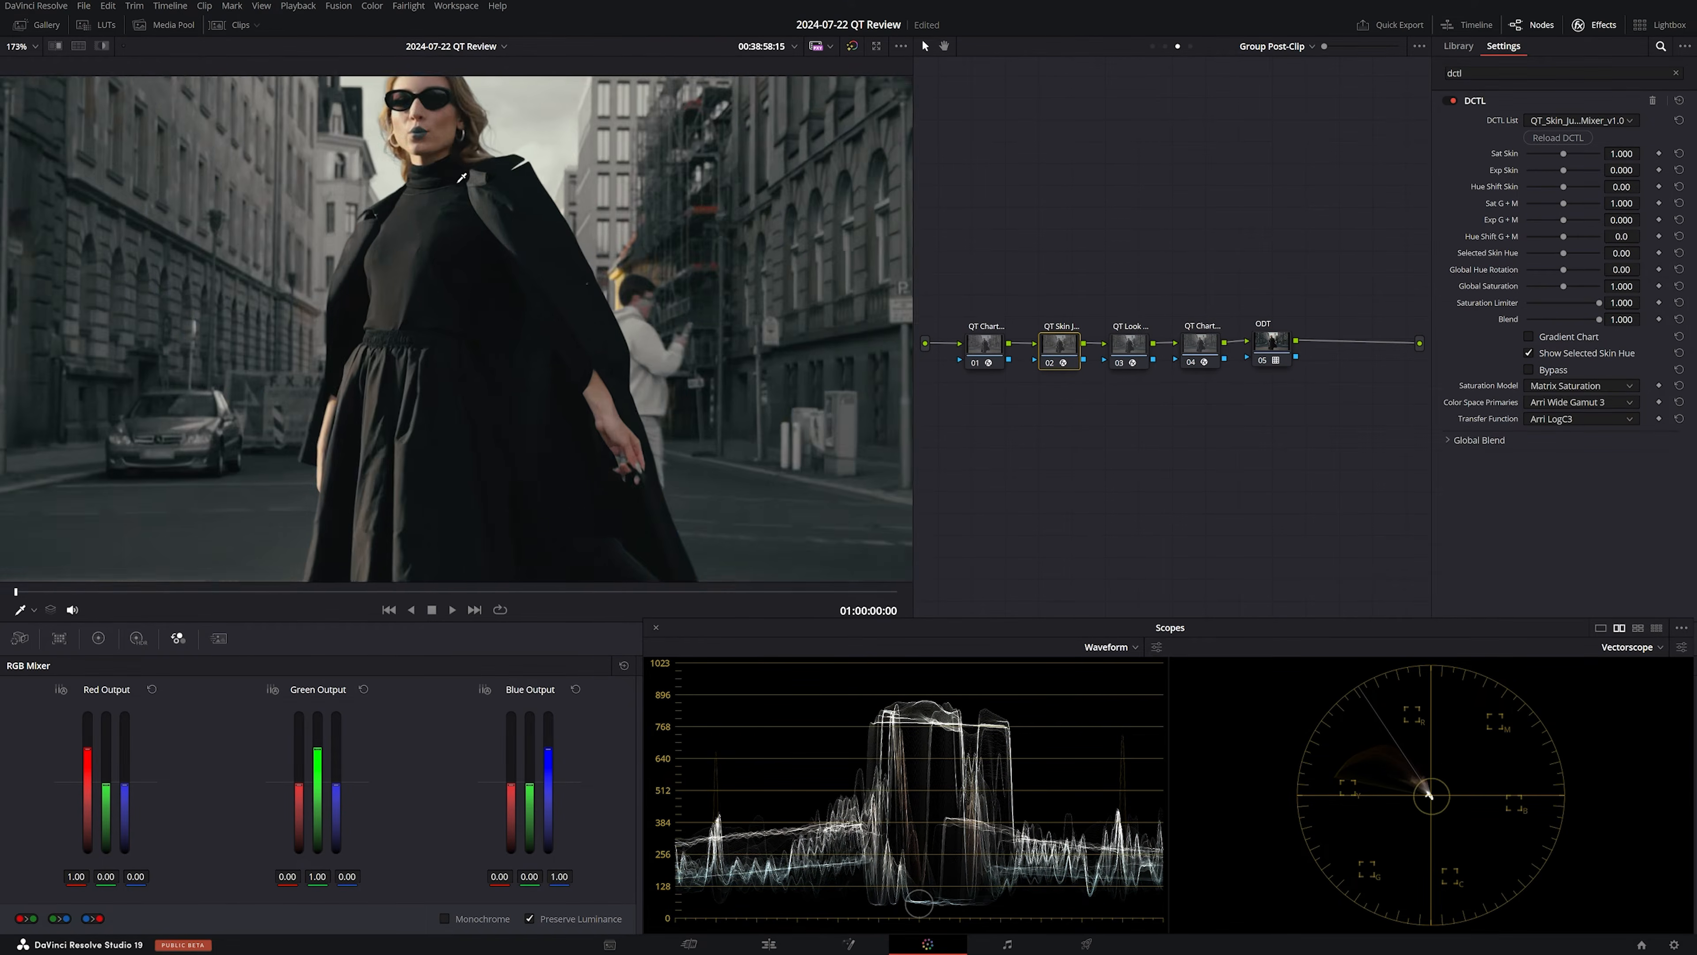
pyautogui.moveTo(1610, 254); pyautogui.dragTo(1637, 254)
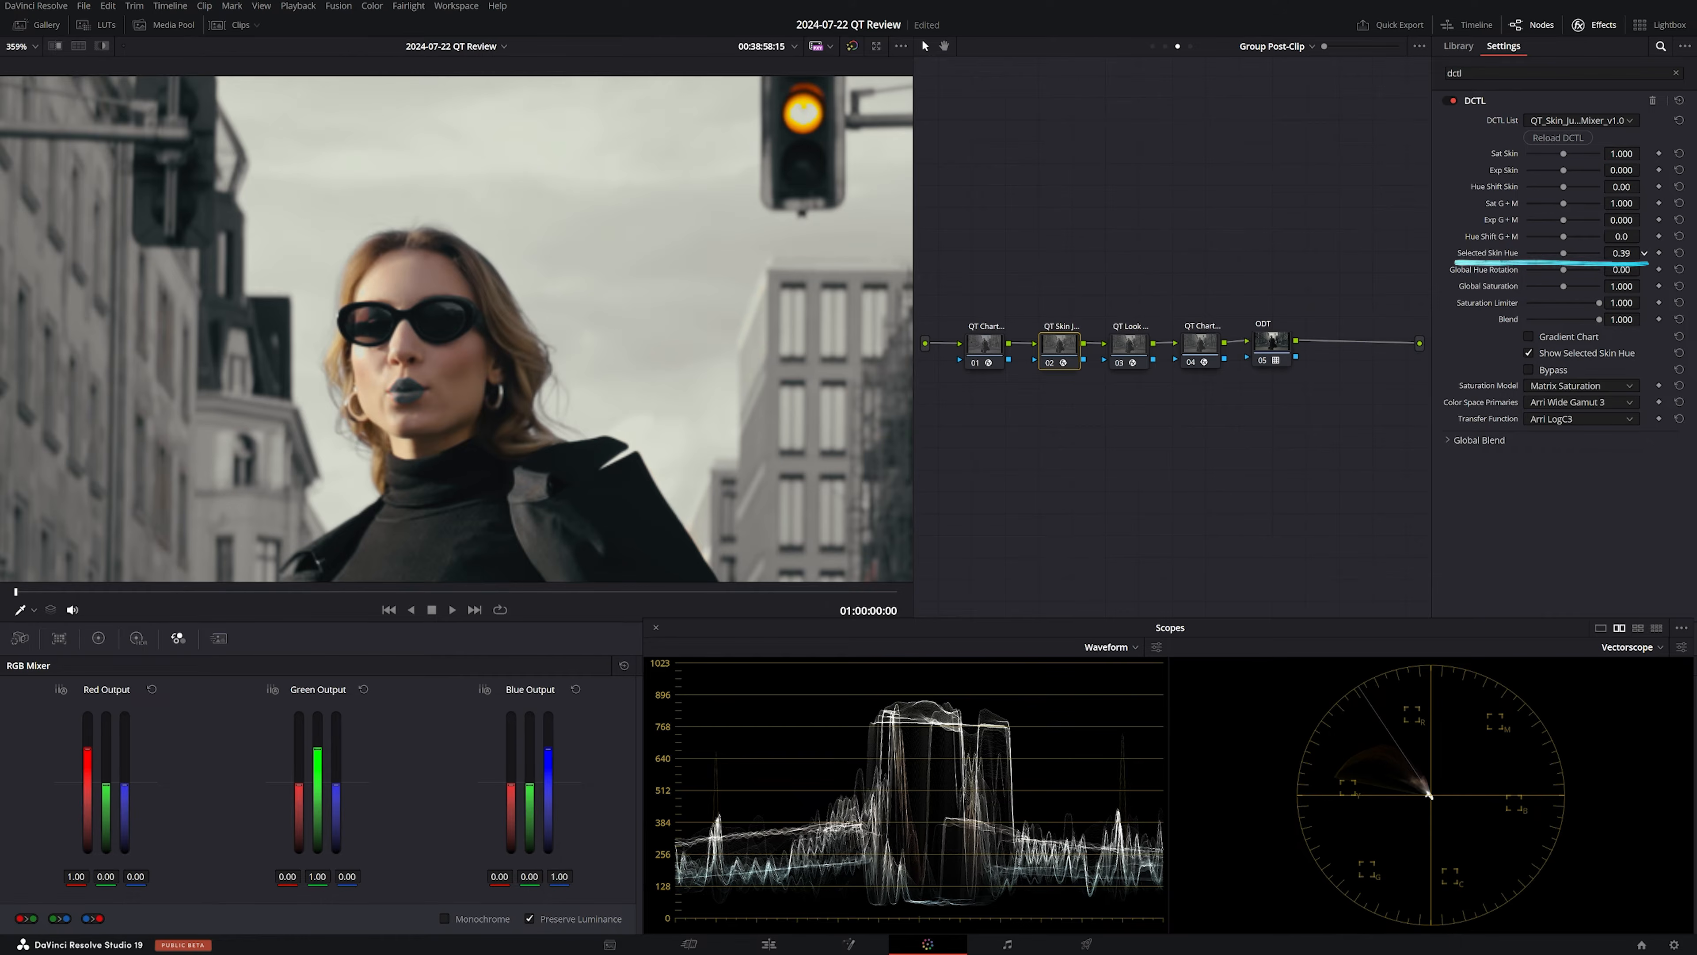
pyautogui.hotkey('shift', 'z')
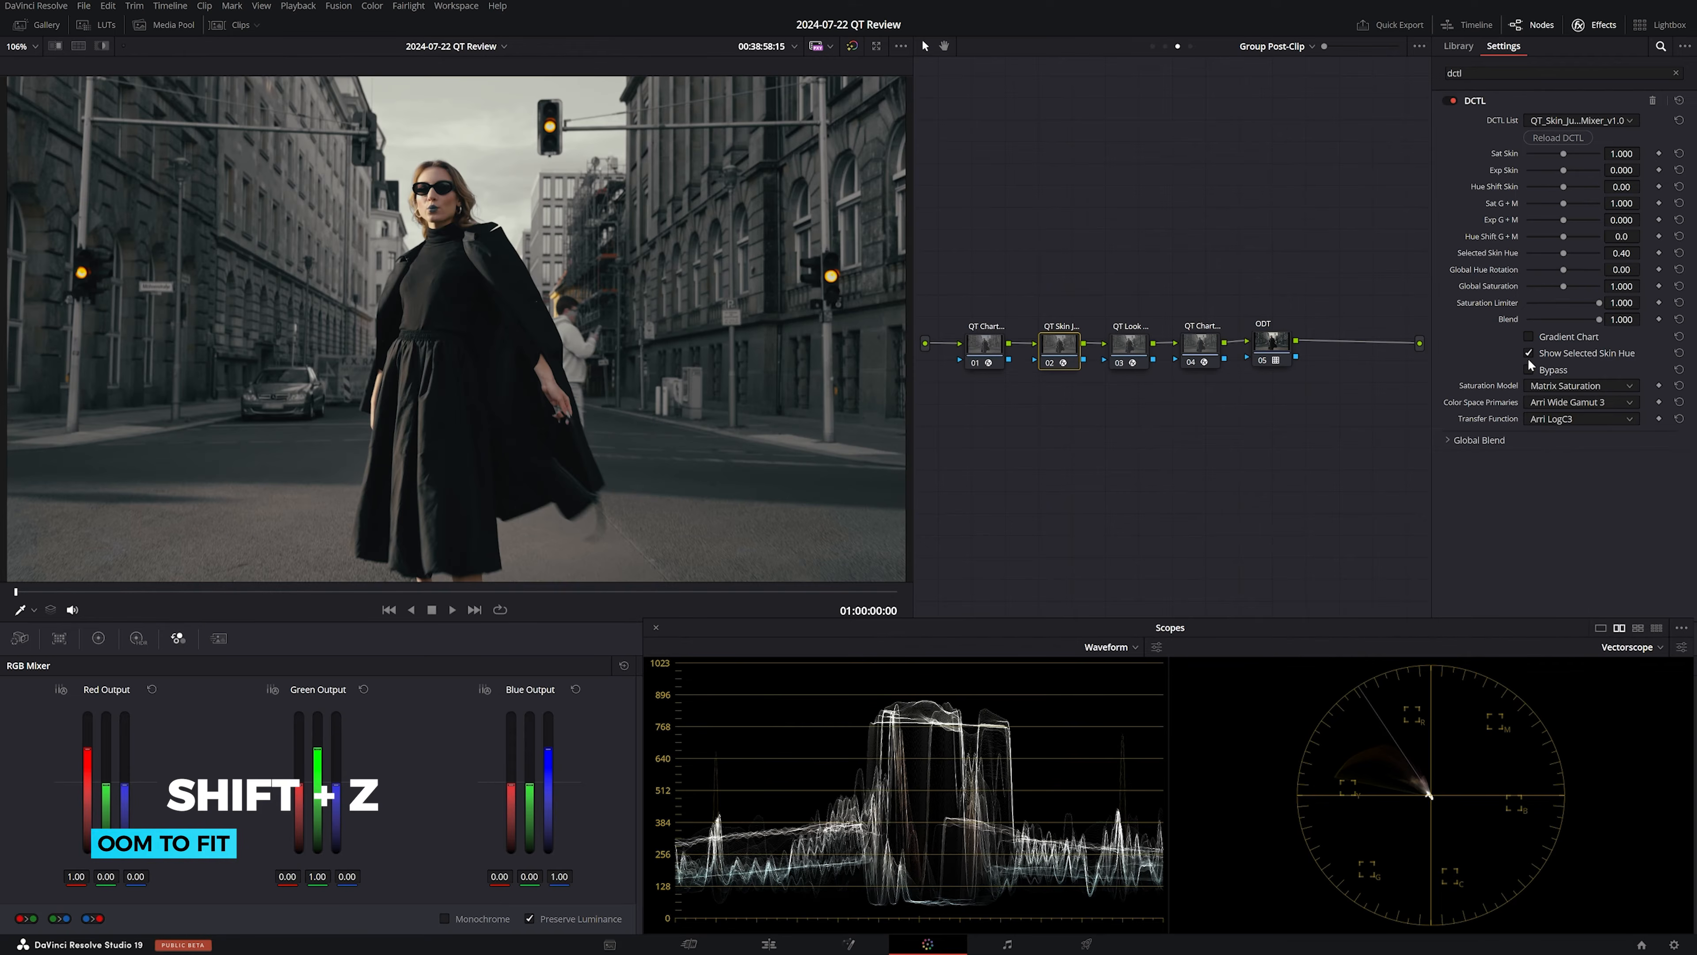
pyautogui.click(1528, 354)
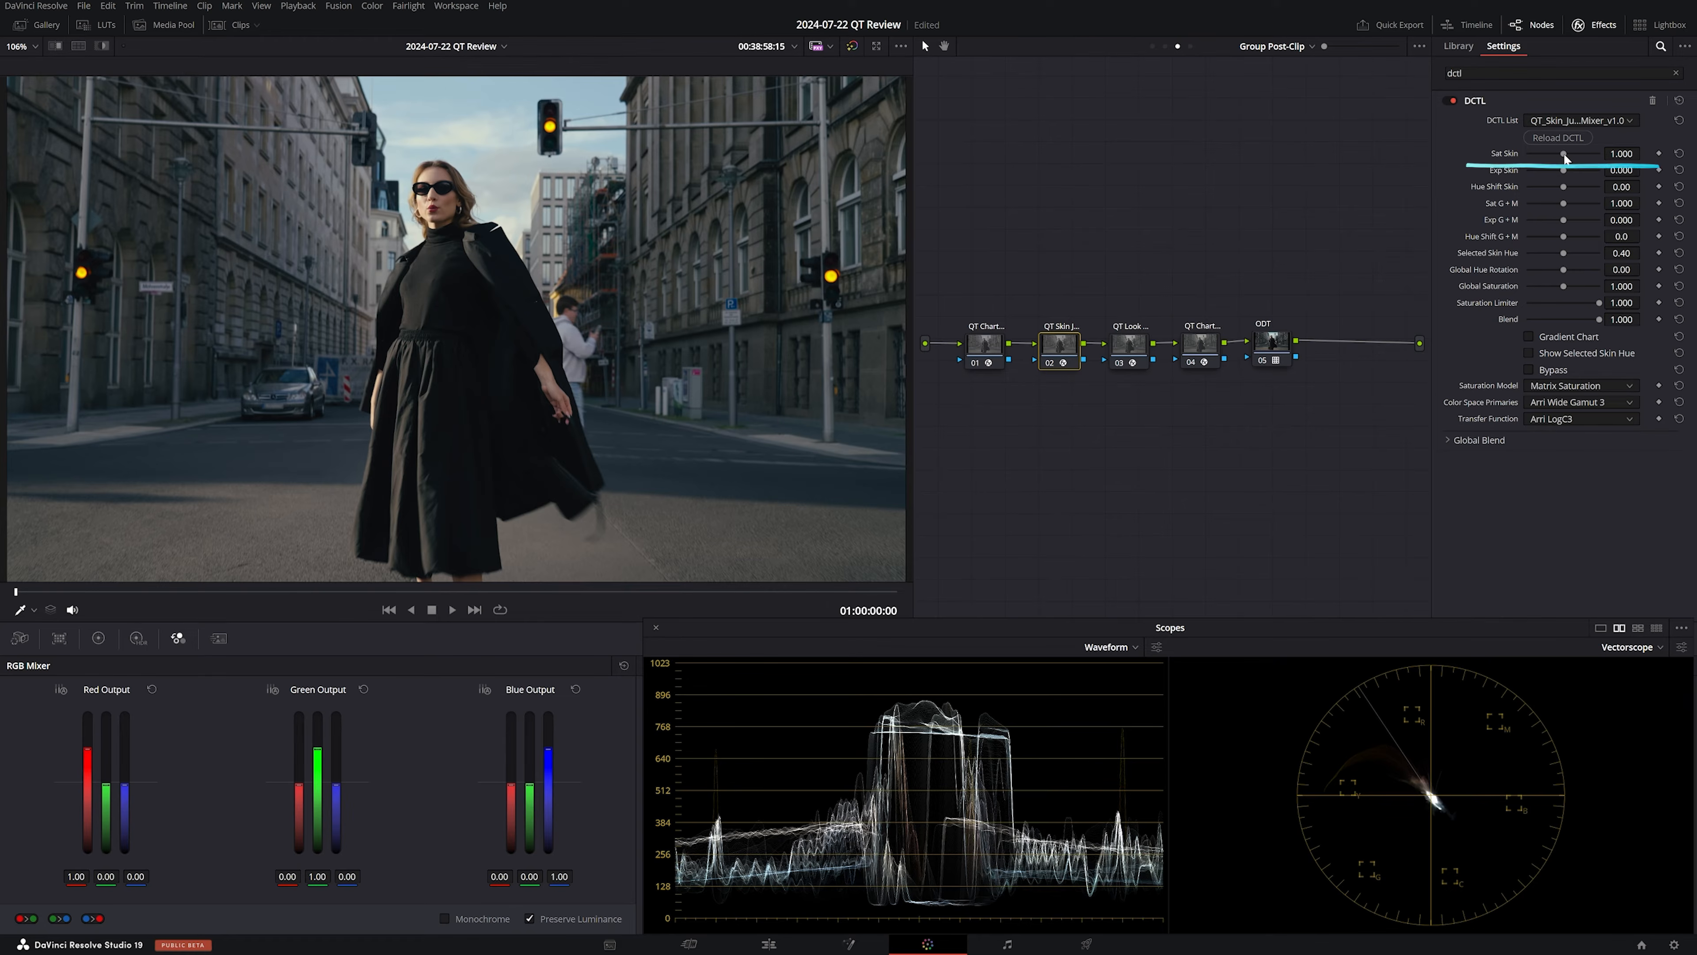
# Try Sat Skin at 1.835 and bring it down to 1.085
pyautogui.moveTo(1564, 155); pyautogui.dragTo(1594, 159)
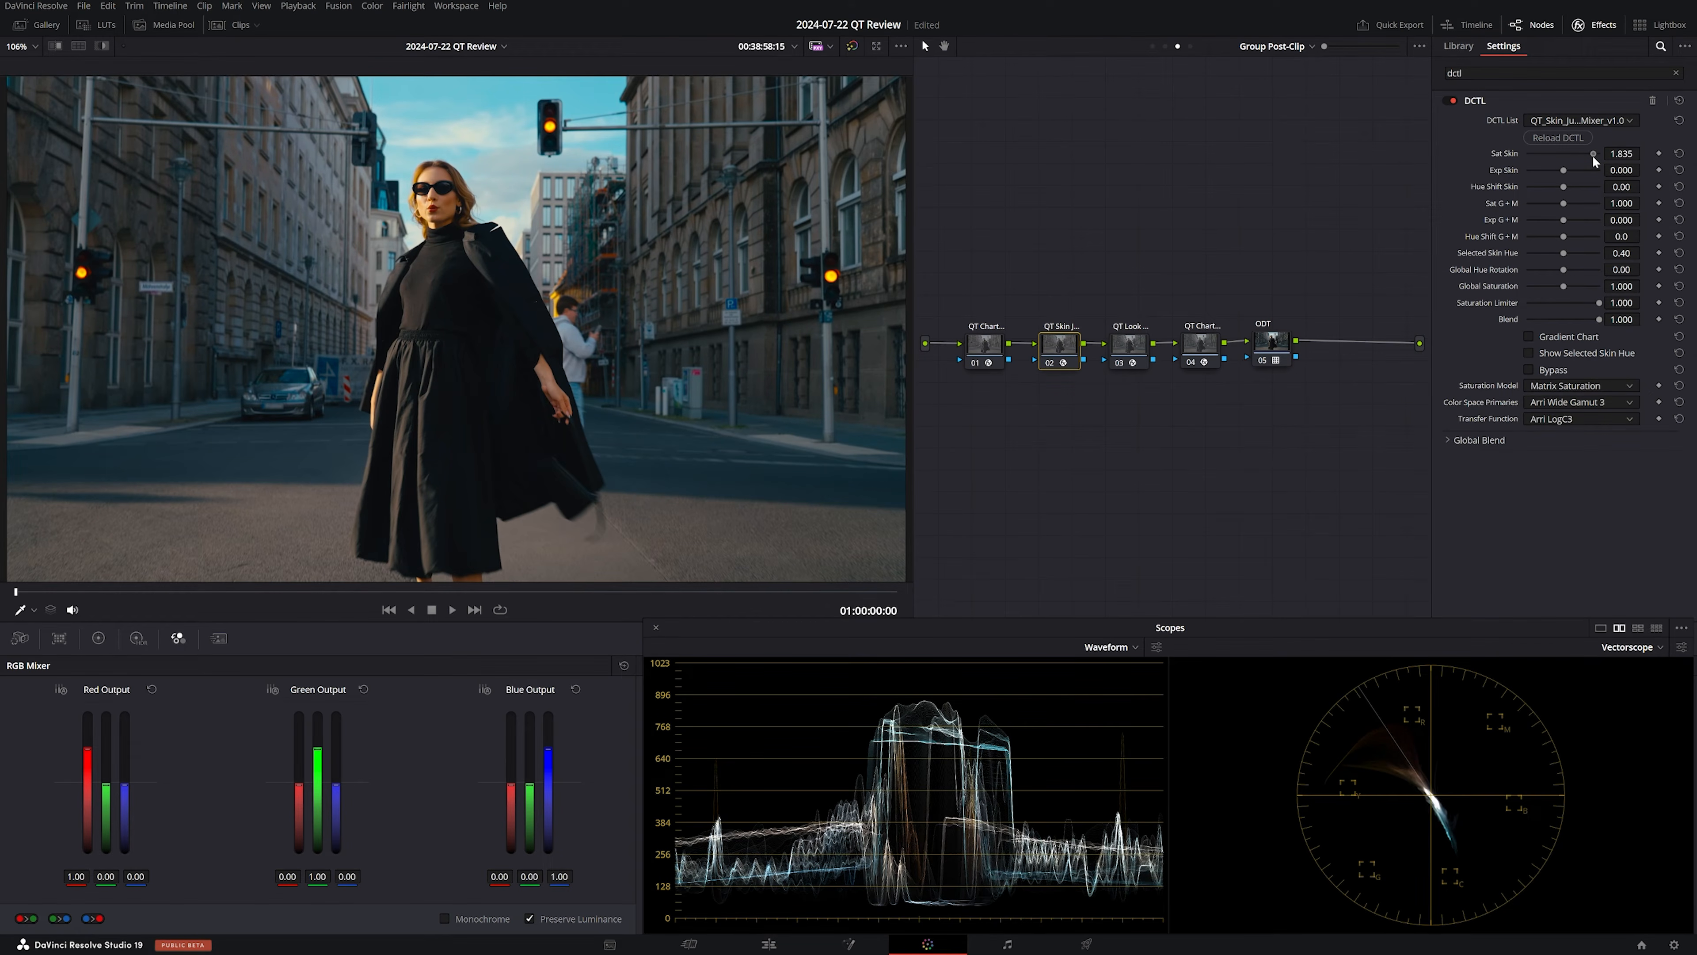
pyautogui.moveTo(1593, 155)
pyautogui.mouseDown()
pyautogui.moveTo(1526, 154)
pyautogui.moveTo(1565, 154)
pyautogui.mouseUp()
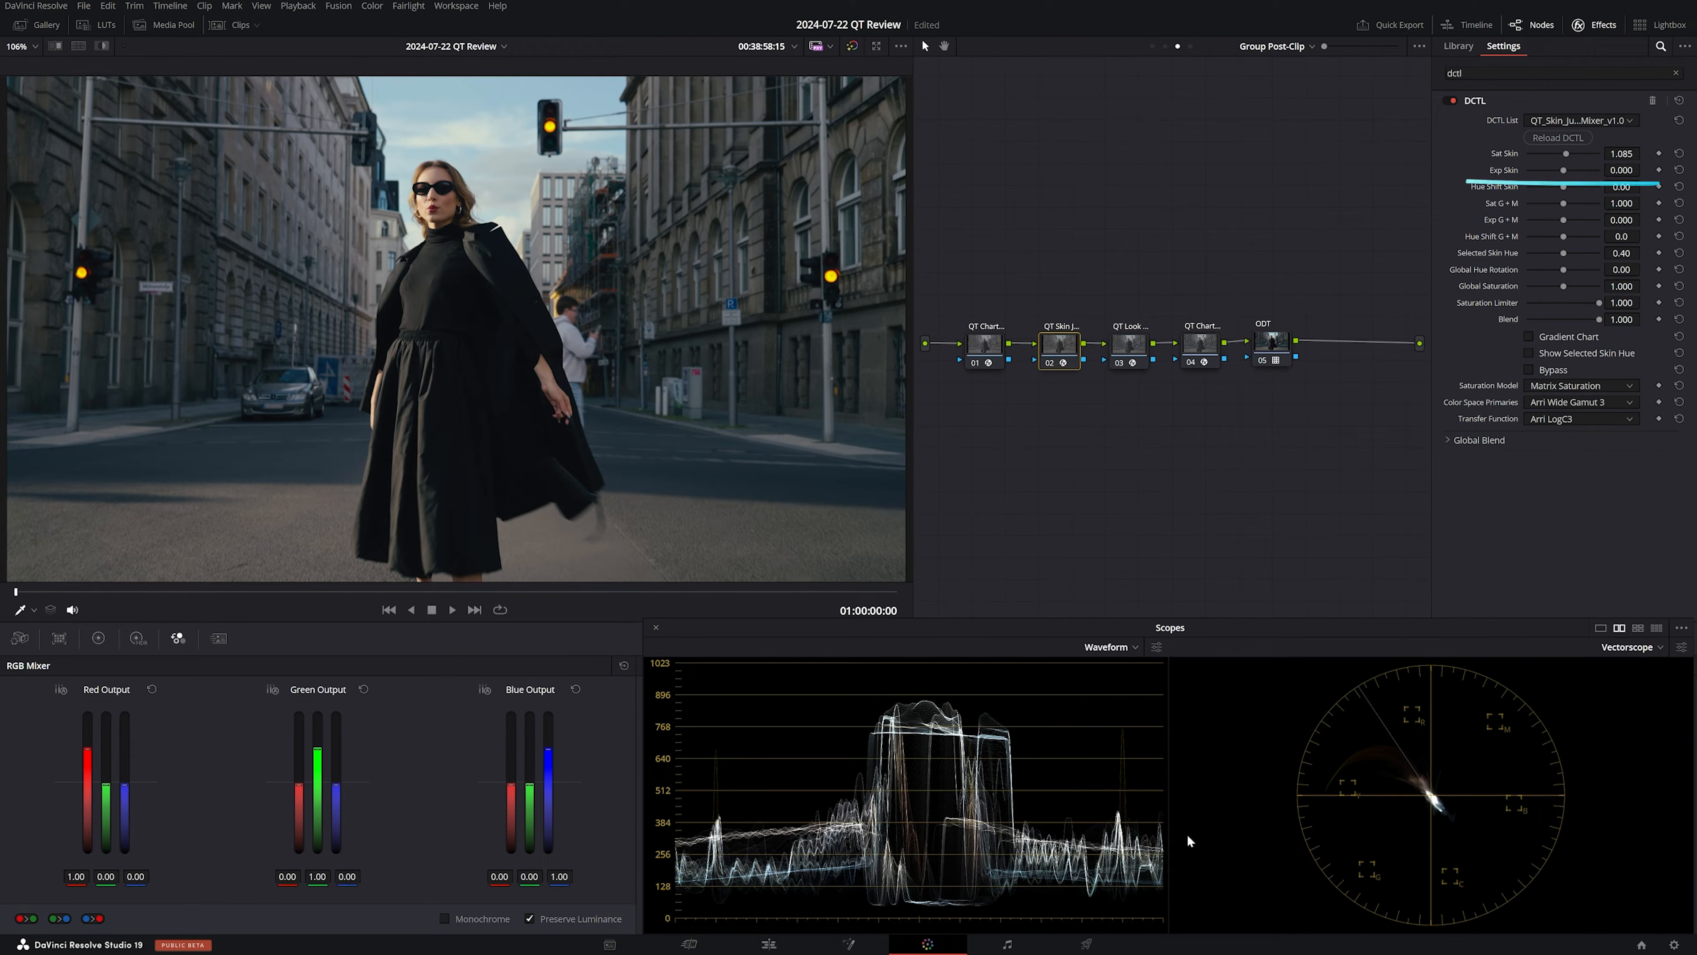
# Overlay the skin mixer's Gradient Chart and the first QT Charts node's Color Chart on the image
pyautogui.click(1529, 337)
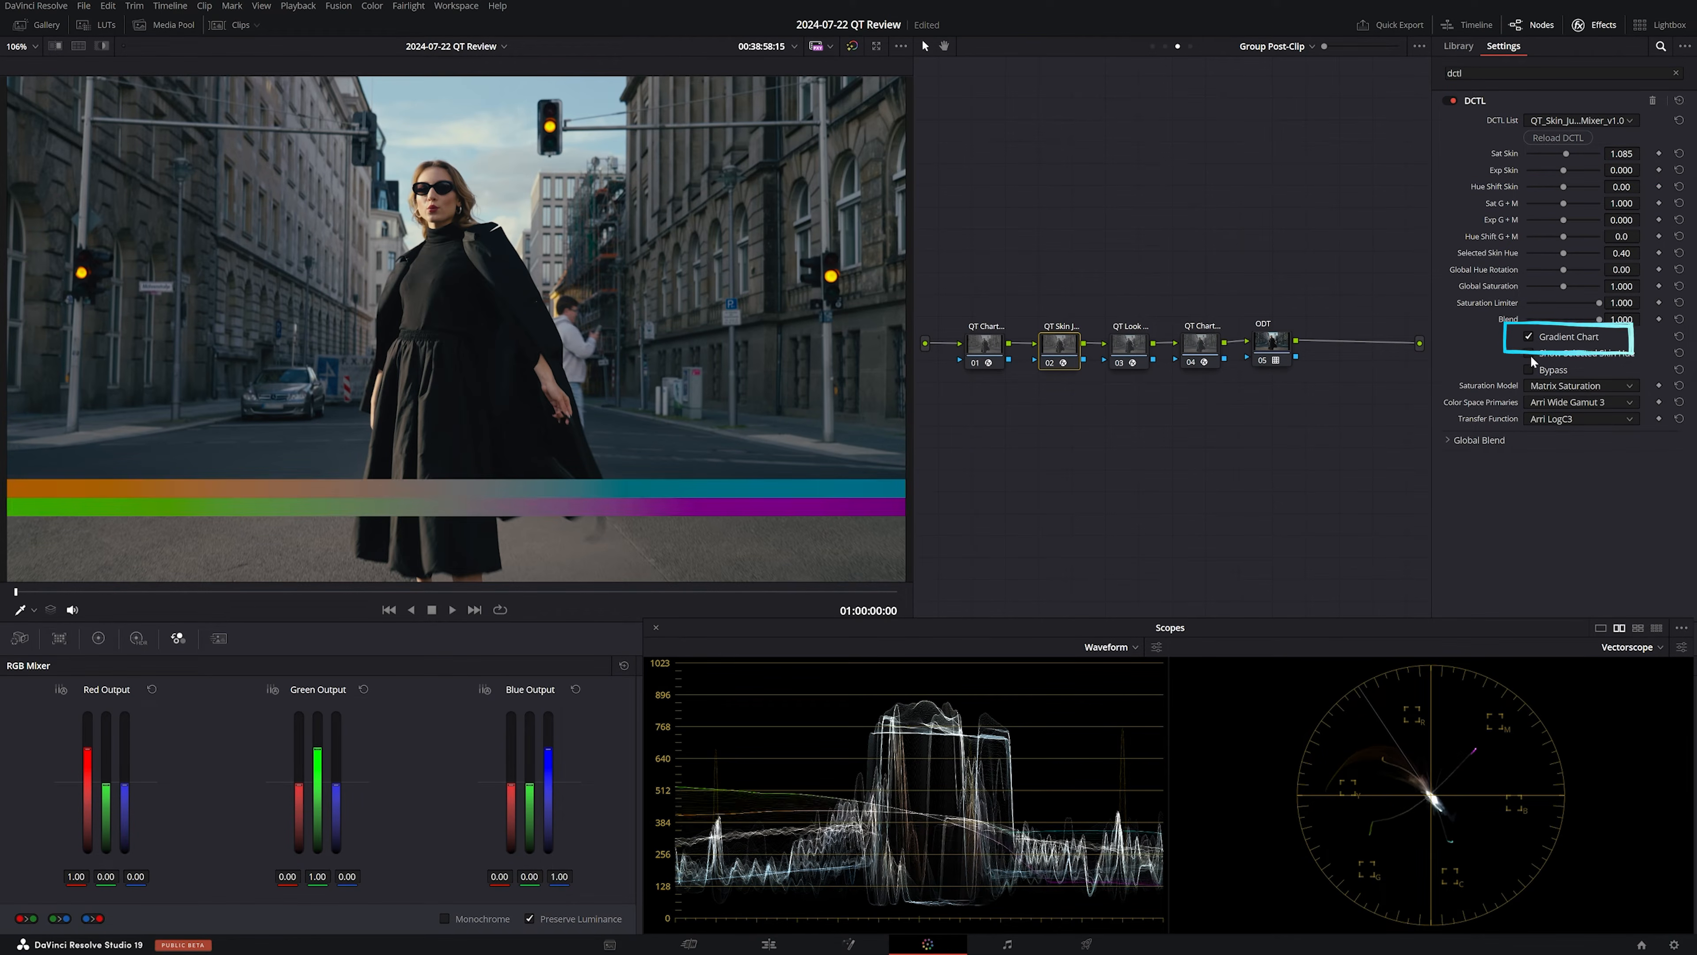
pyautogui.click(987, 353)
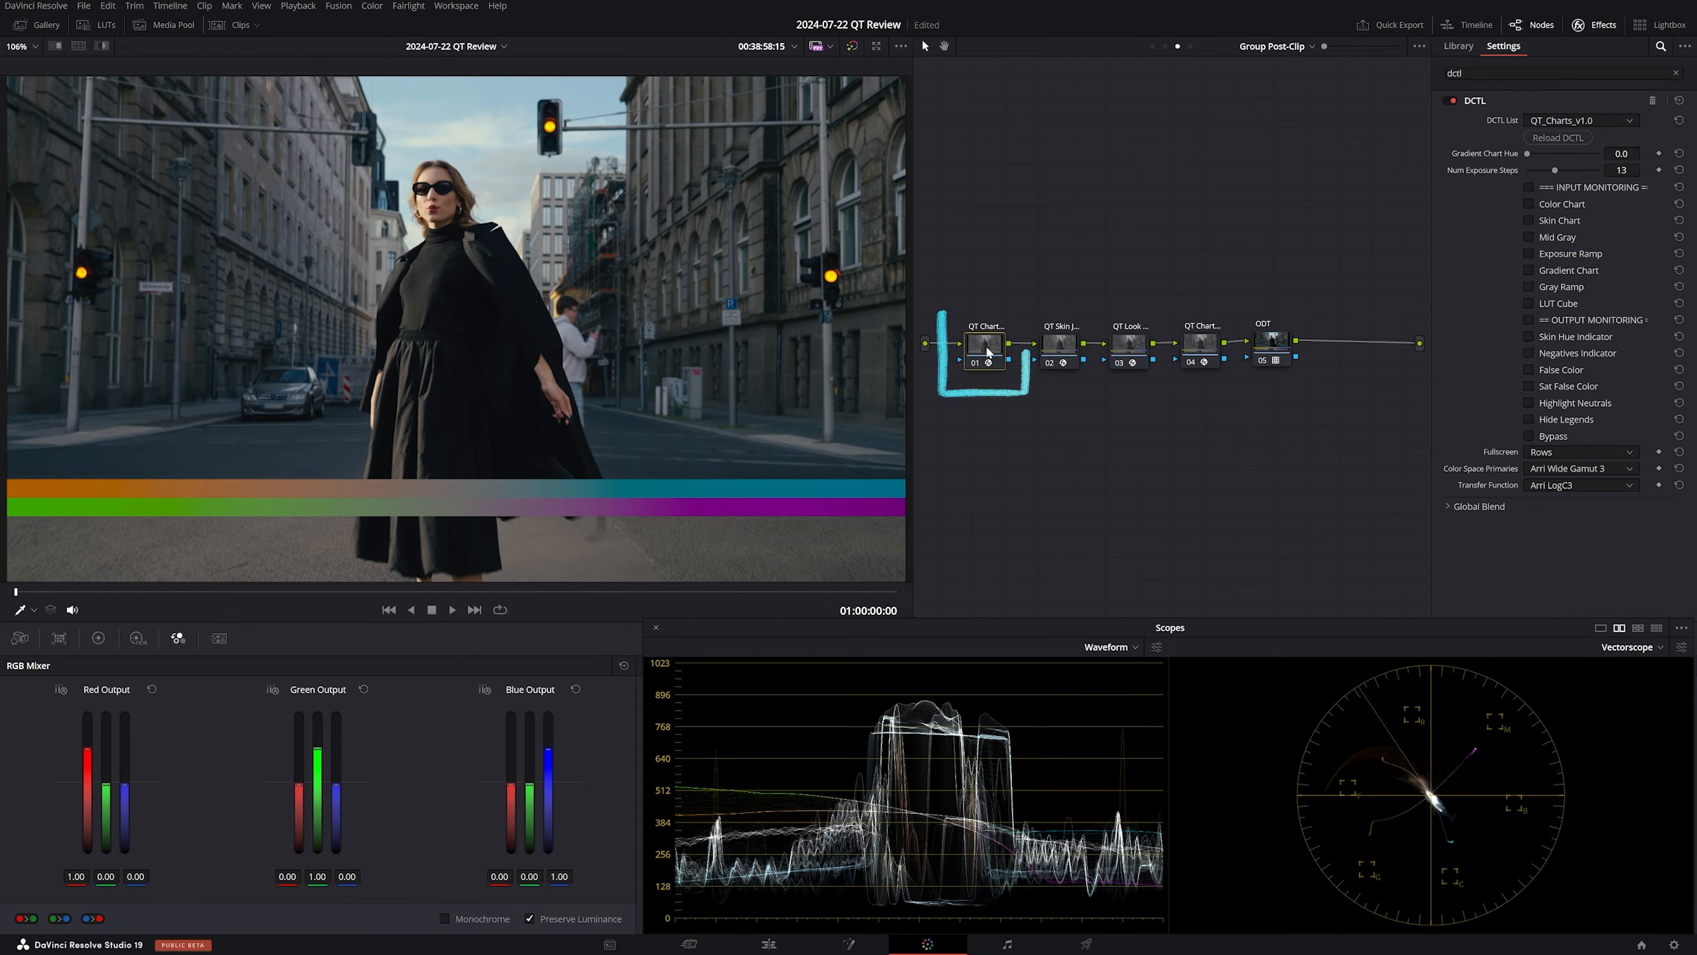
pyautogui.click(1529, 204)
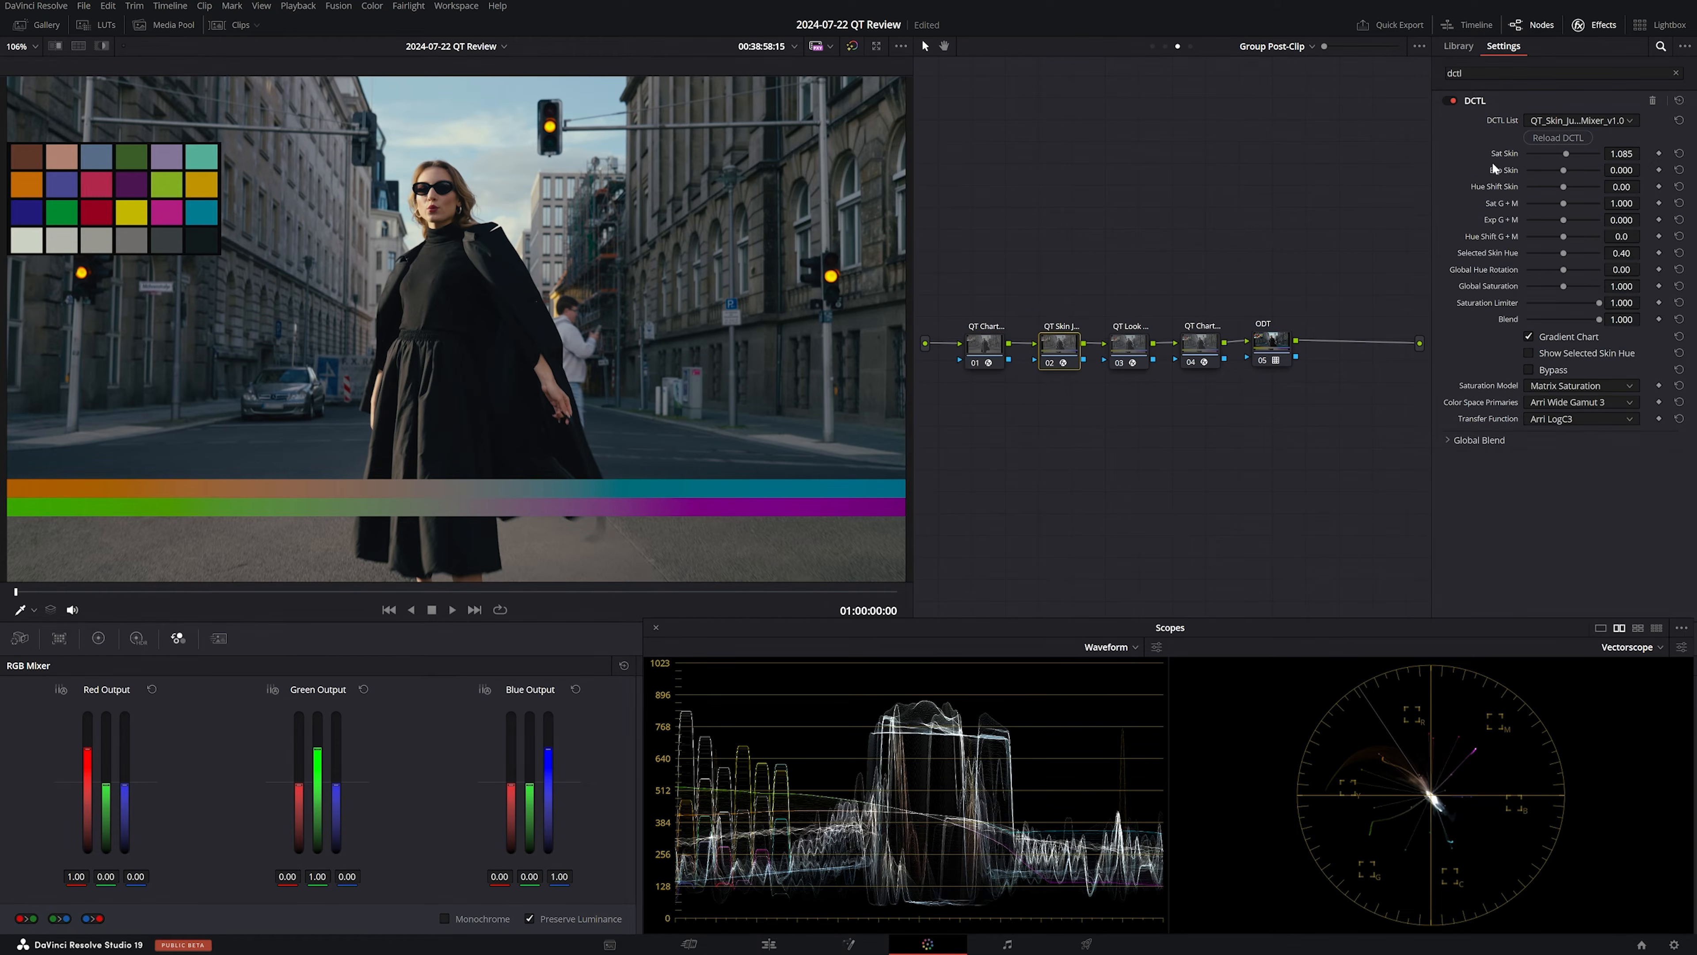
# Try Exp Skin at -0.523 and settle on 0.080, and reset Hue Shift Skin after trying -1.24
pyautogui.moveTo(1564, 170); pyautogui.dragTo(1544, 174)
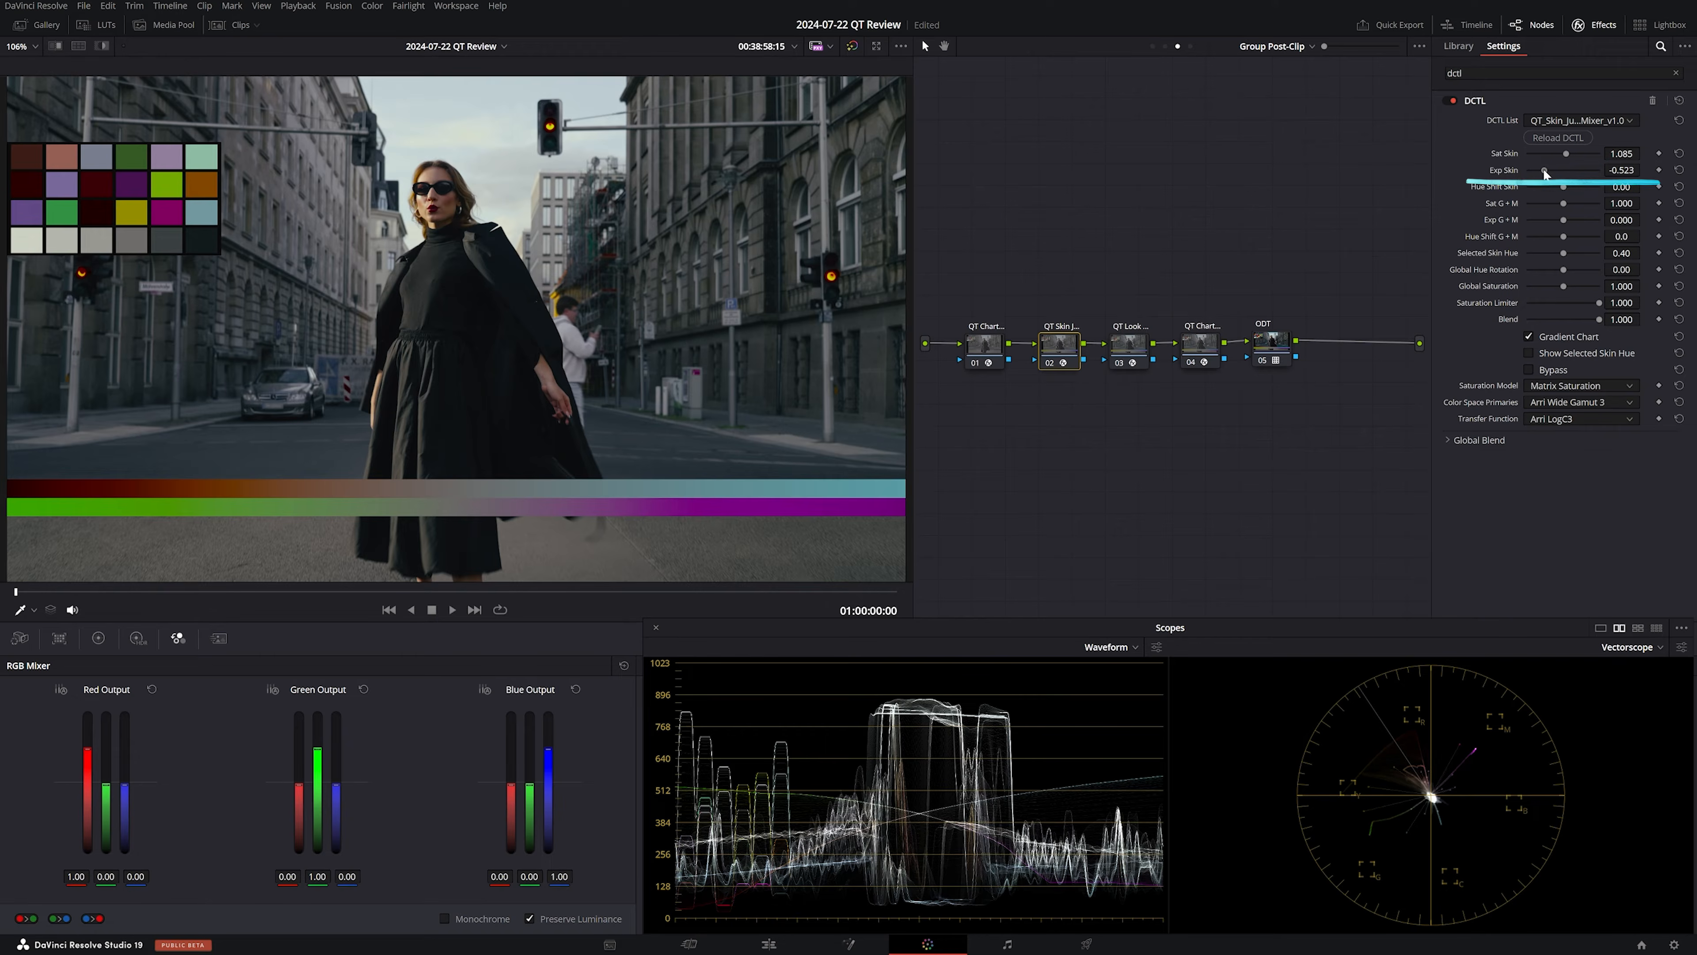
pyautogui.moveTo(1551, 175); pyautogui.dragTo(1630, 189)
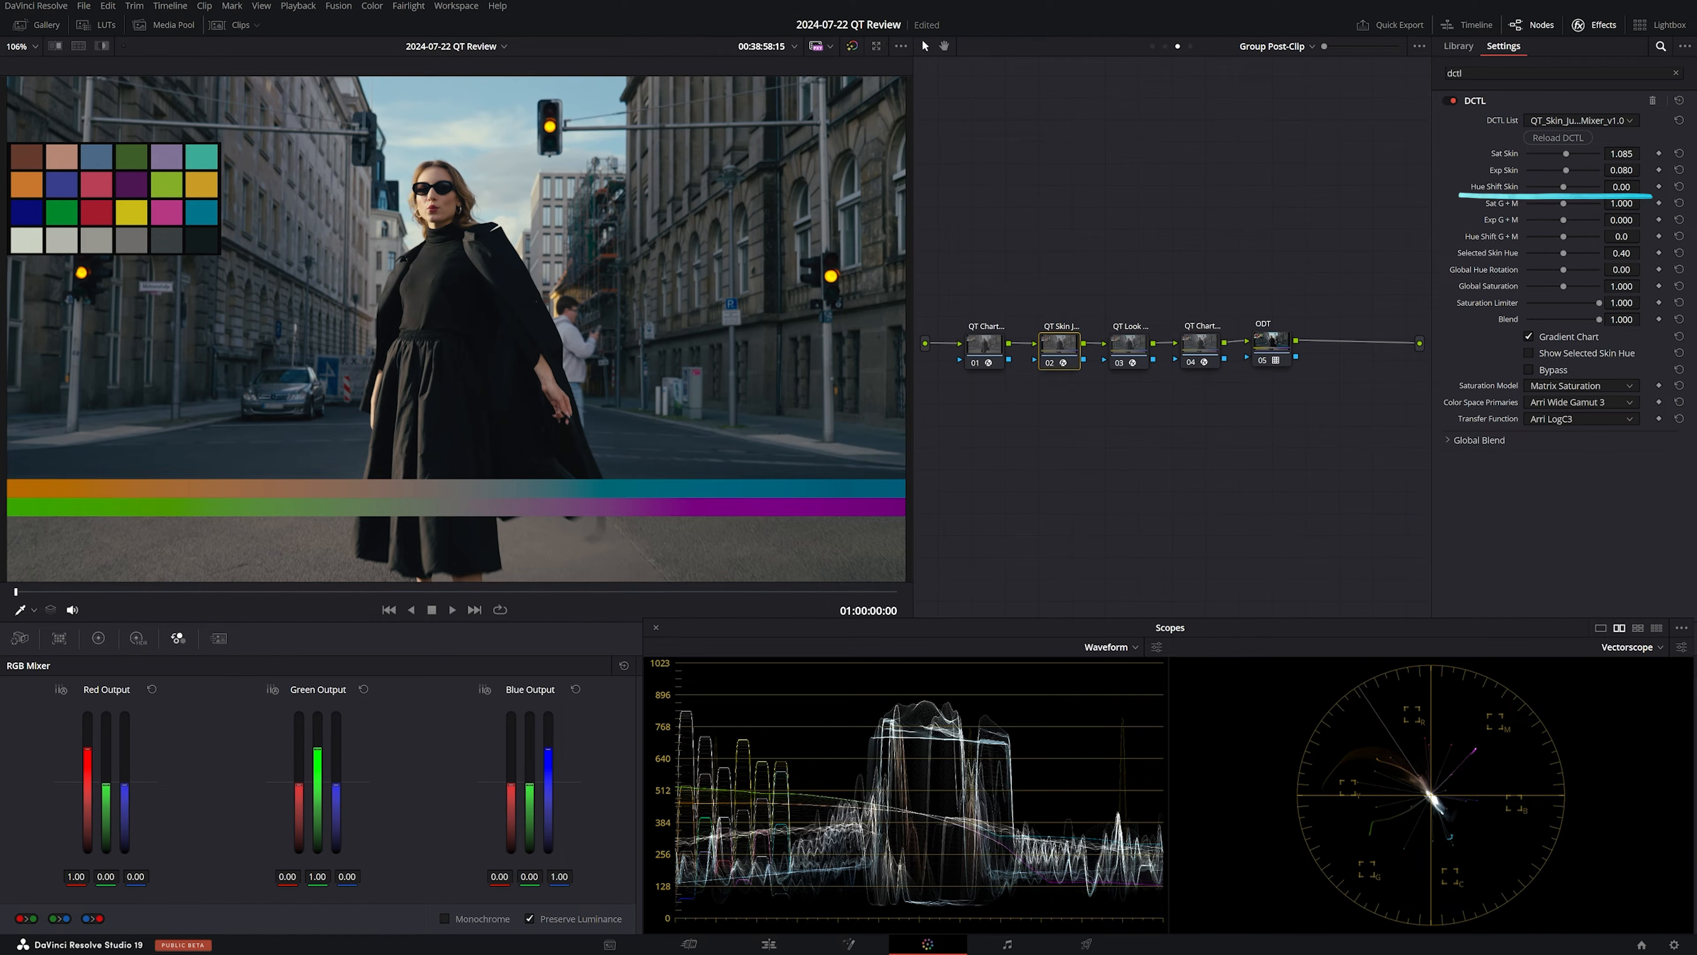
pyautogui.moveTo(1621, 187)
pyautogui.mouseDown()
pyautogui.moveTo(1591, 187)
pyautogui.moveTo(1638, 187)
pyautogui.mouseUp()
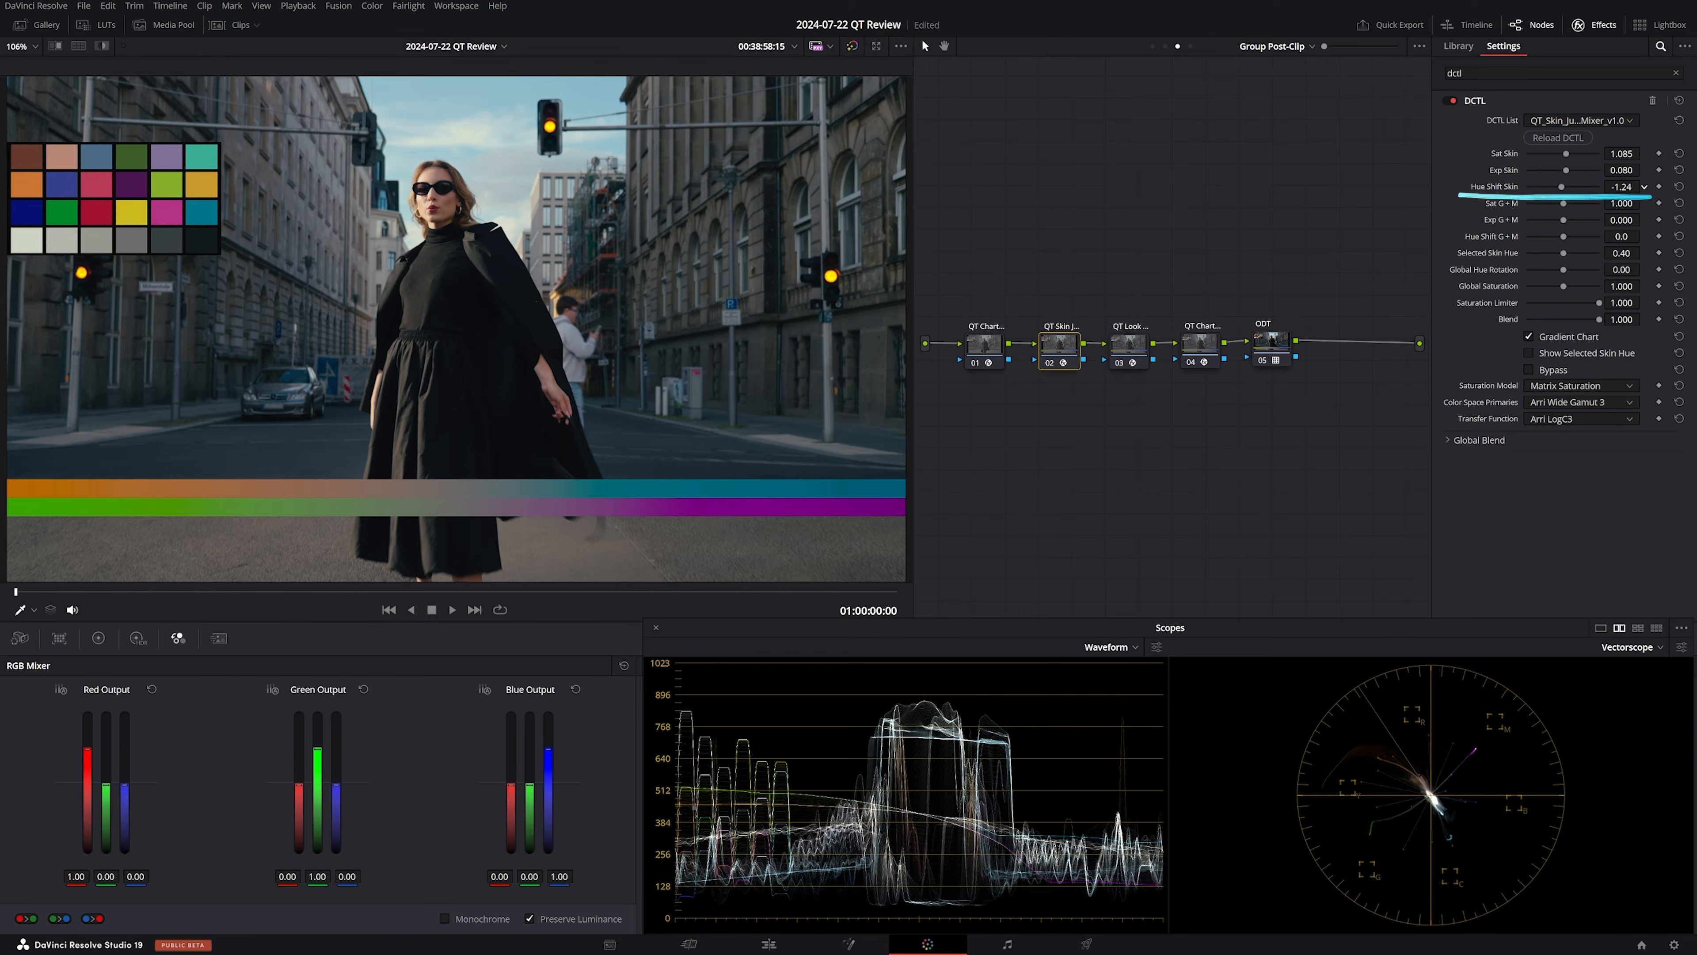
pyautogui.click(1680, 188)
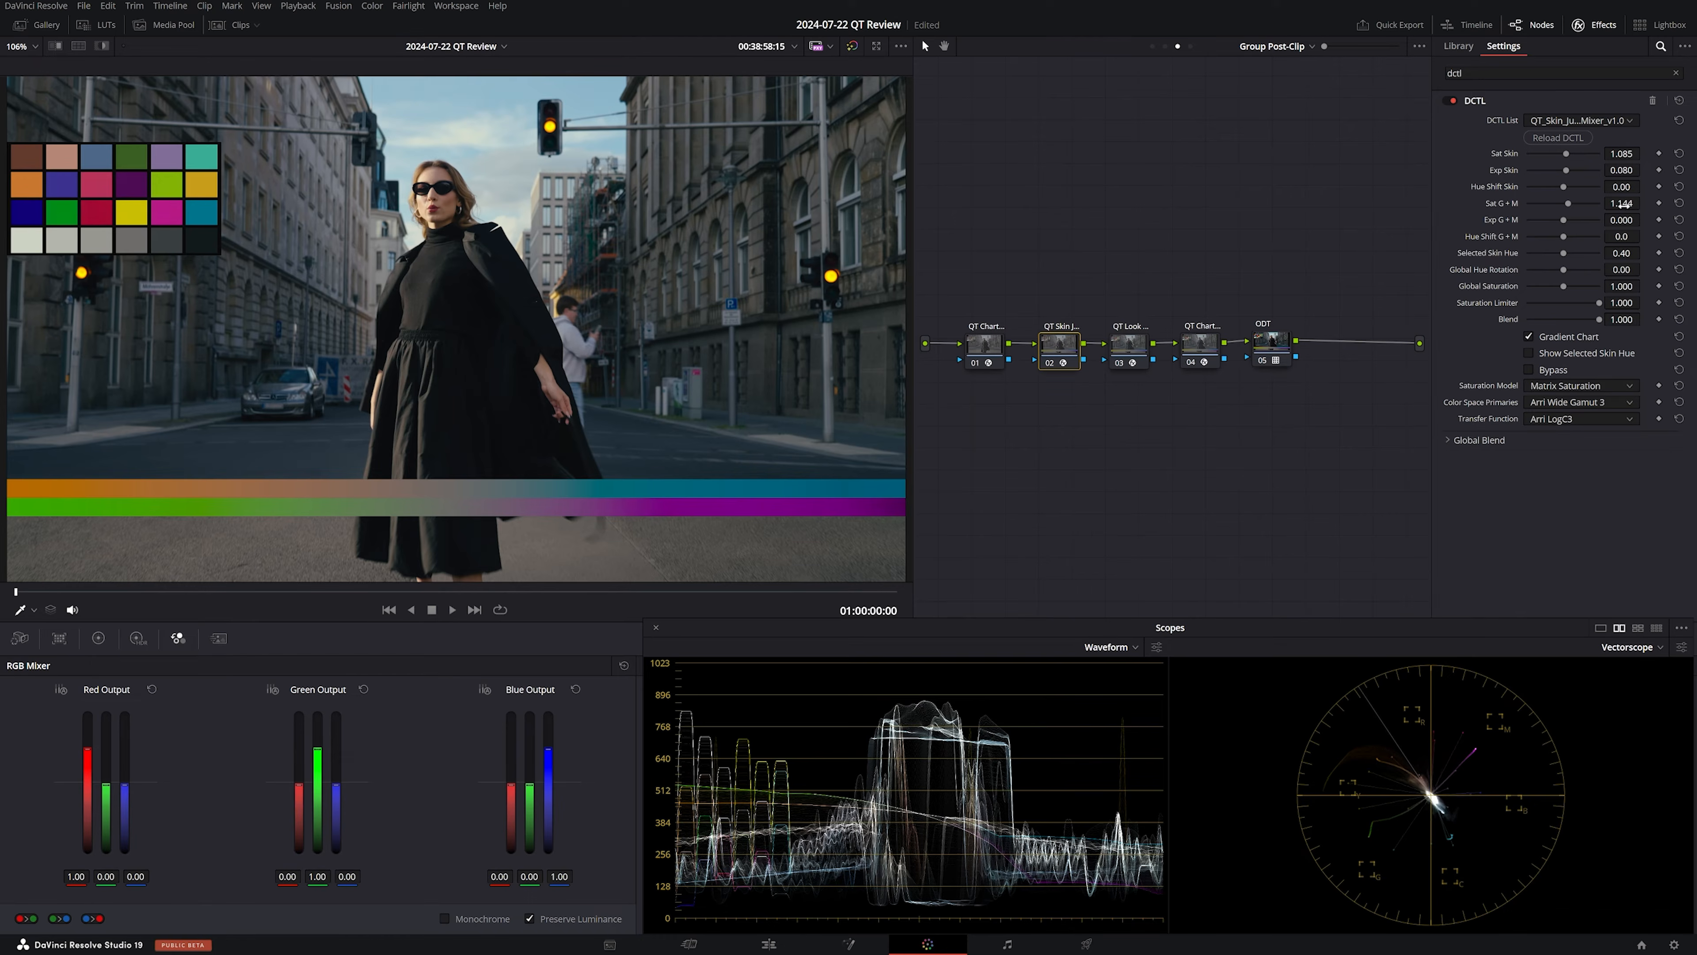
# Set Sat G + M to 1.144, Exp G + M to -0.393 and Hue Shift G + M to 16.1, checking another clip
pyautogui.moveTo(1625, 217); pyautogui.dragTo(1644, 236)
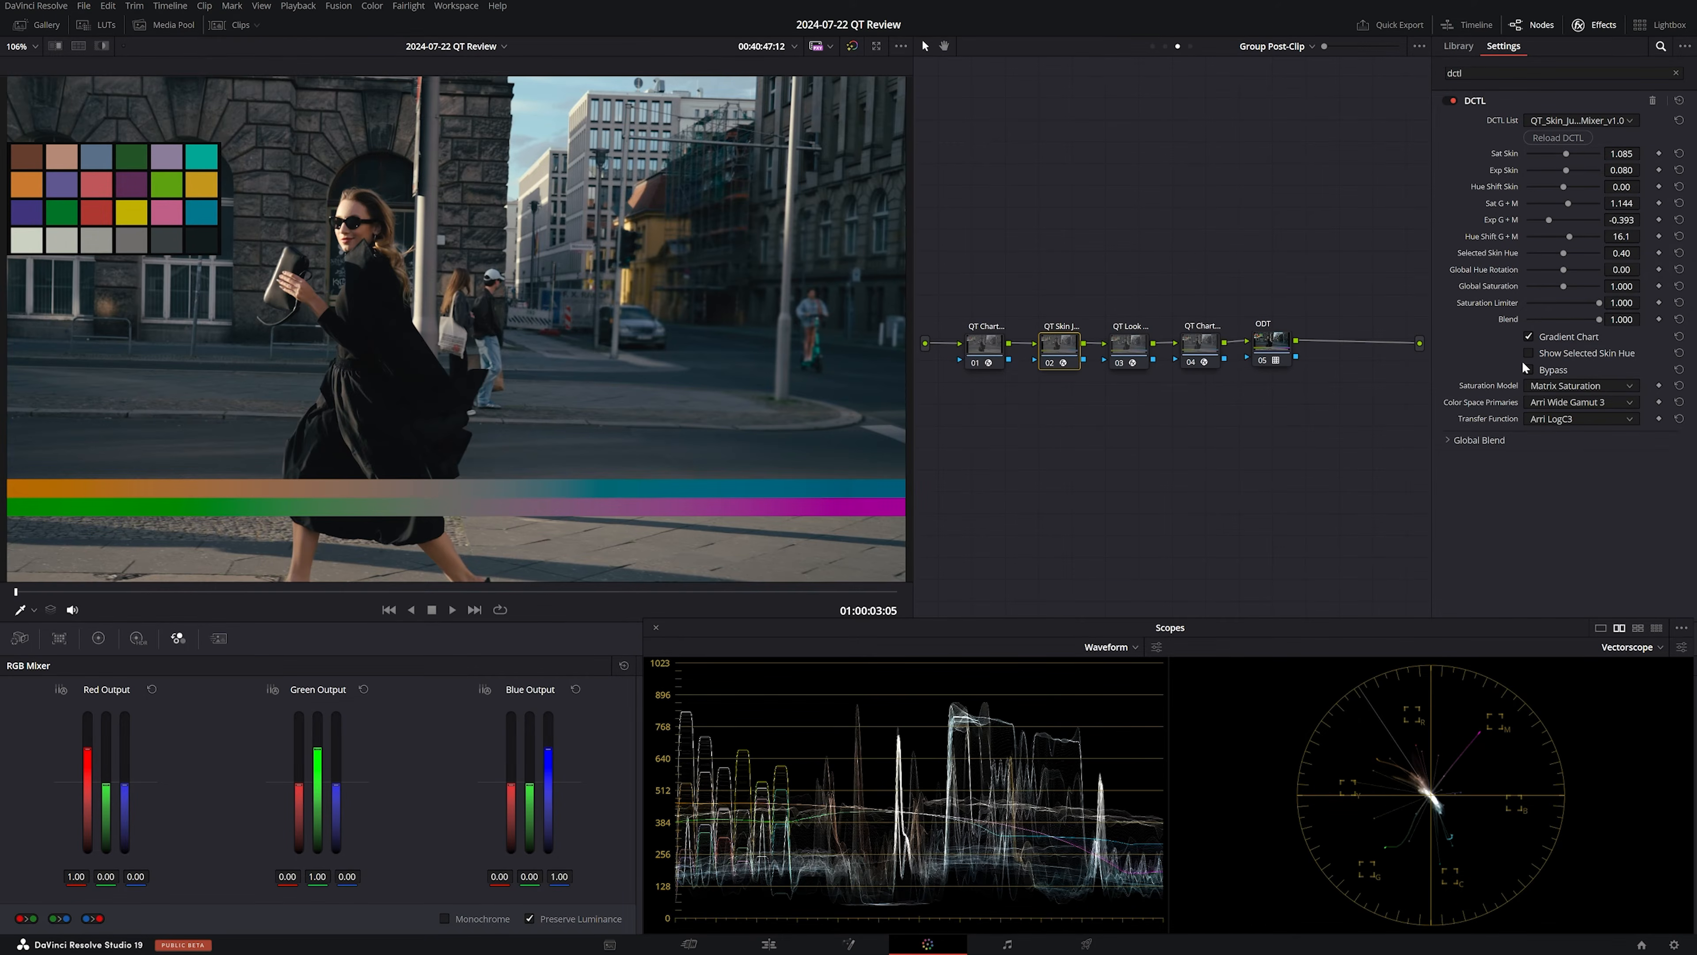
pyautogui.press('Down')
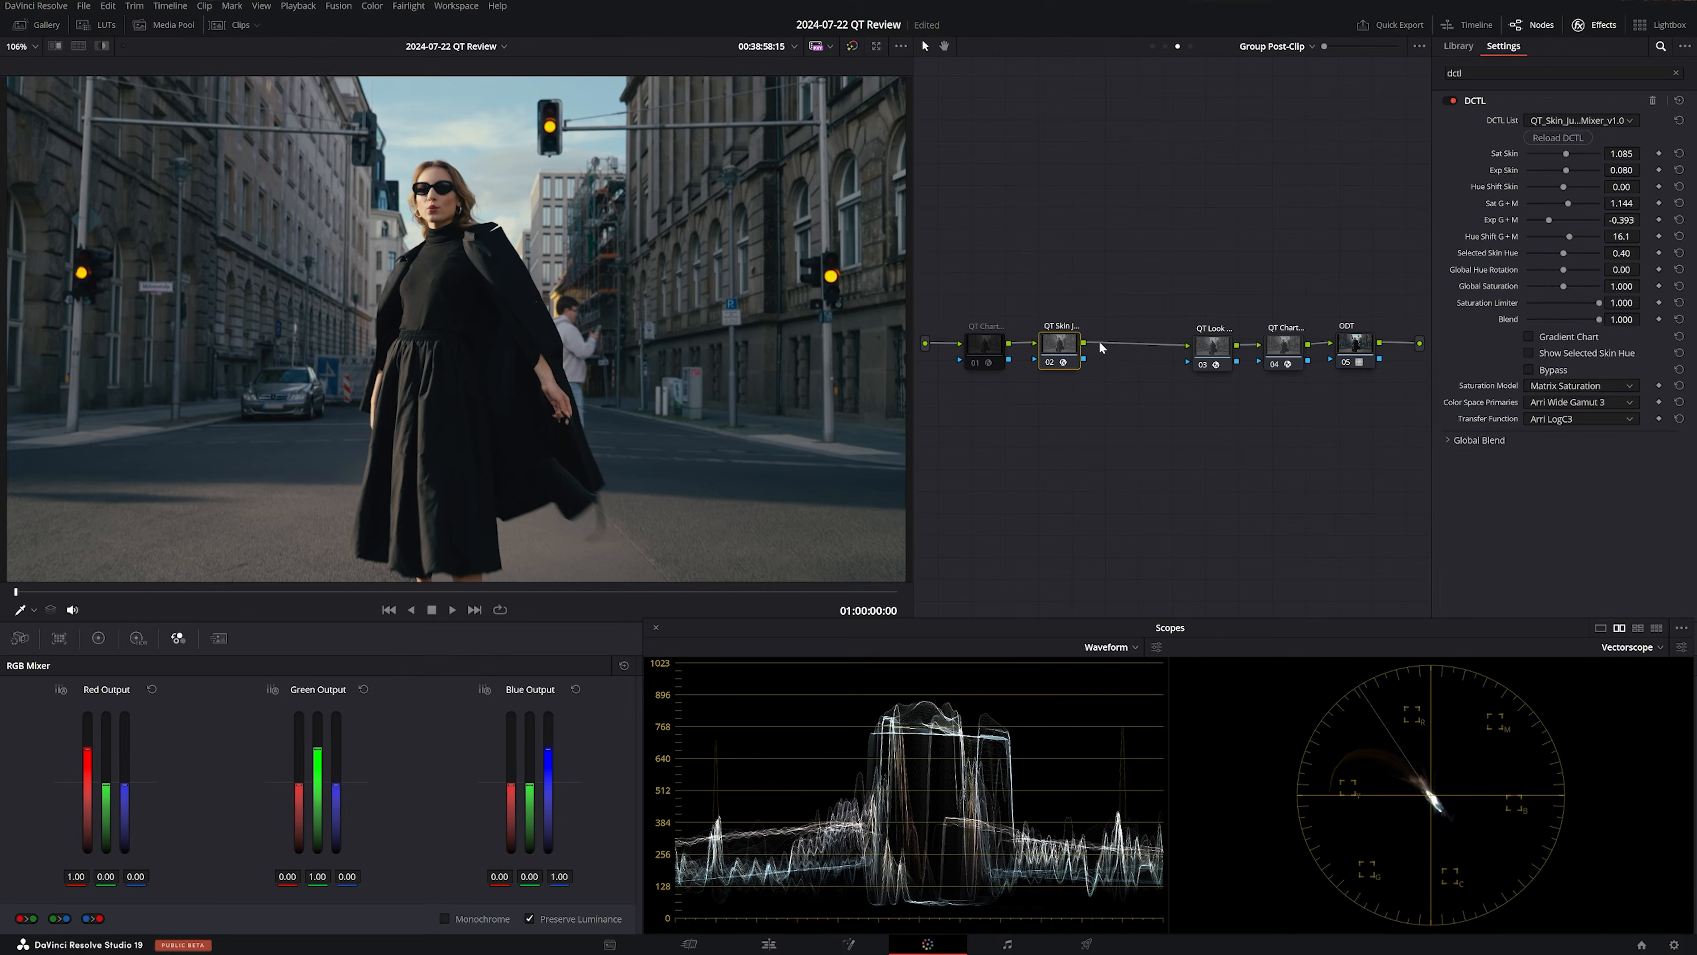
# Insert a QT Sat Control node after the skin node and load the QT_Sat_Control_v1.0 DCTL on it
pyautogui.write('QT Sat C...')
pyautogui.moveTo(1494, 126); pyautogui.dragTo(1126, 346)
pyautogui.click(1541, 124)
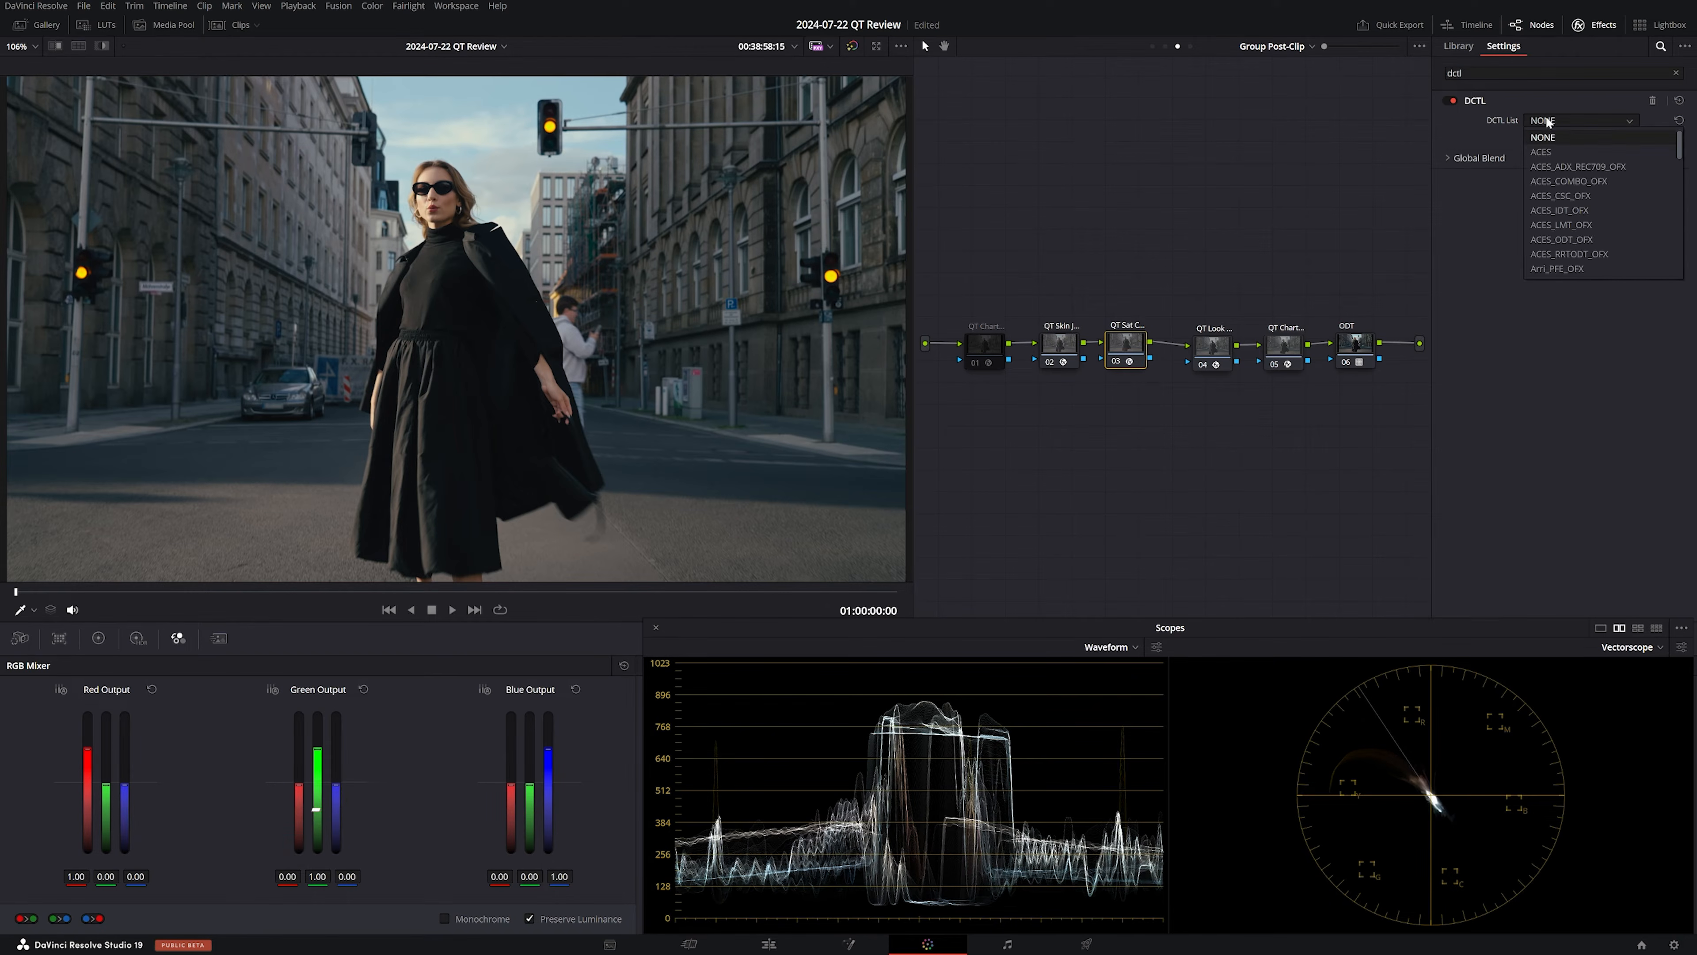
pyautogui.click(1557, 235)
# Set the saturation DCTL's colour space primaries to Arri Wide Gamut 3 and its transfer function to Arri LogC3
pyautogui.click(1562, 334)
pyautogui.click(1569, 381)
pyautogui.click(1567, 353)
pyautogui.click(1571, 408)
# Display the primaries colour wheels and the Sat Vs Sat curve for reference, and view the DCTL's Saturation Model options
pyautogui.hotkey('ctrl', 'shift', 'w')
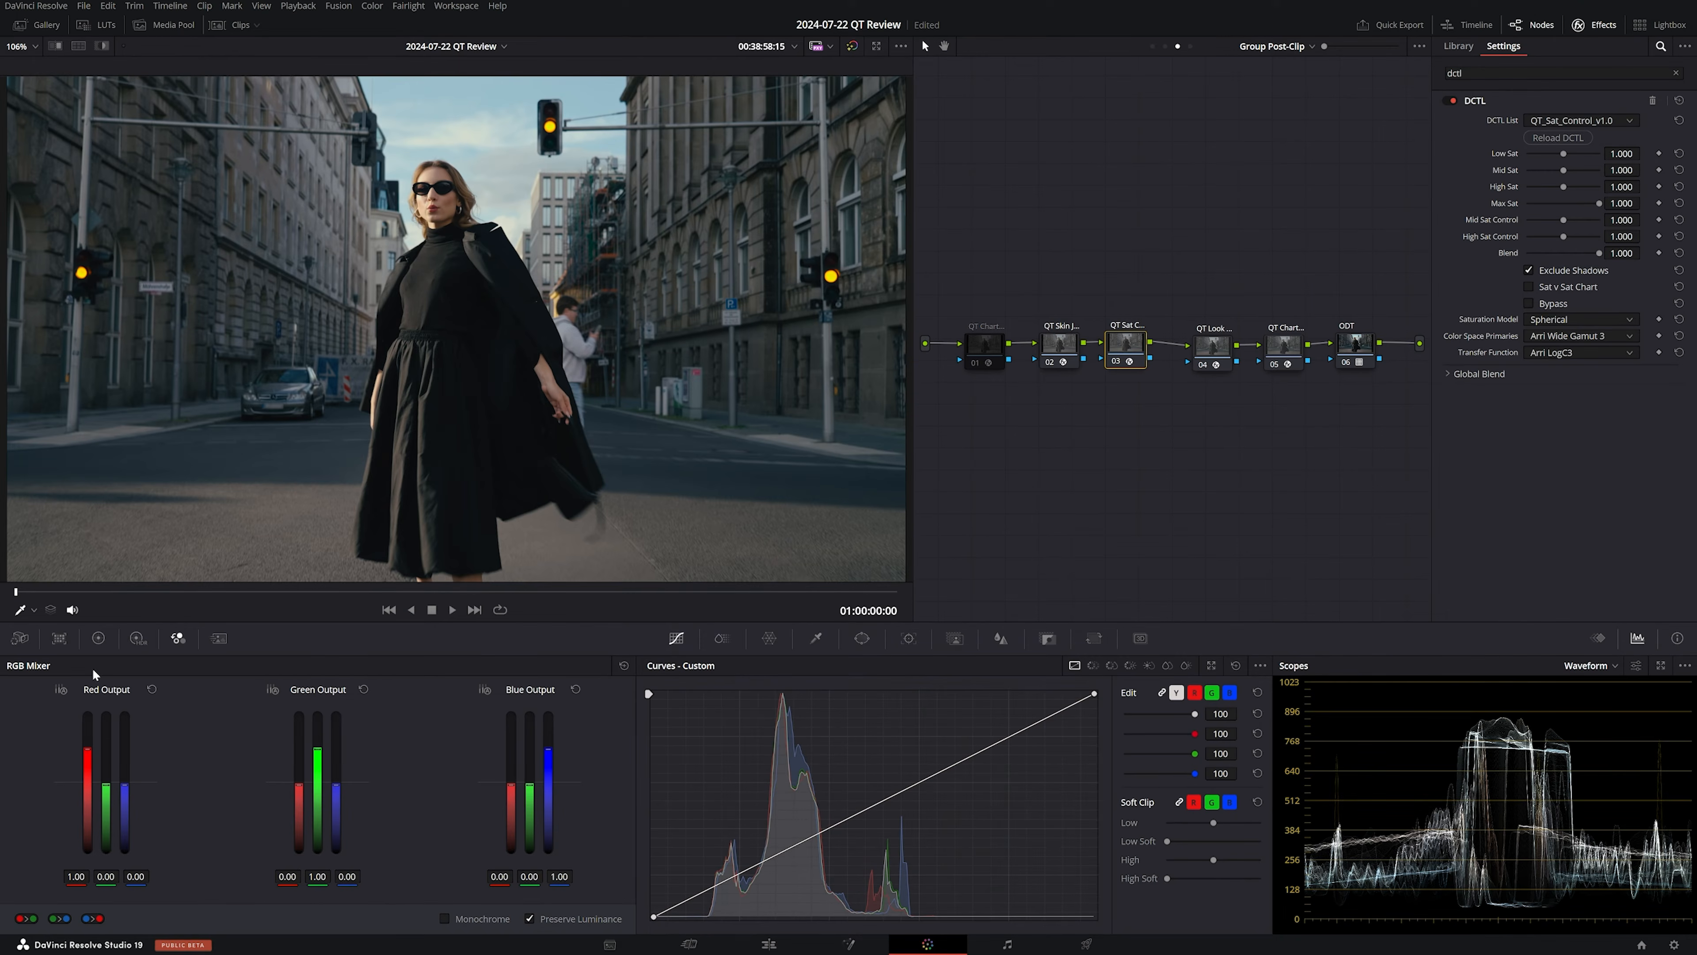
pyautogui.click(98, 638)
pyautogui.click(1167, 665)
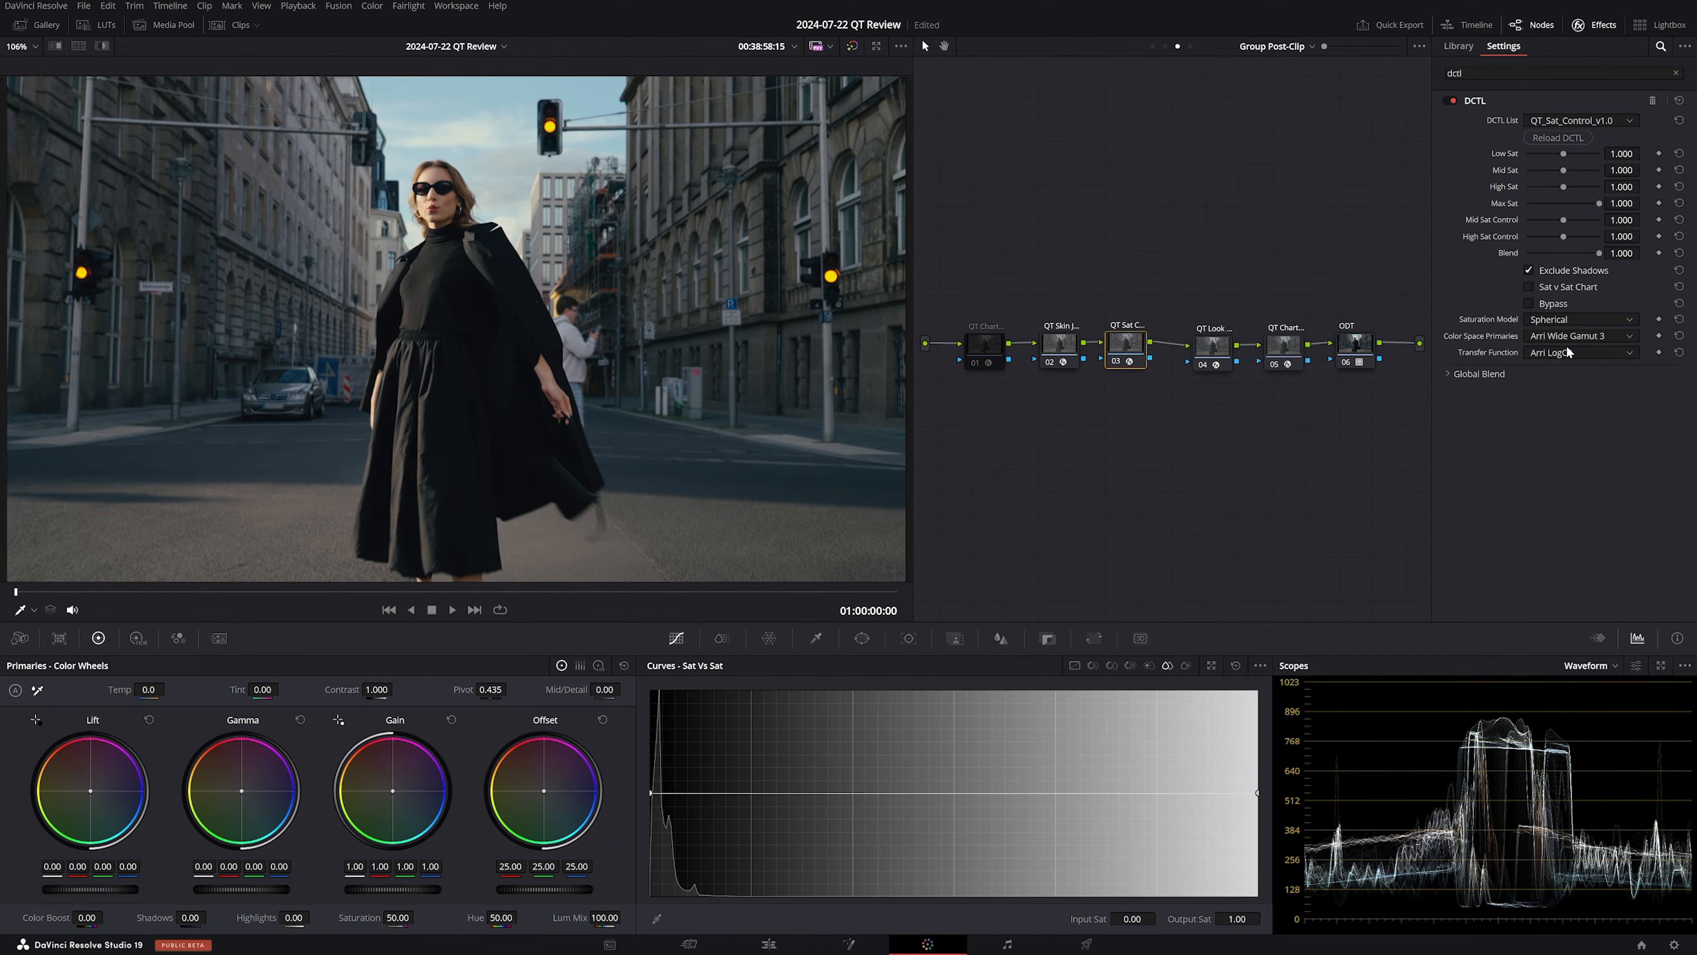
pyautogui.click(1559, 319)
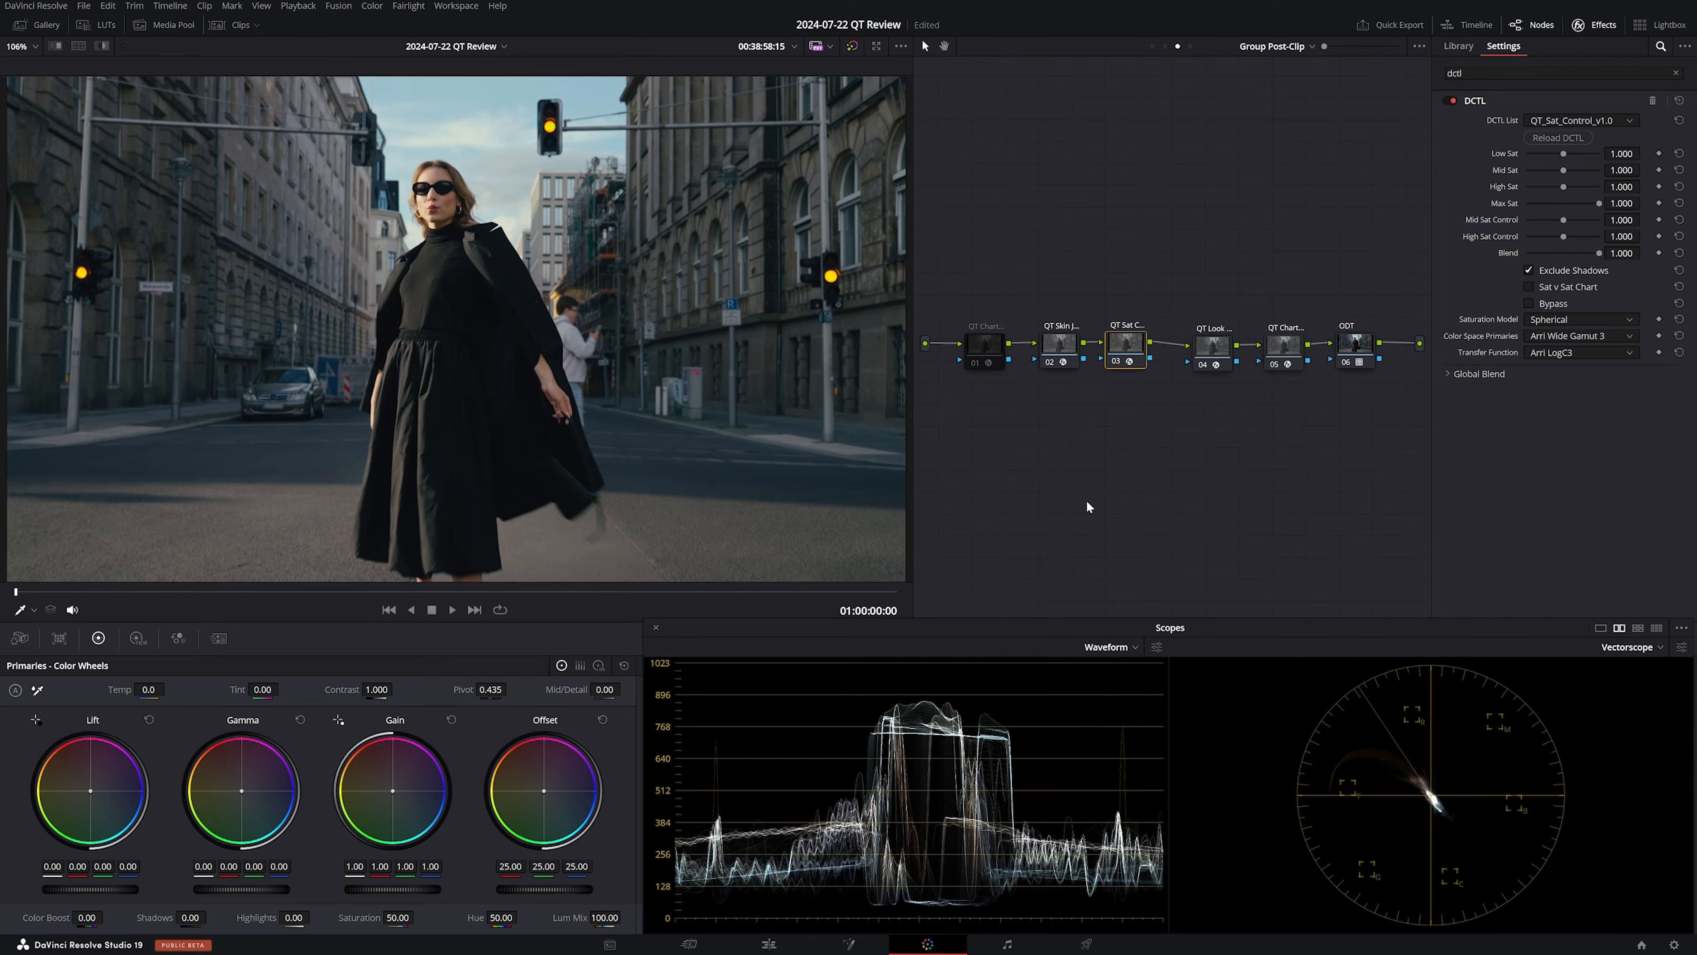
# On the clip's last frame, set Mid Sat to 1.180 and High Sat to 0.782, comparing with the node off and on
pyautogui.press('space')
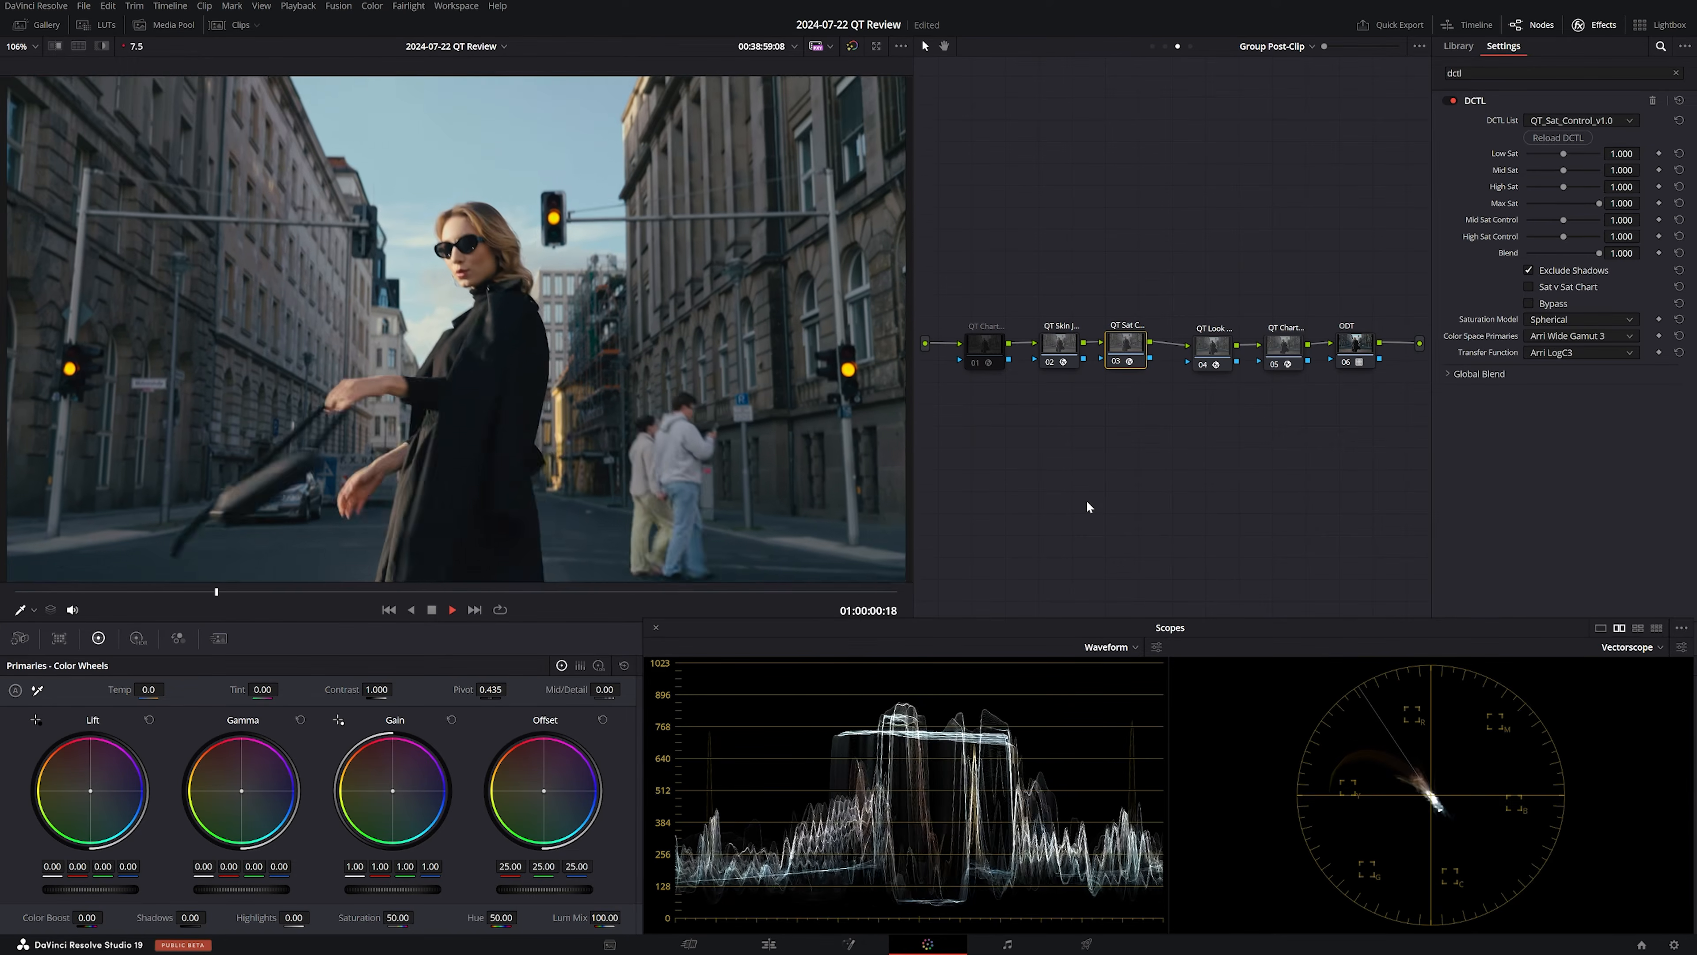
pyautogui.press('space')
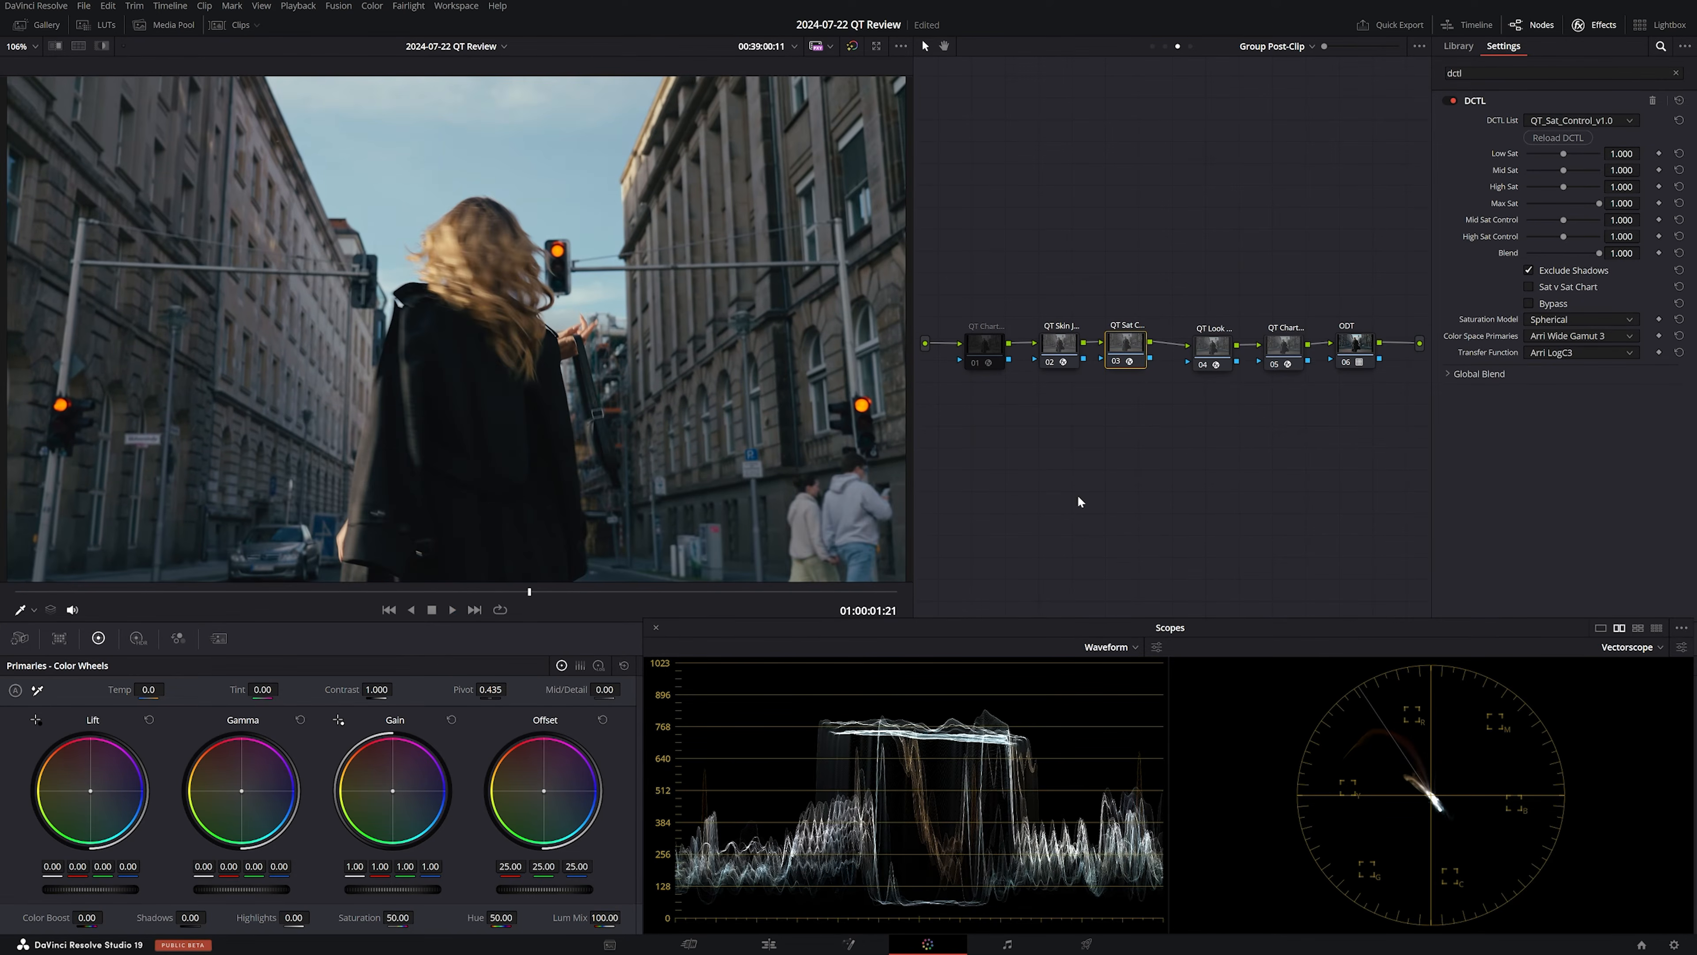
pyautogui.click(893, 591)
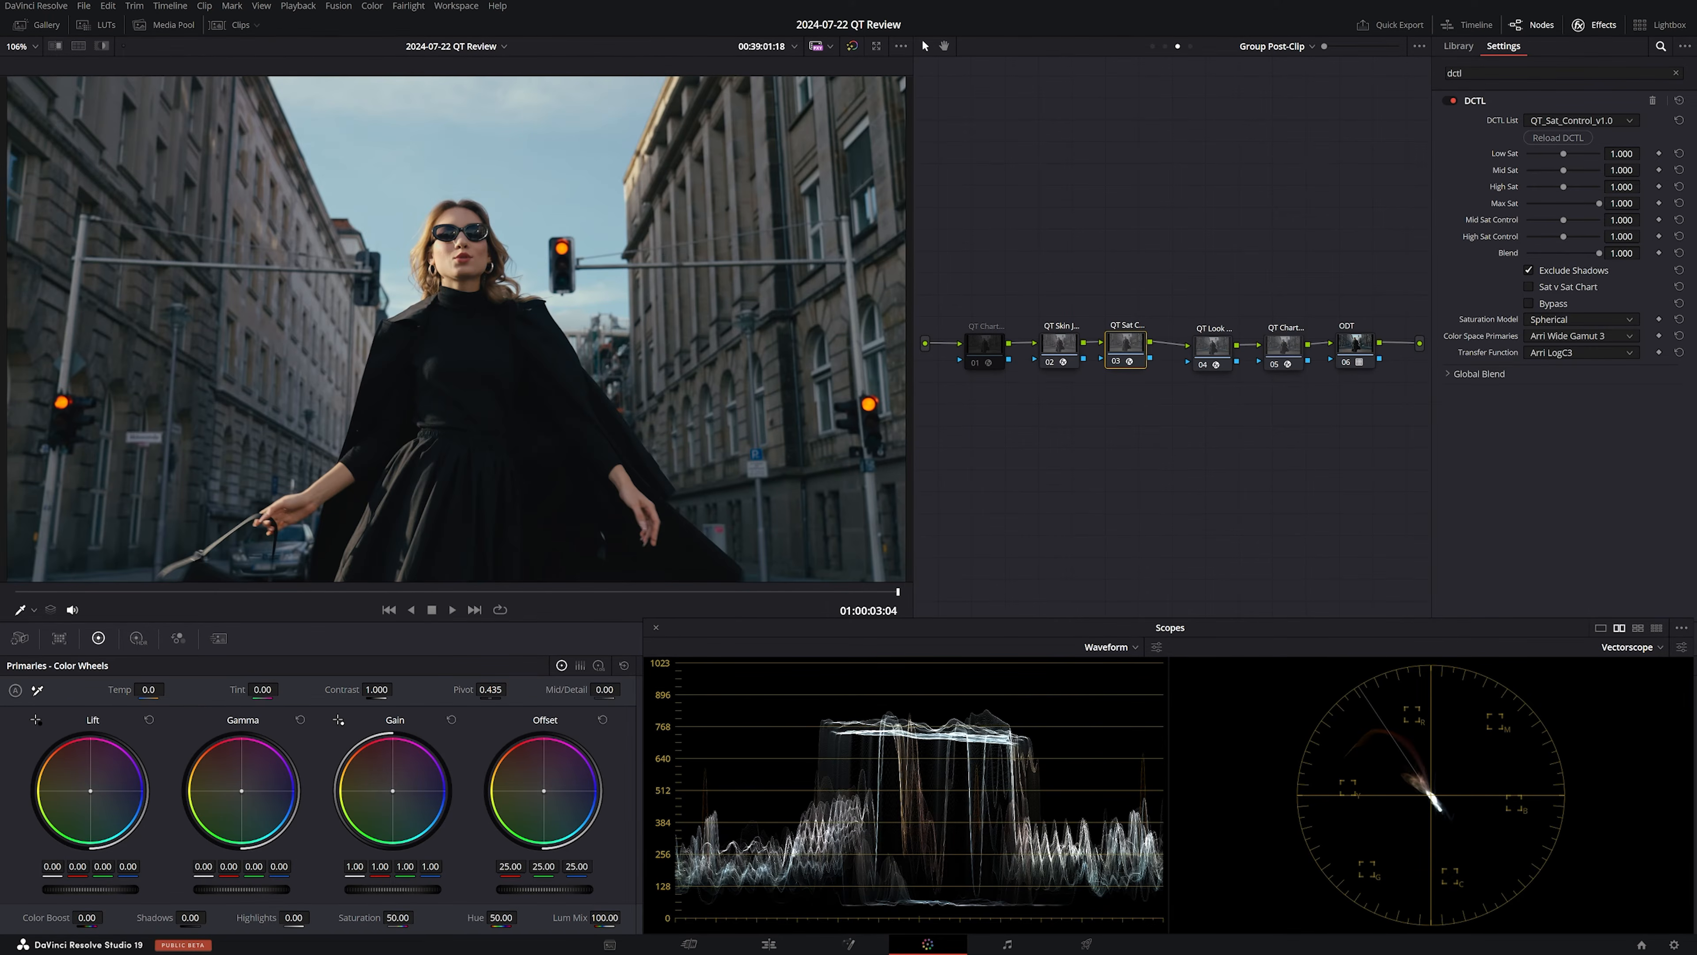
pyautogui.moveTo(1564, 187); pyautogui.dragTo(1559, 187)
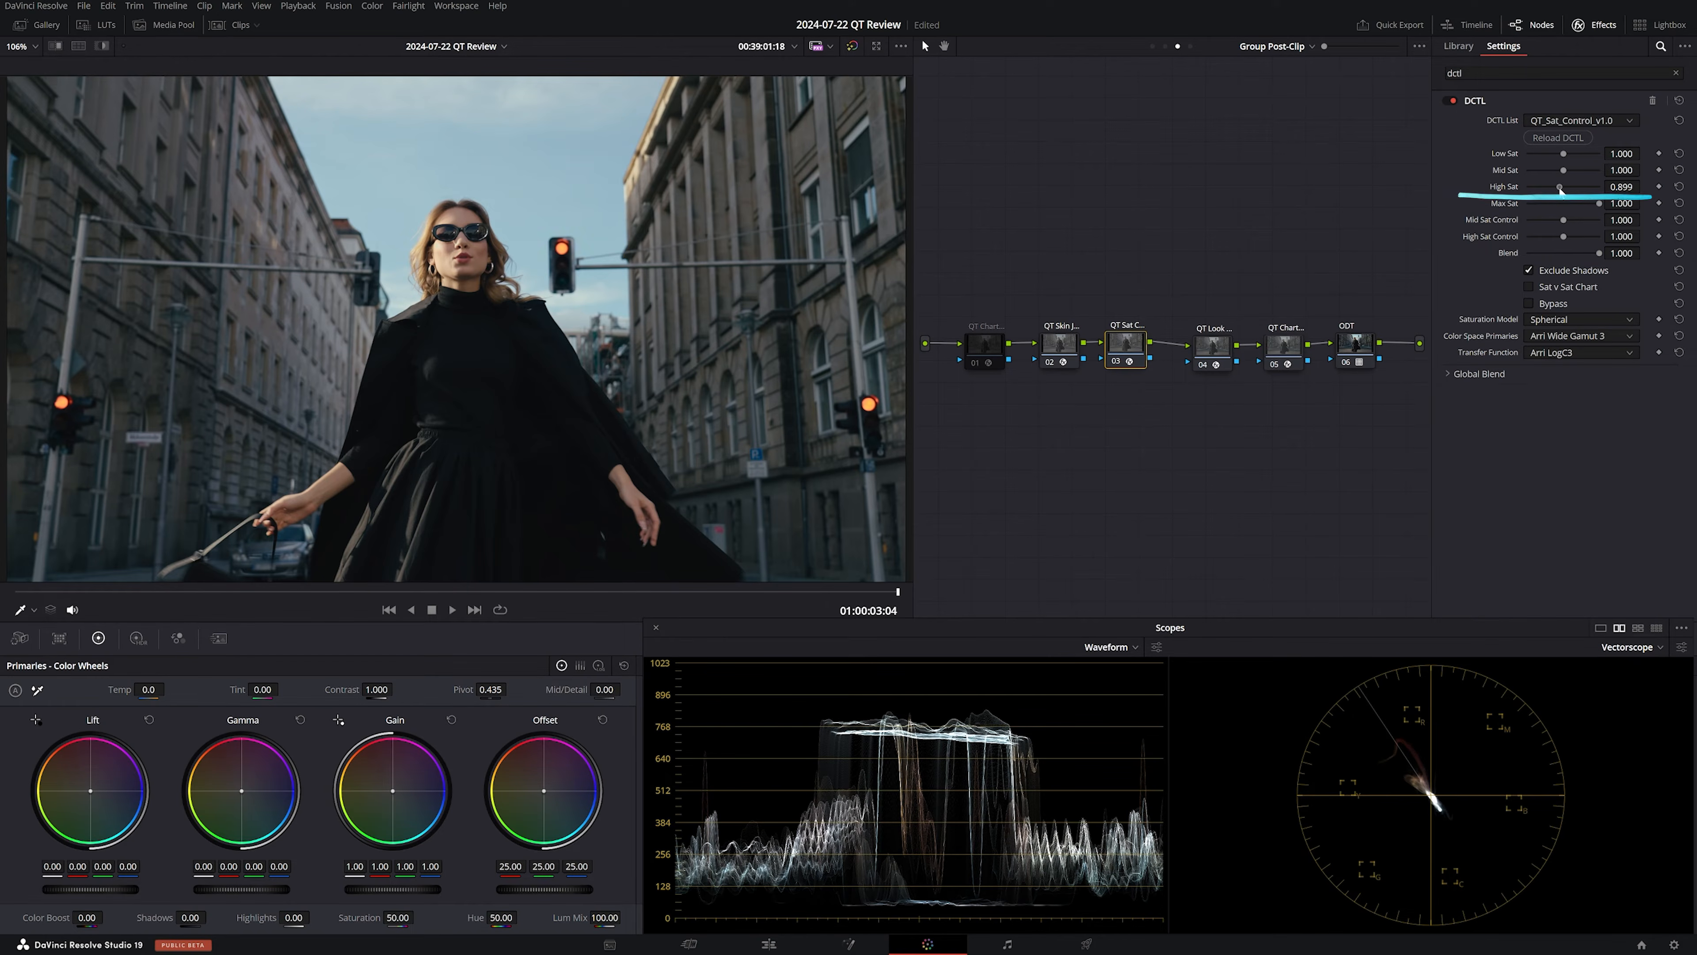
pyautogui.hotkey('ctrl', 'd')
pyautogui.hotkey('ctrl', 'd')
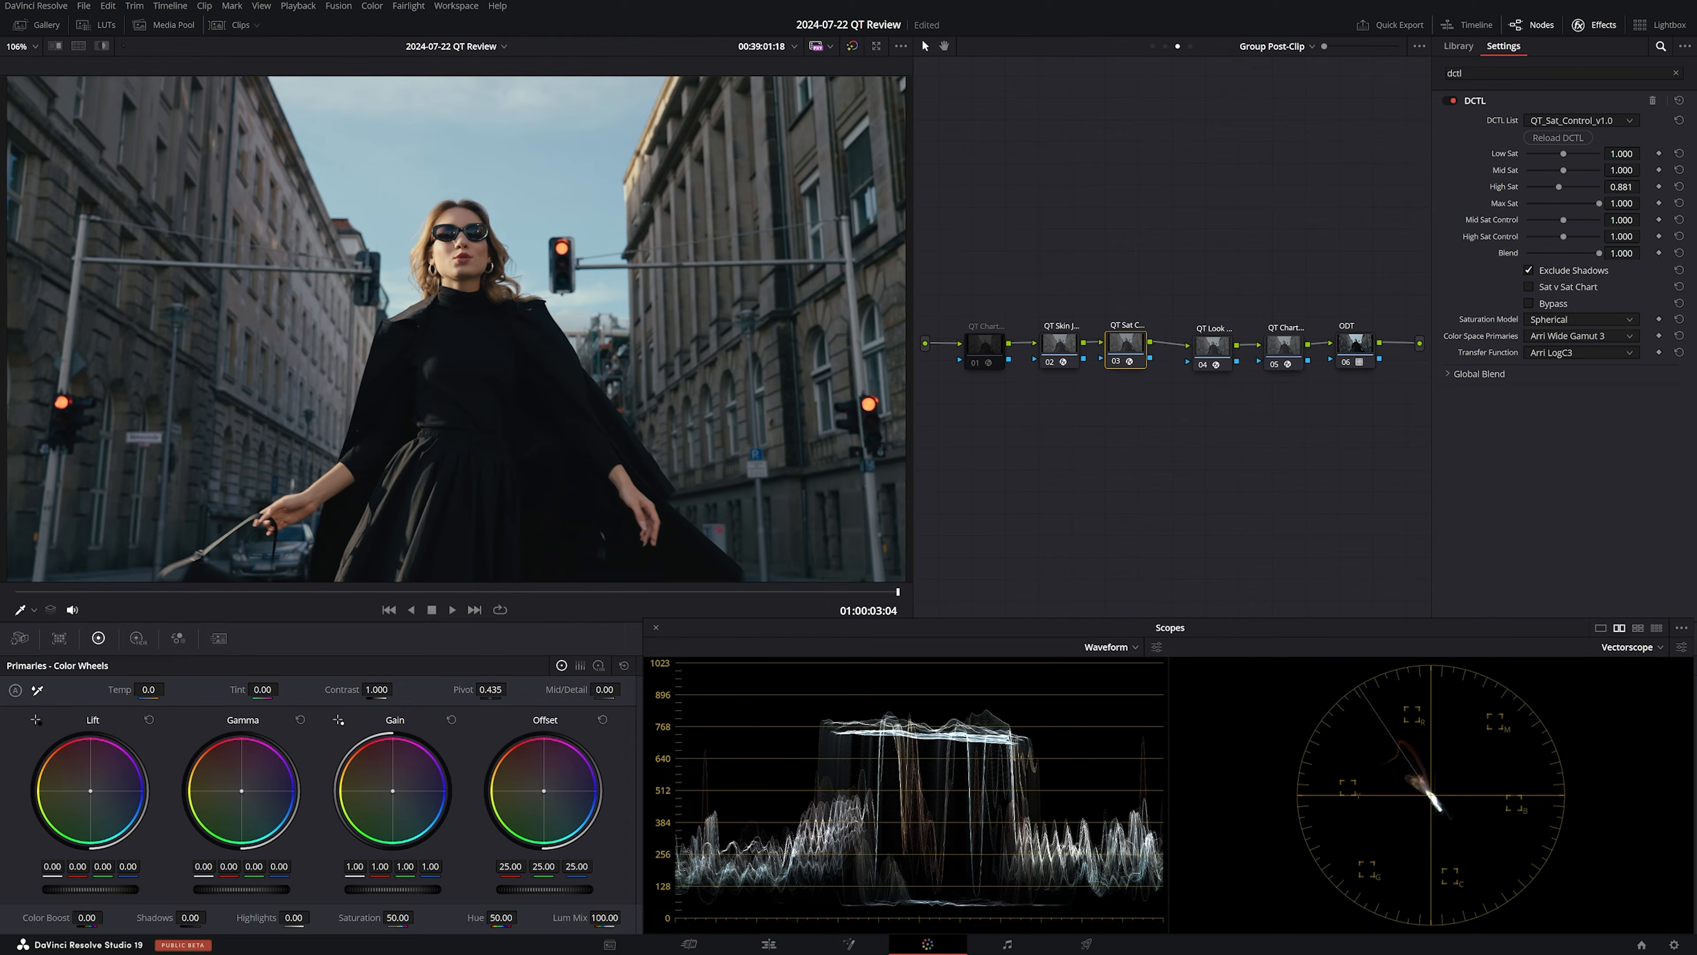
pyautogui.moveTo(1622, 171); pyautogui.dragTo(1646, 172)
pyautogui.moveTo(1622, 187); pyautogui.dragTo(1607, 187)
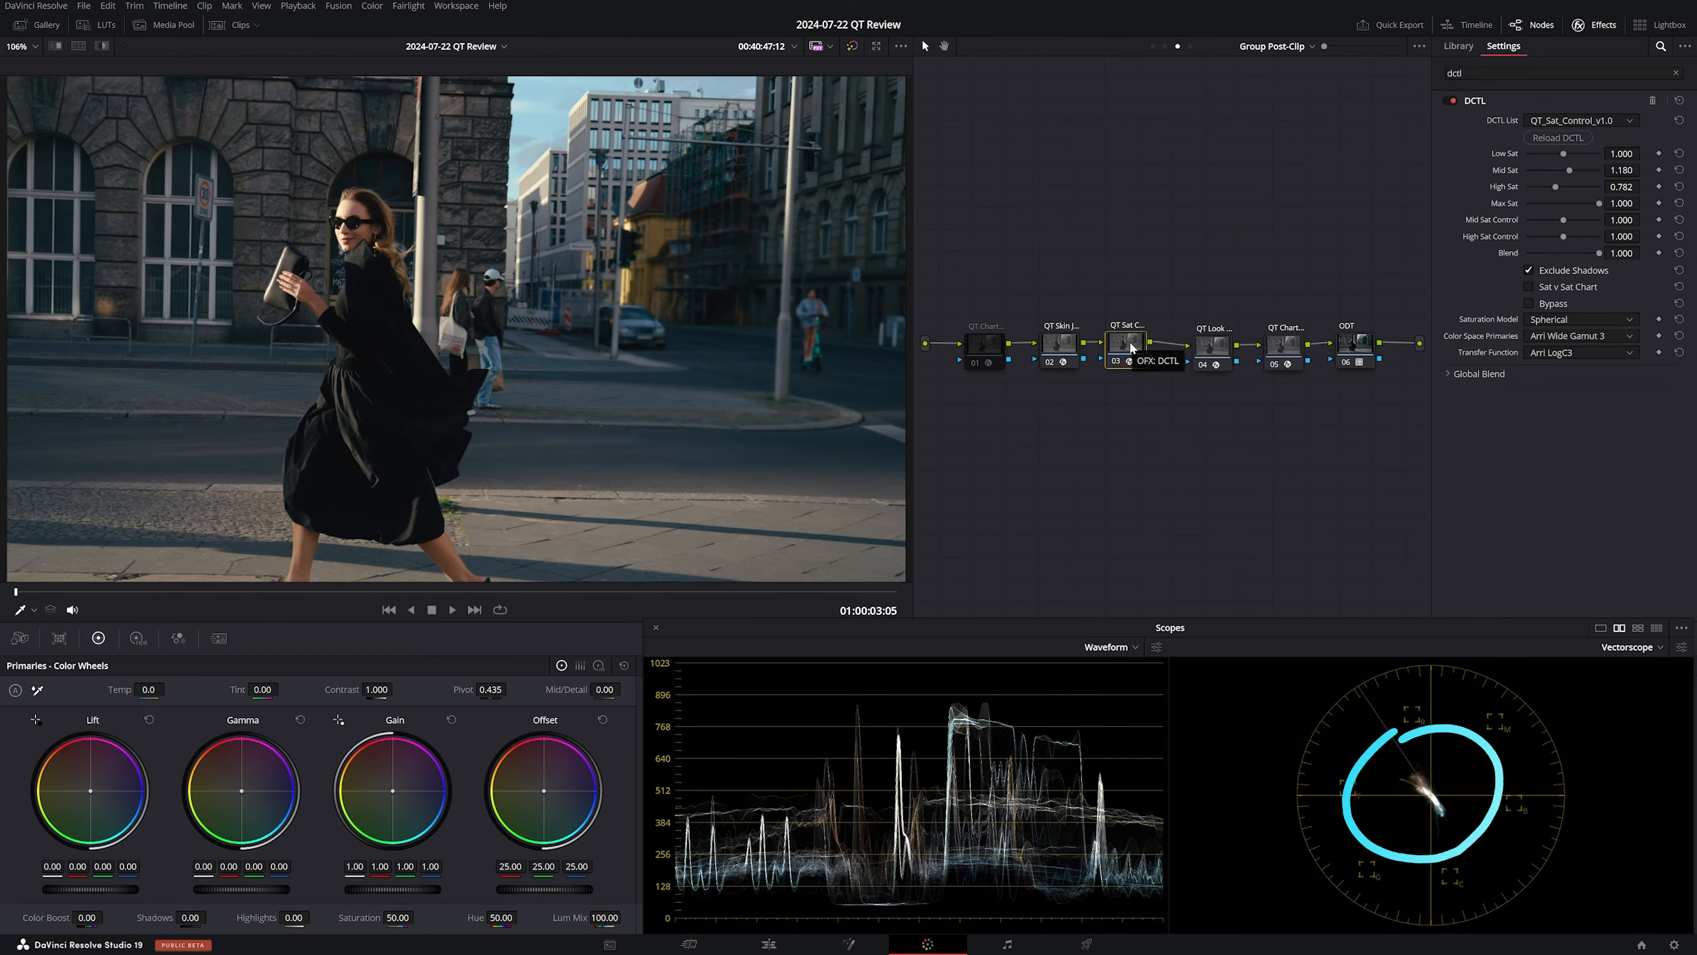
# Compare several street shots with the QT Sat Control node disabled and enabled
pyautogui.hotkey('ctrl', 'd')
pyautogui.hotkey('ctrl', 'd')
pyautogui.hotkey('ctrl', 'd')
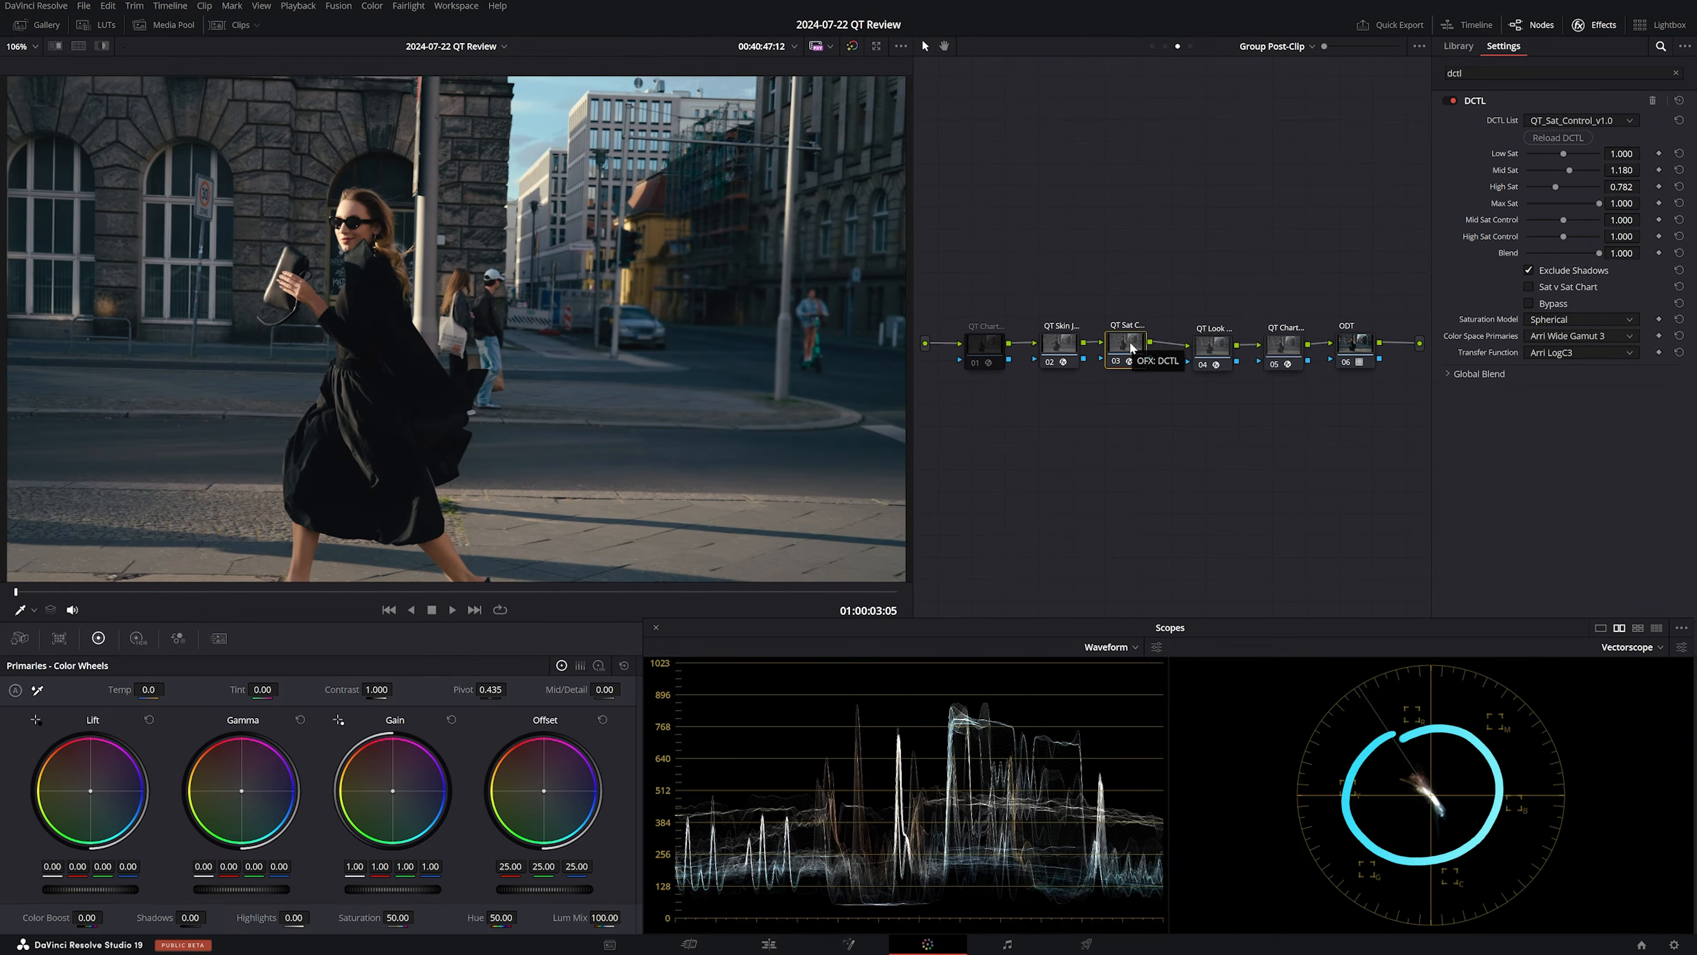
pyautogui.hotkey('ctrl', 'd')
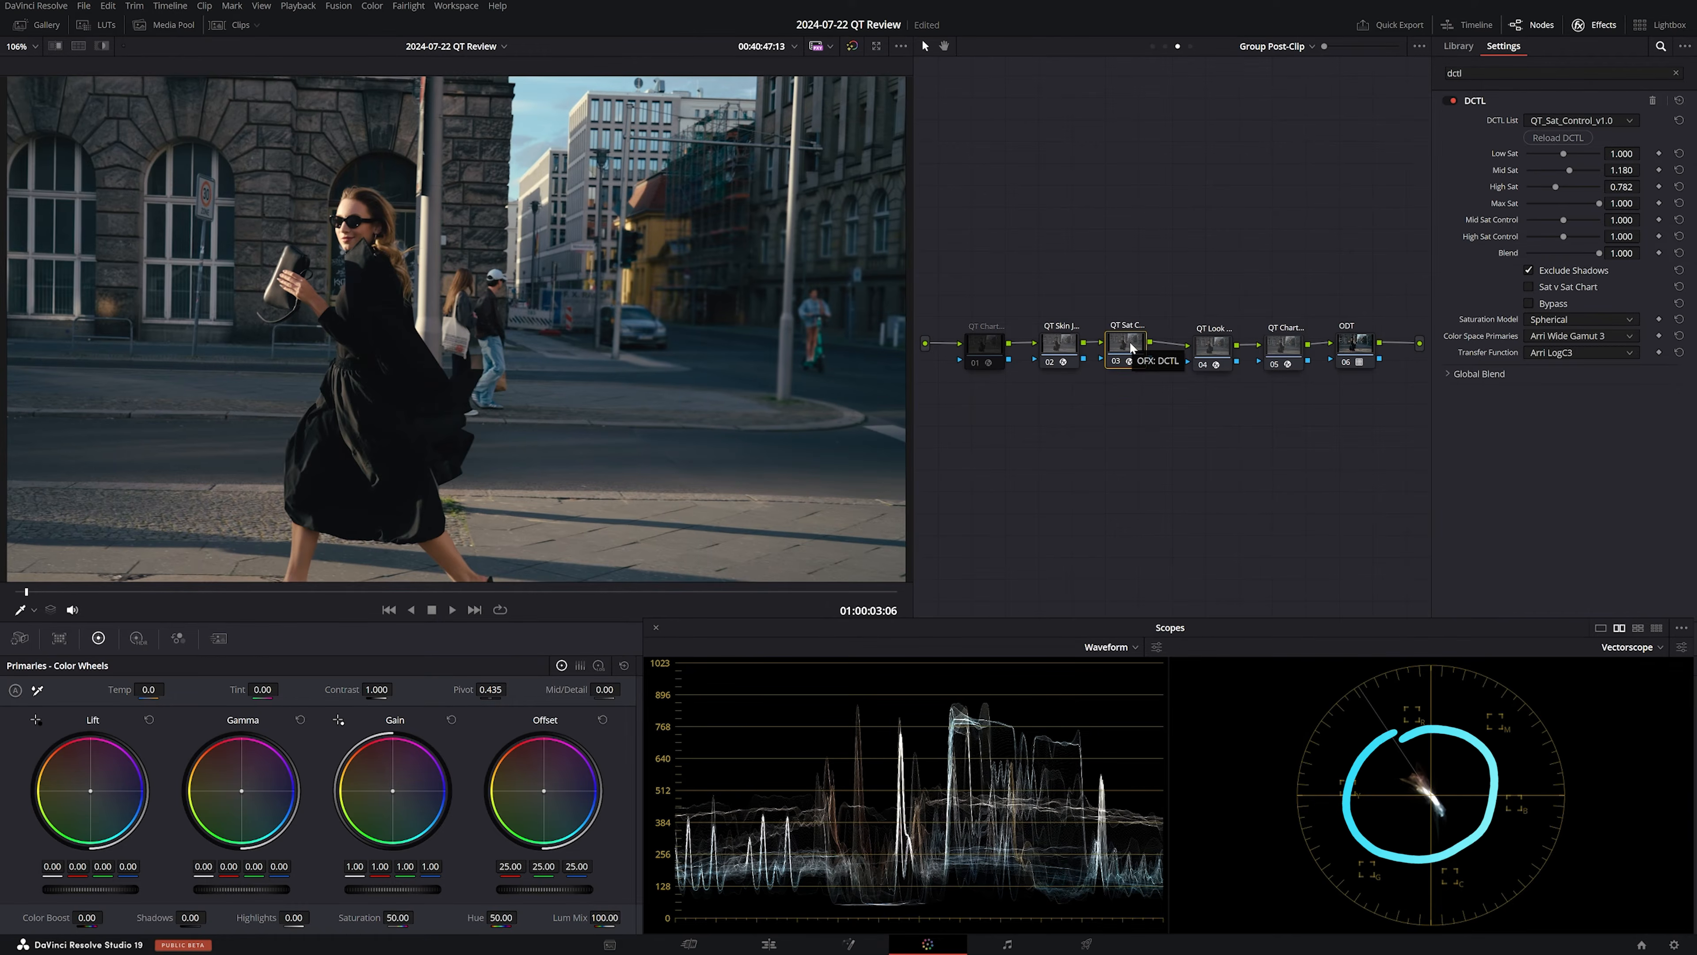
pyautogui.hotkey('ctrl', 'd')
pyautogui.hotkey('ctrl', 'd')
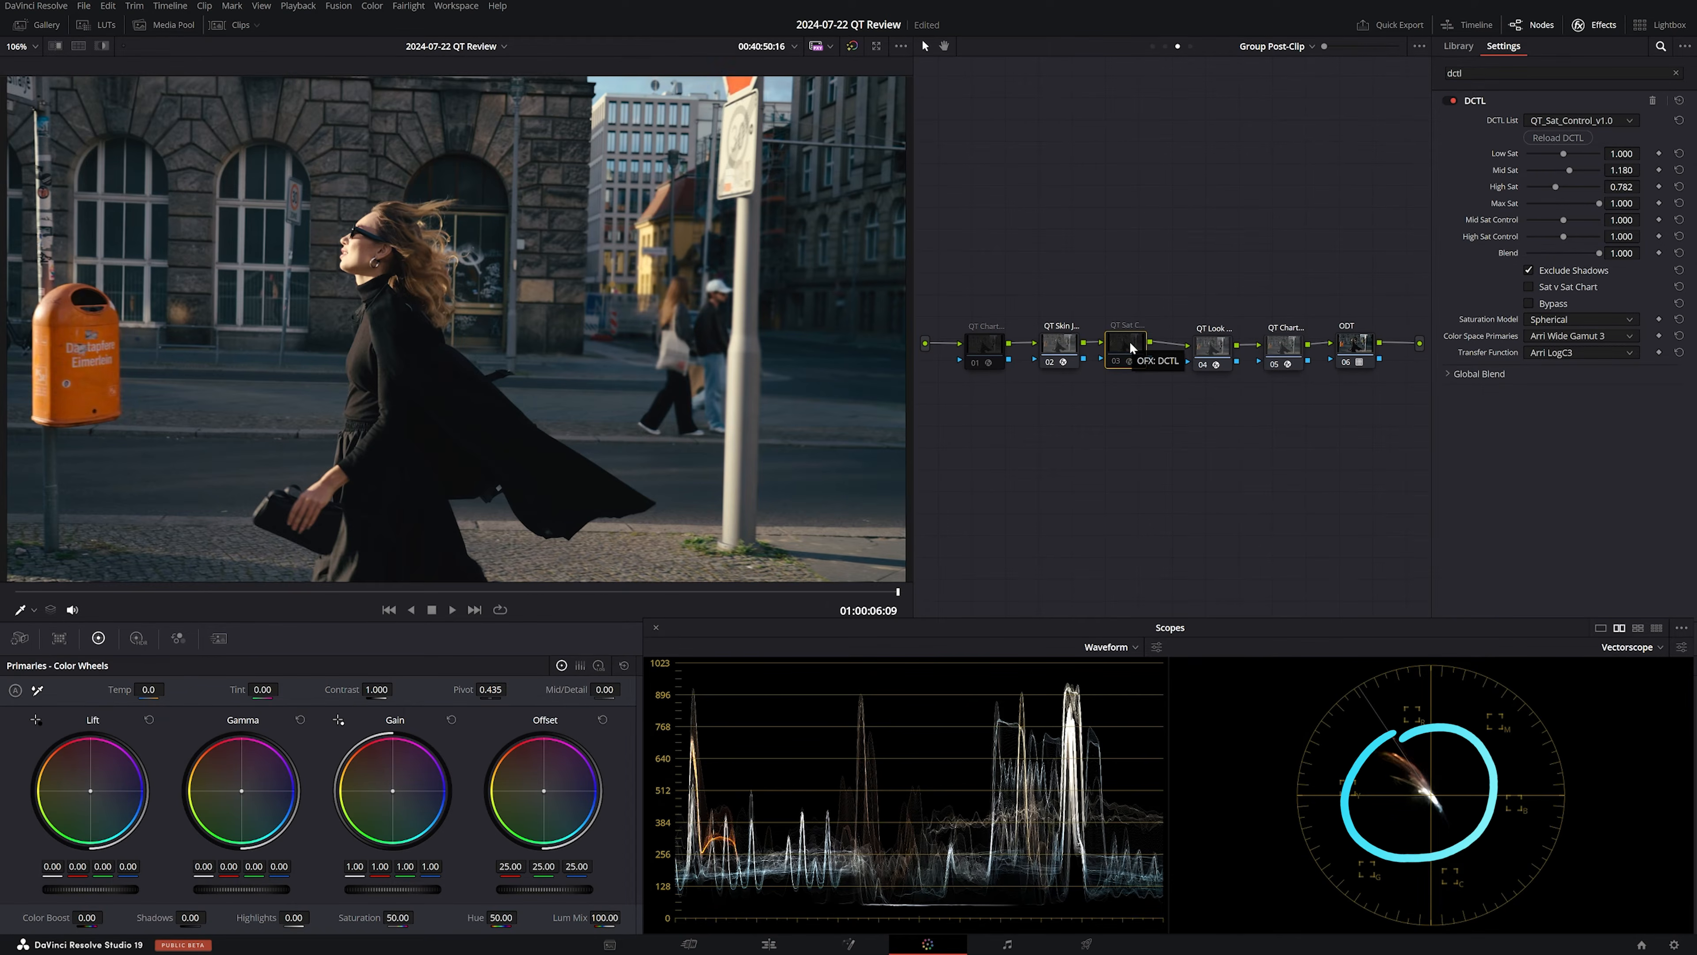
pyautogui.hotkey('ctrl', 'd')
pyautogui.hotkey('ctrl', 'd')
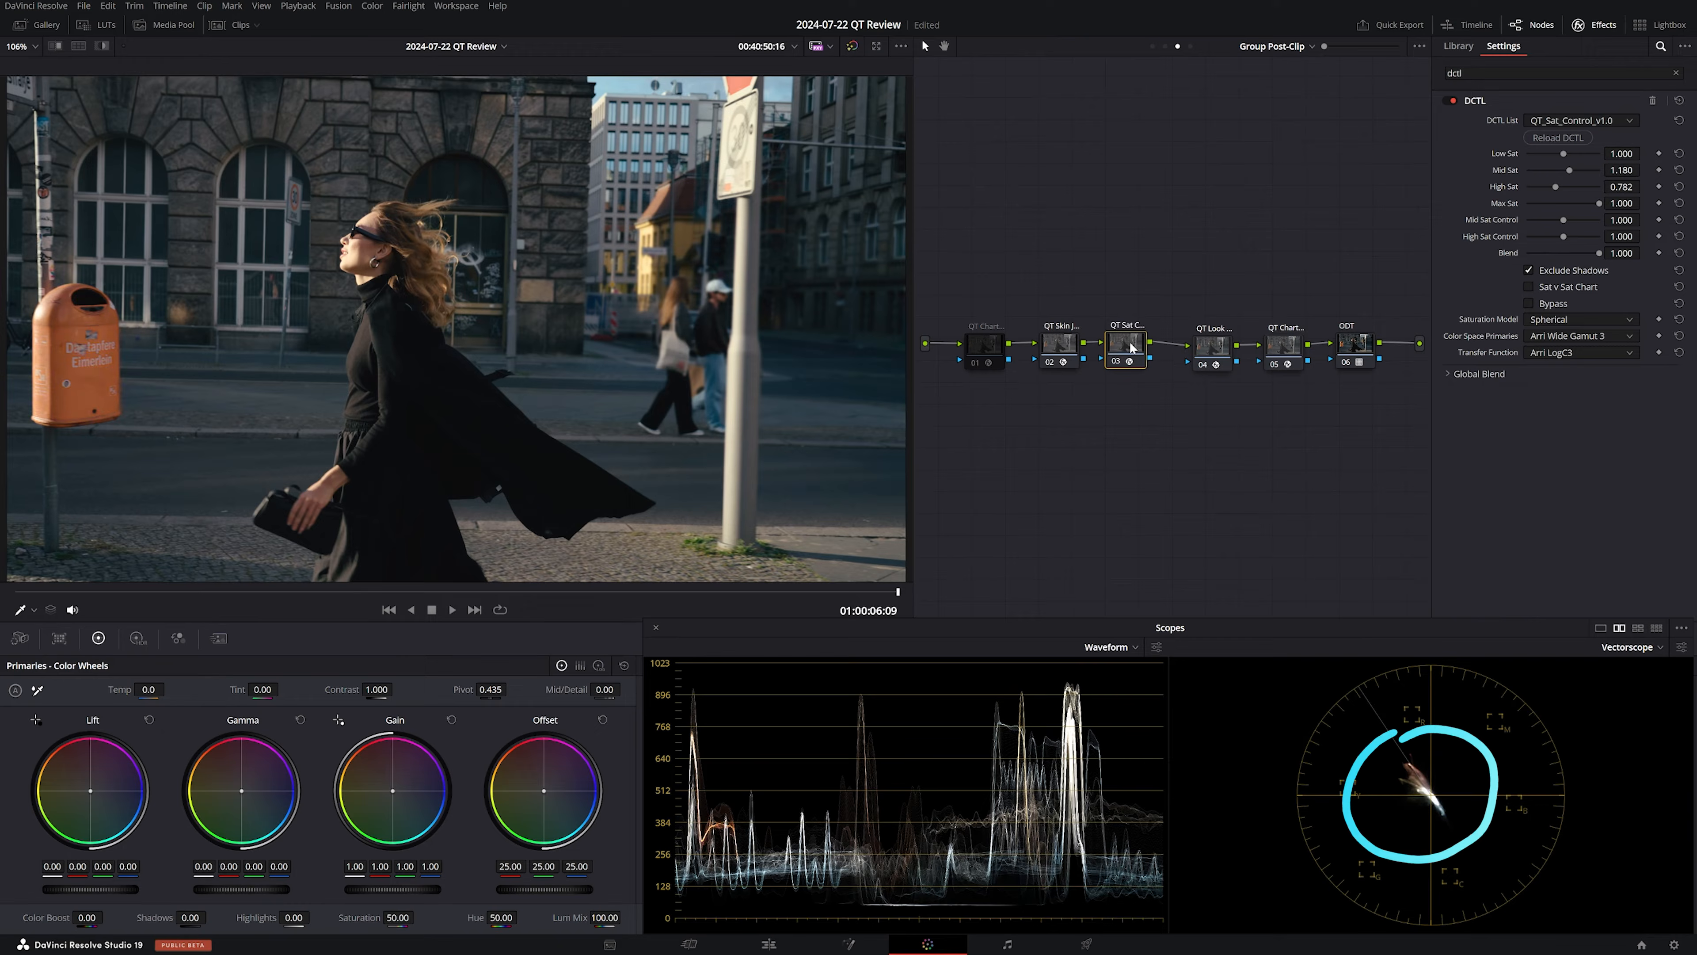
pyautogui.hotkey('ctrl', 'd')
pyautogui.hotkey('ctrl', 'd')
pyautogui.hotkey('ctrl', 'd')
pyautogui.hotkey('ctrl', 'd')
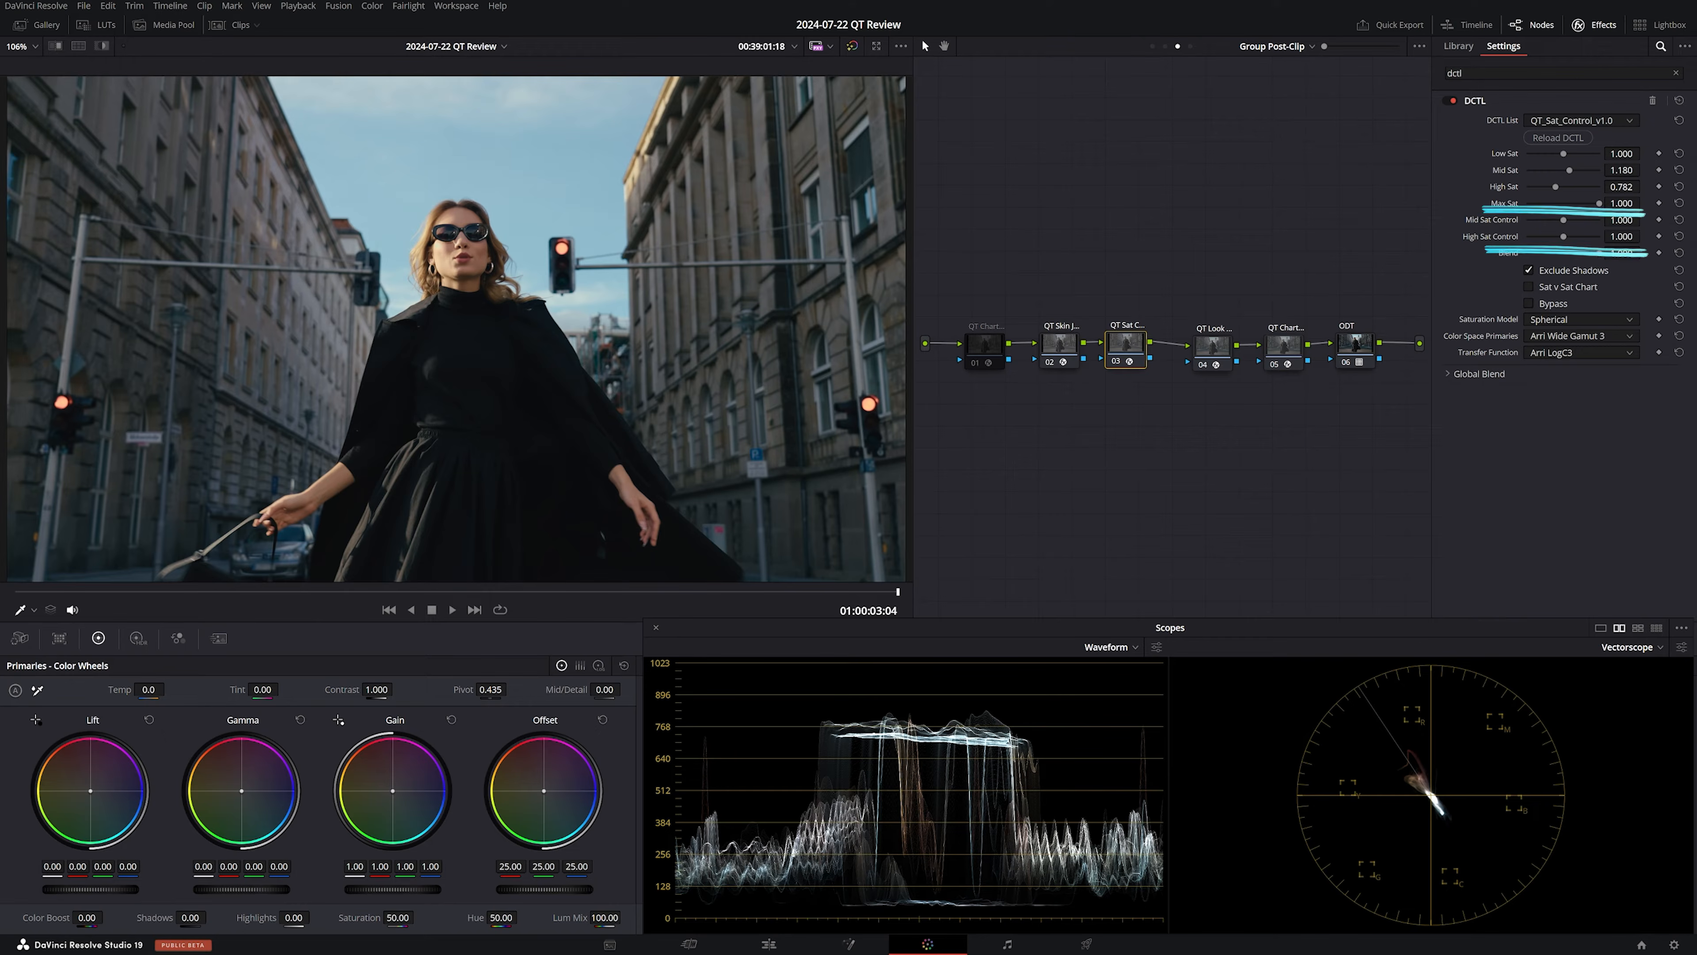
# Set Mid Sat Control to 1.321 and High Sat Control to 1.046 using the temporary Sat v Sat Chart overlay
pyautogui.click(1546, 287)
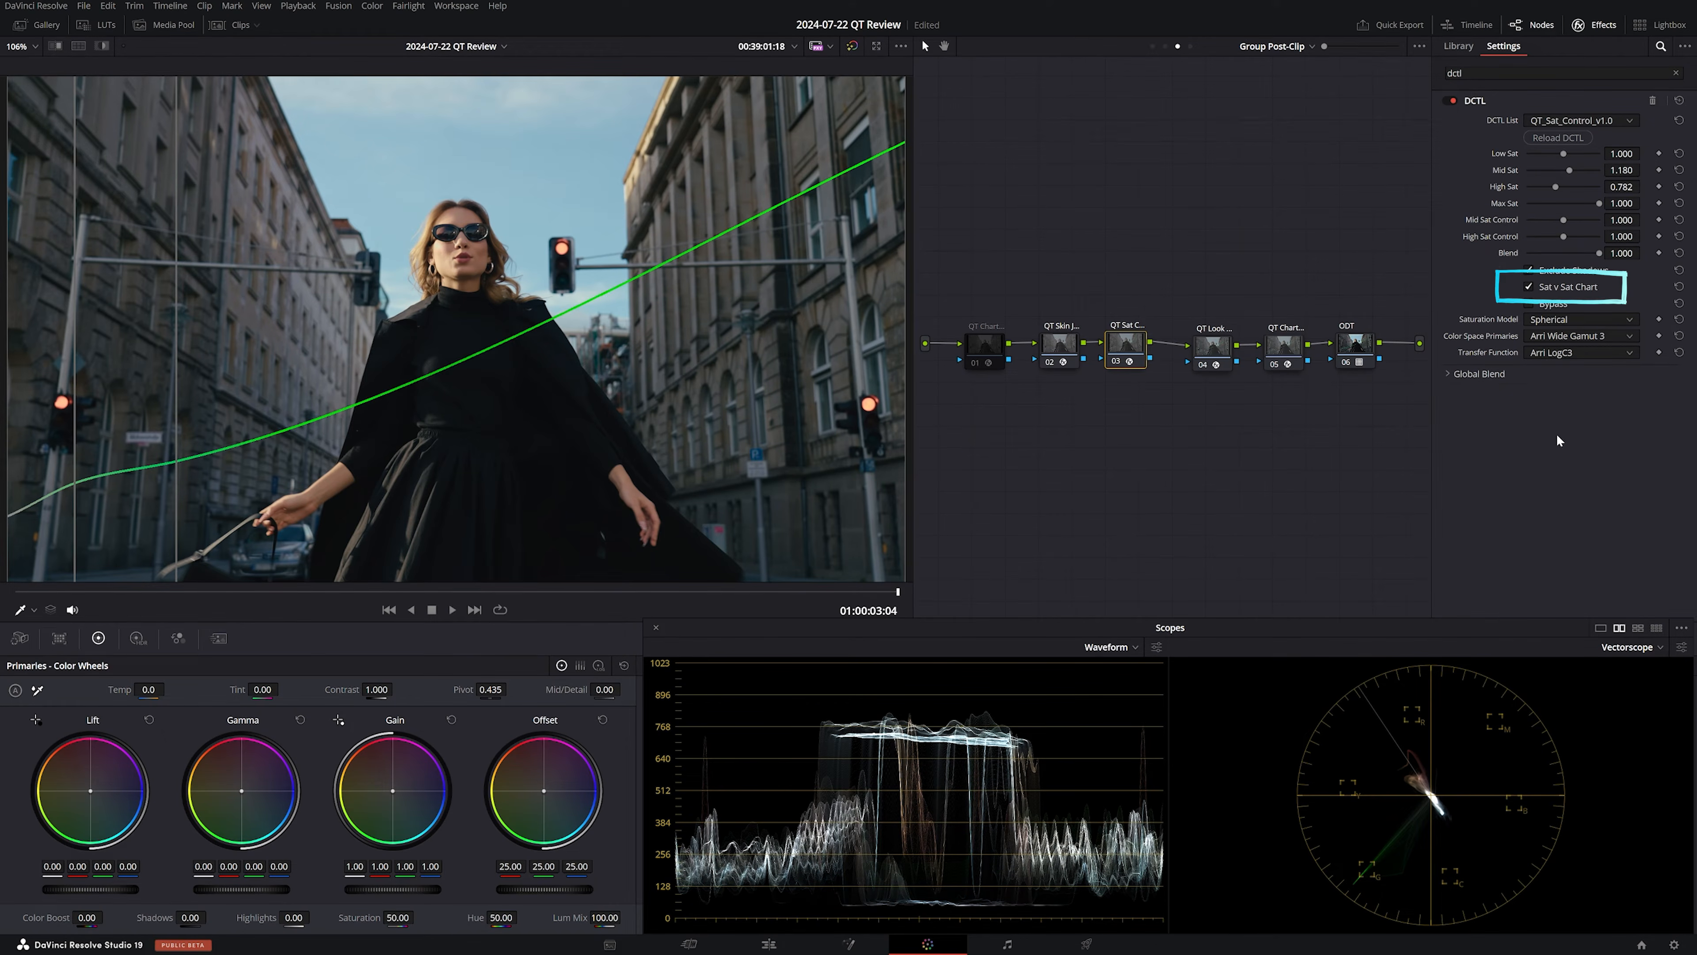
pyautogui.moveTo(1621, 219)
pyautogui.mouseDown()
pyautogui.moveTo(1643, 218)
pyautogui.moveTo(1565, 236)
pyautogui.mouseUp()
pyautogui.click(1528, 287)
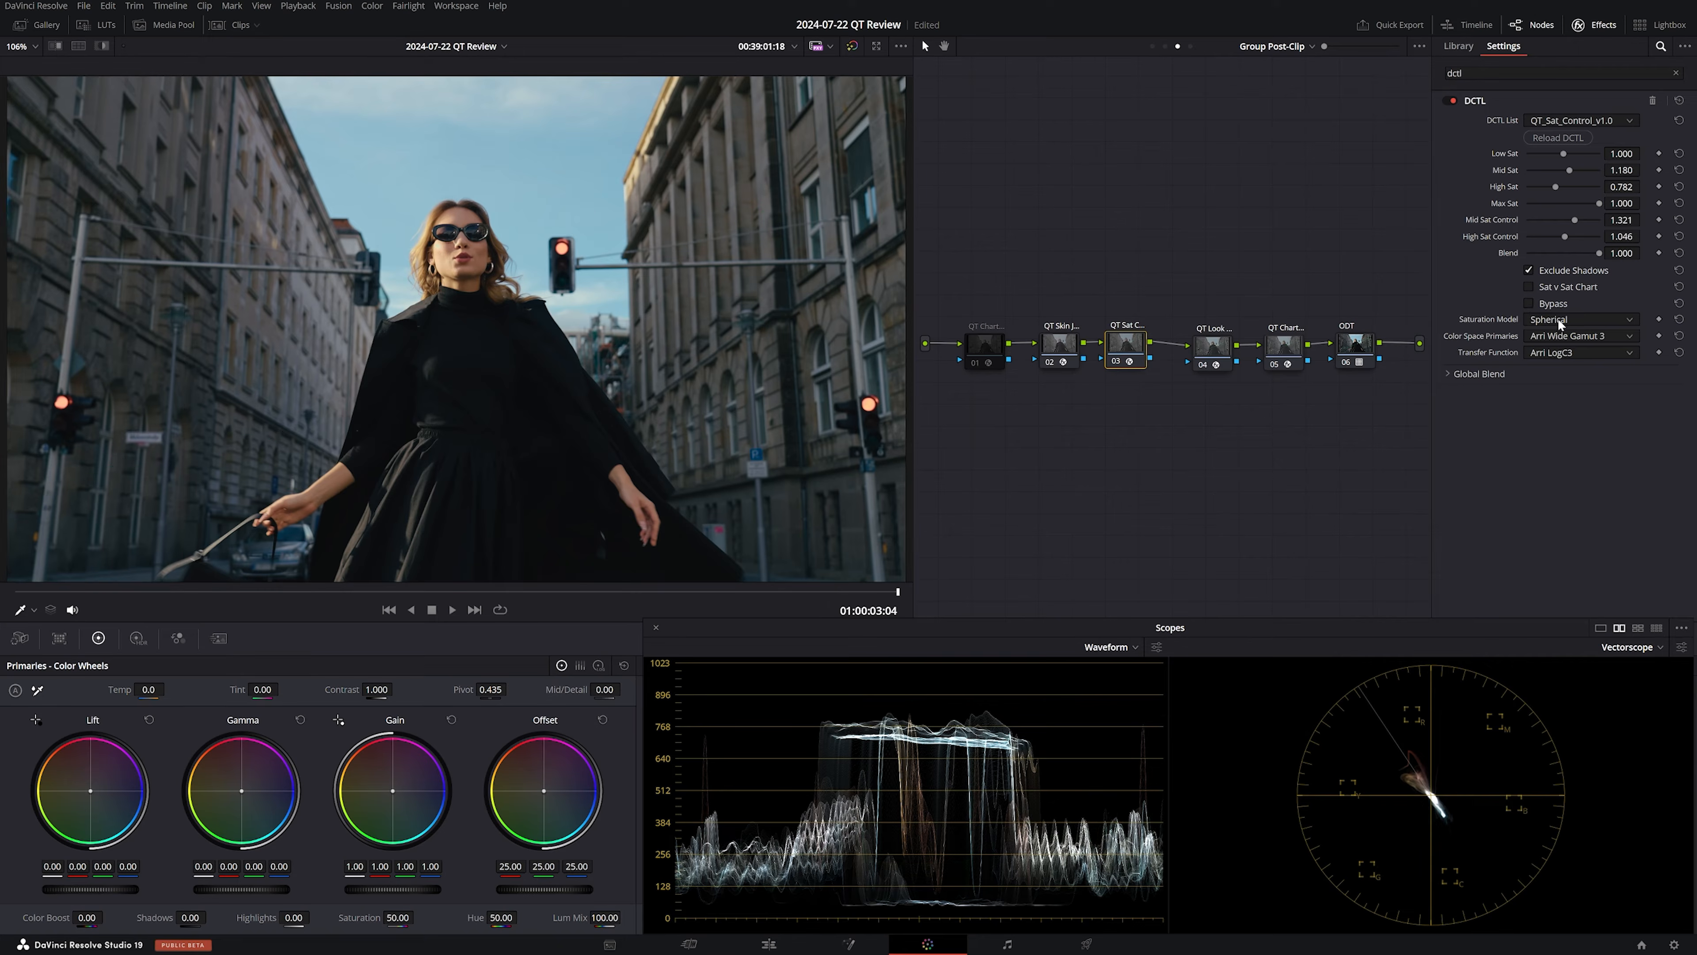
# Try the Cylindrical saturation model and switch the Saturation Model to HSV
pyautogui.click(1561, 321)
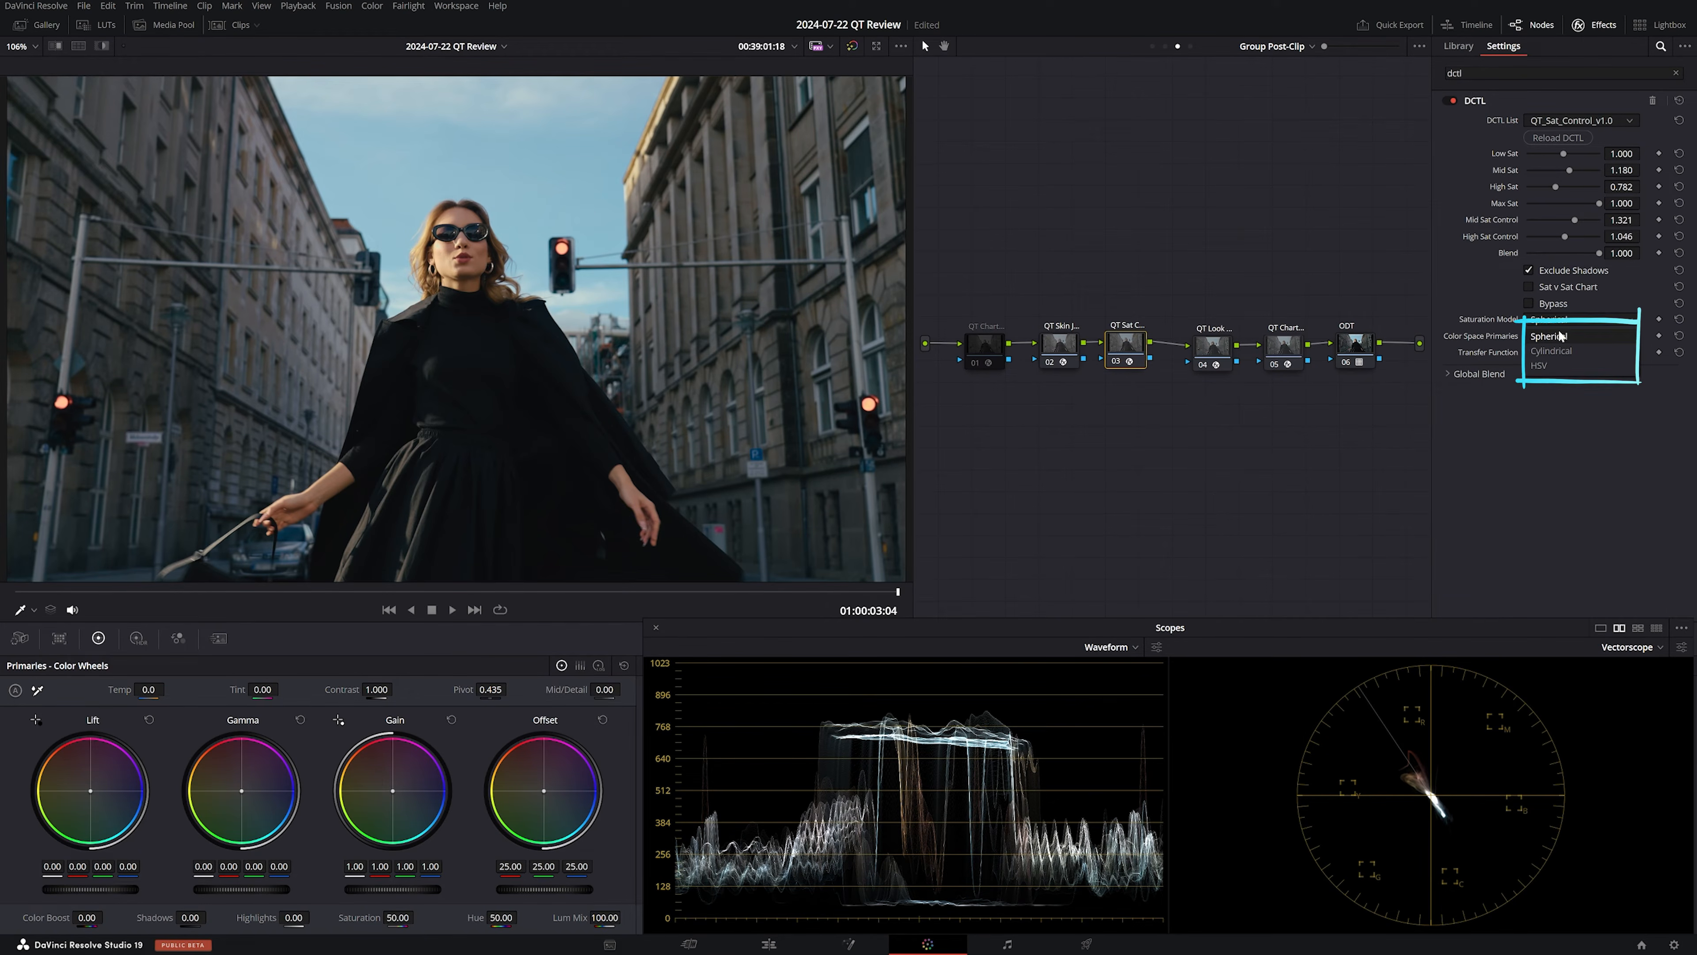
pyautogui.click(1555, 355)
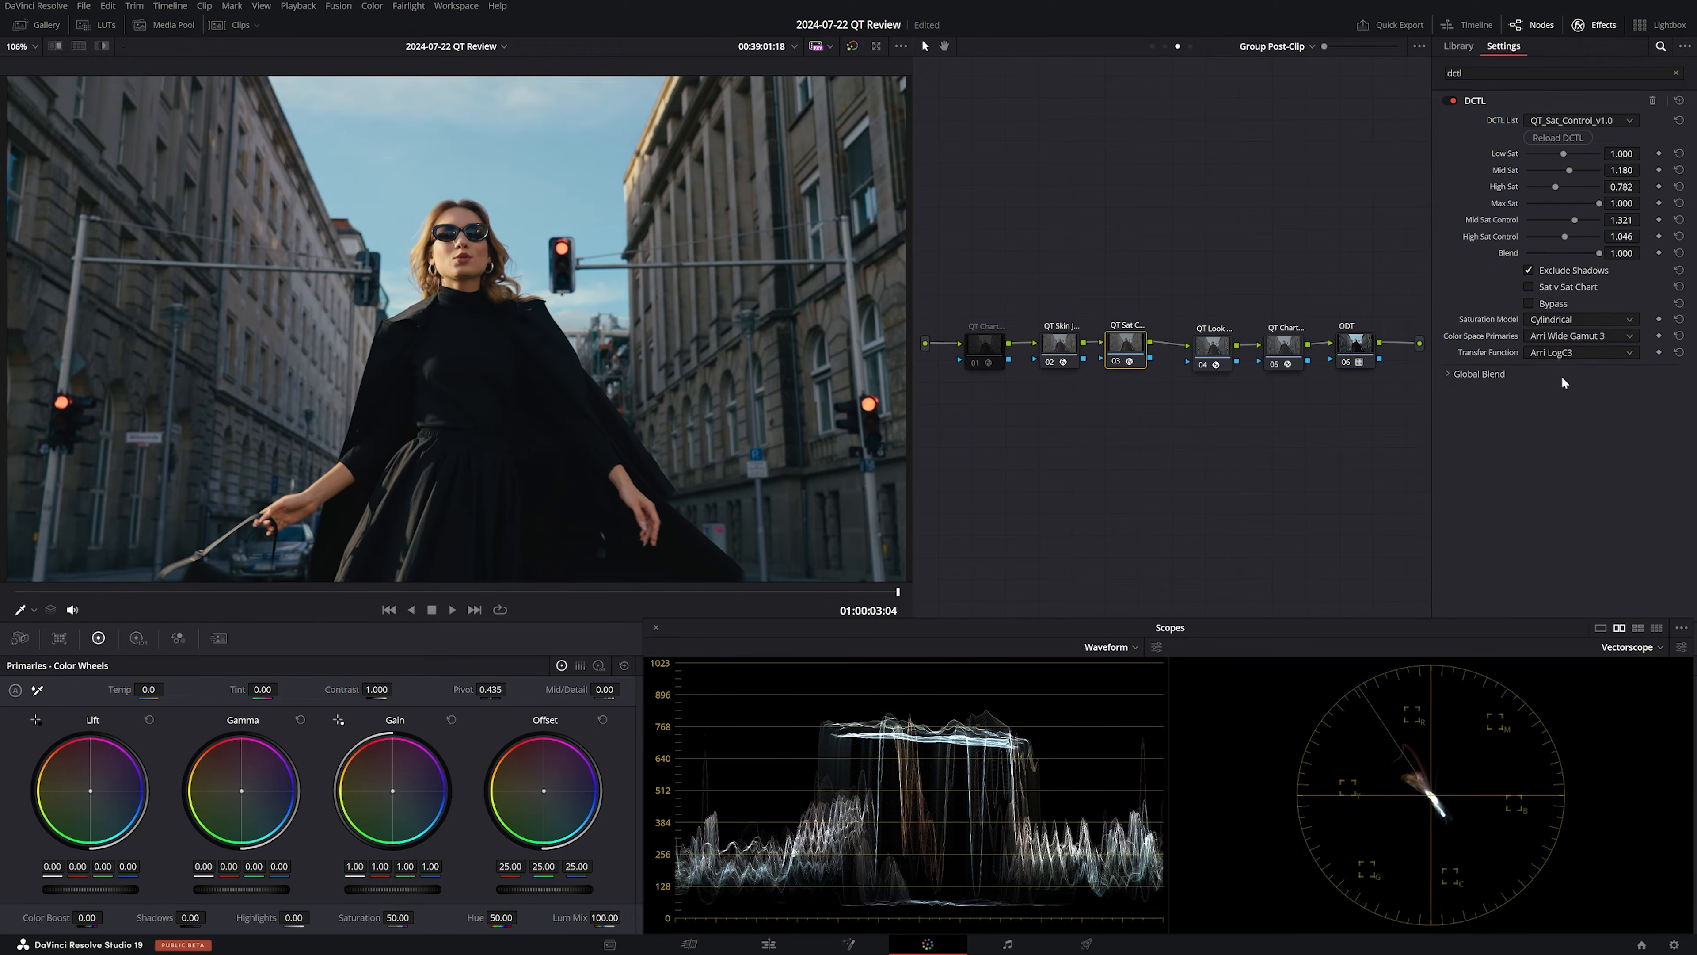
pyautogui.click(1566, 321)
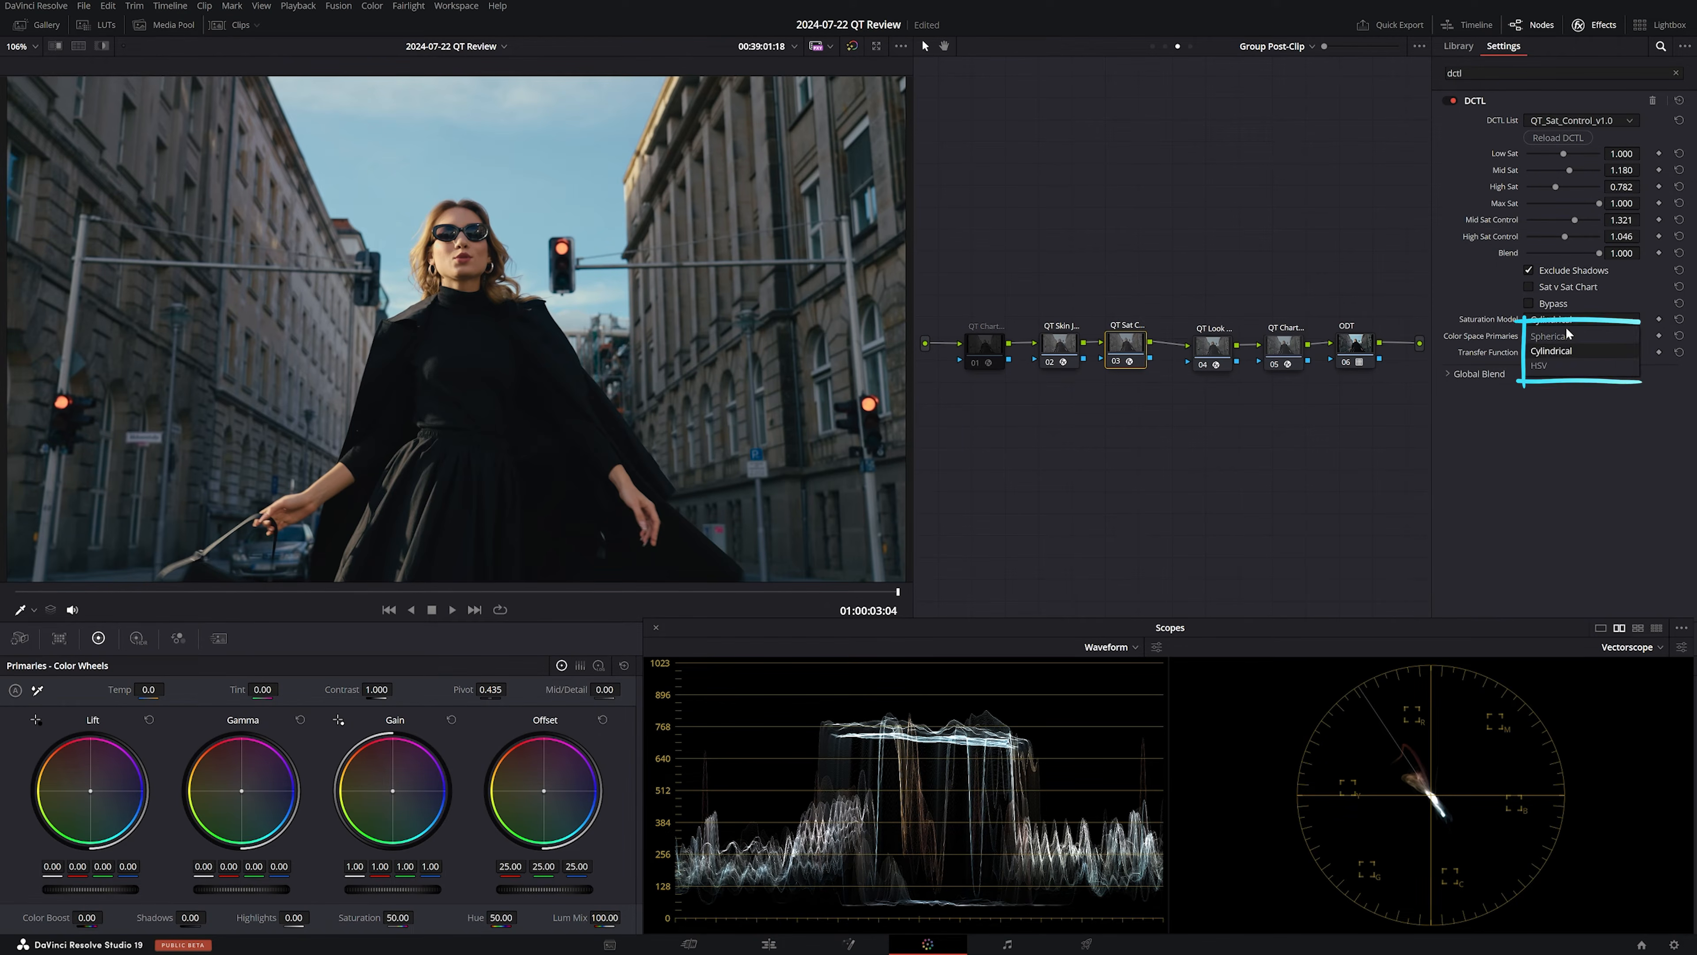
pyautogui.click(1551, 372)
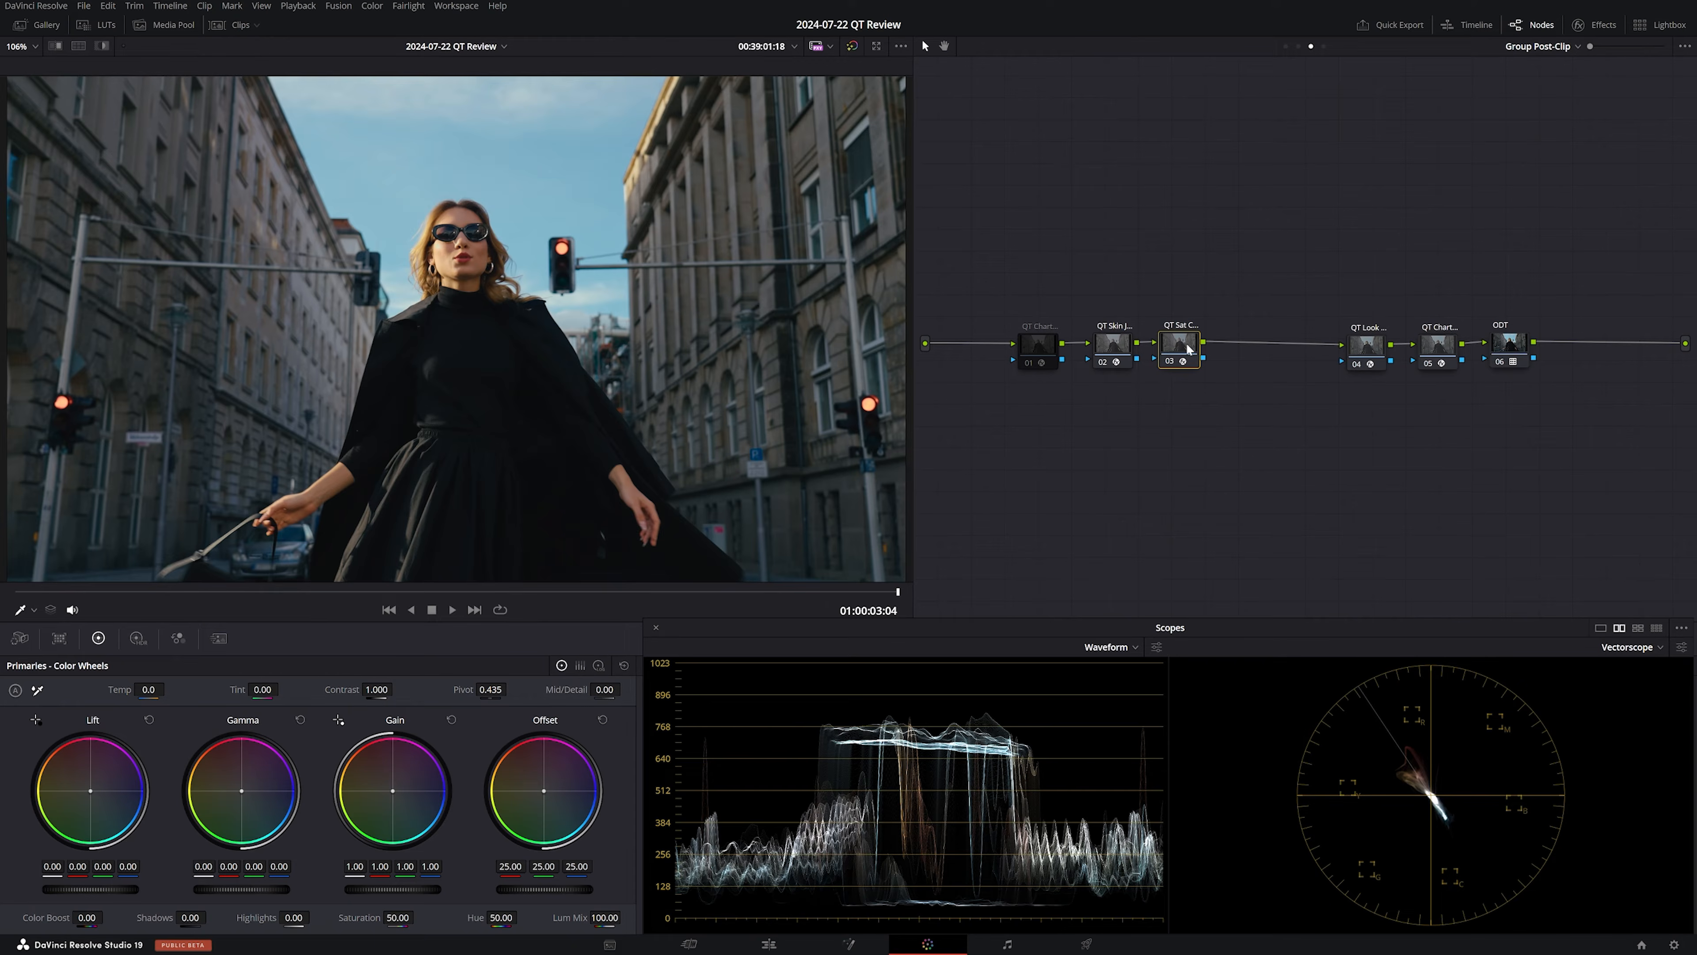
# Disable the QT Sat Control node, add a serial node labelled HSV/HSL after it and set its colour space to HSV
pyautogui.hotkey('ctrl', 'd')
pyautogui.hotkey('alt', 's')
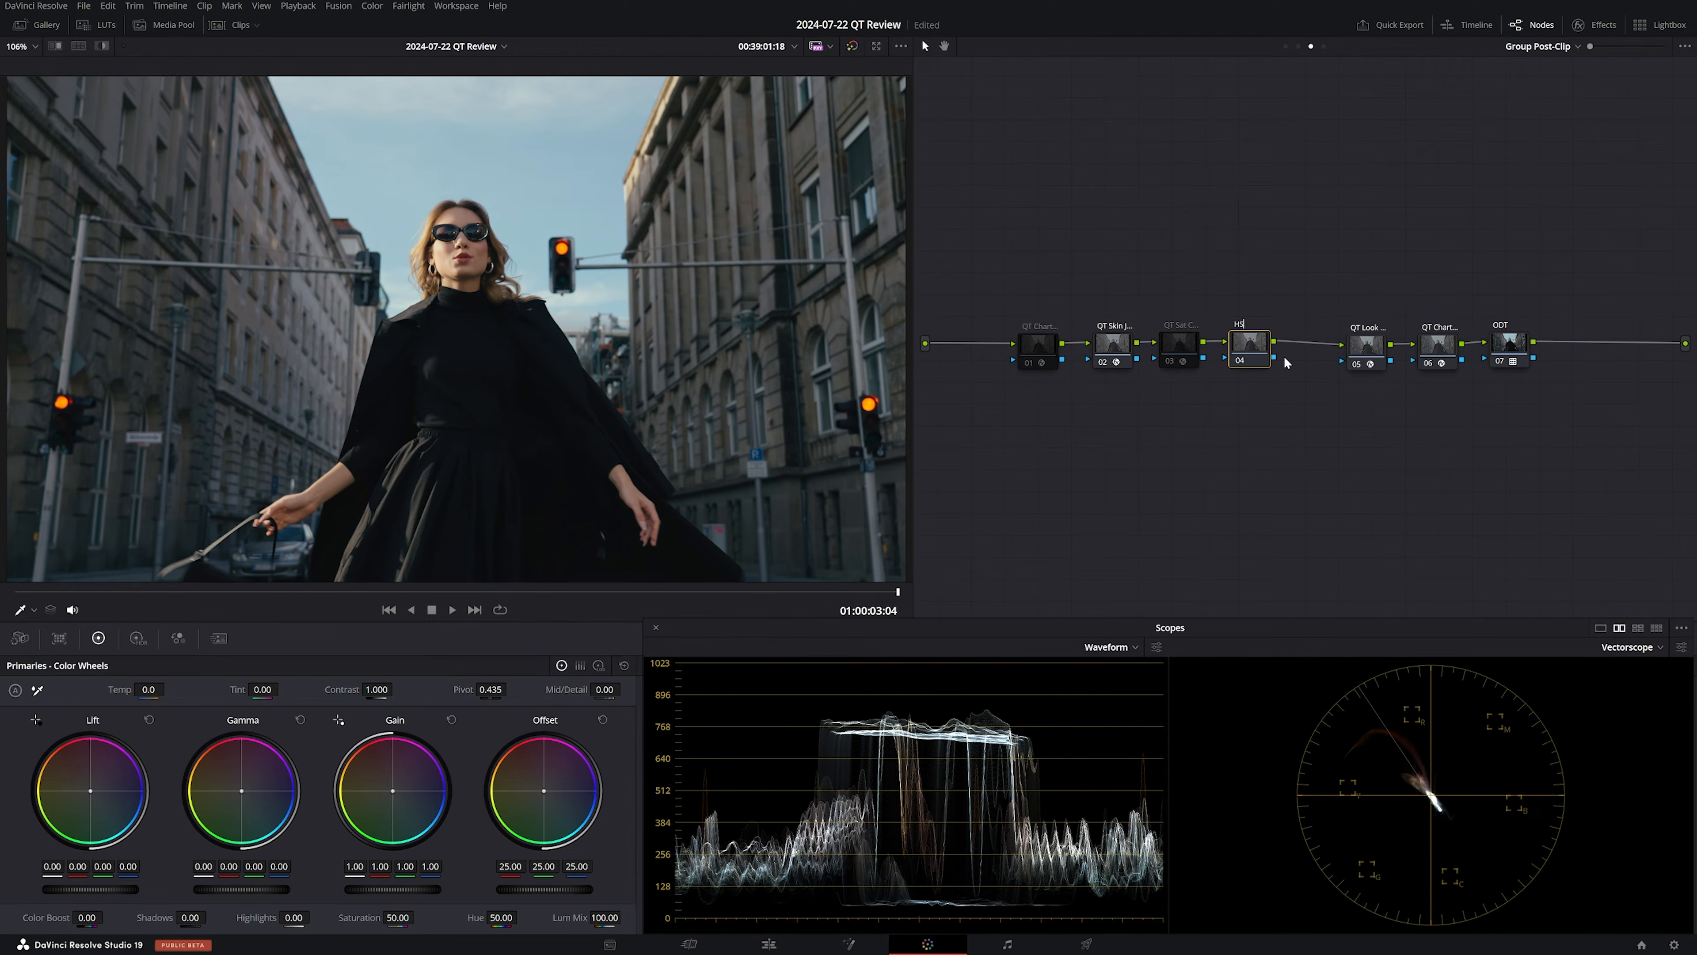
pyautogui.rightClick(1247, 347)
pyautogui.moveTo(1286, 512)
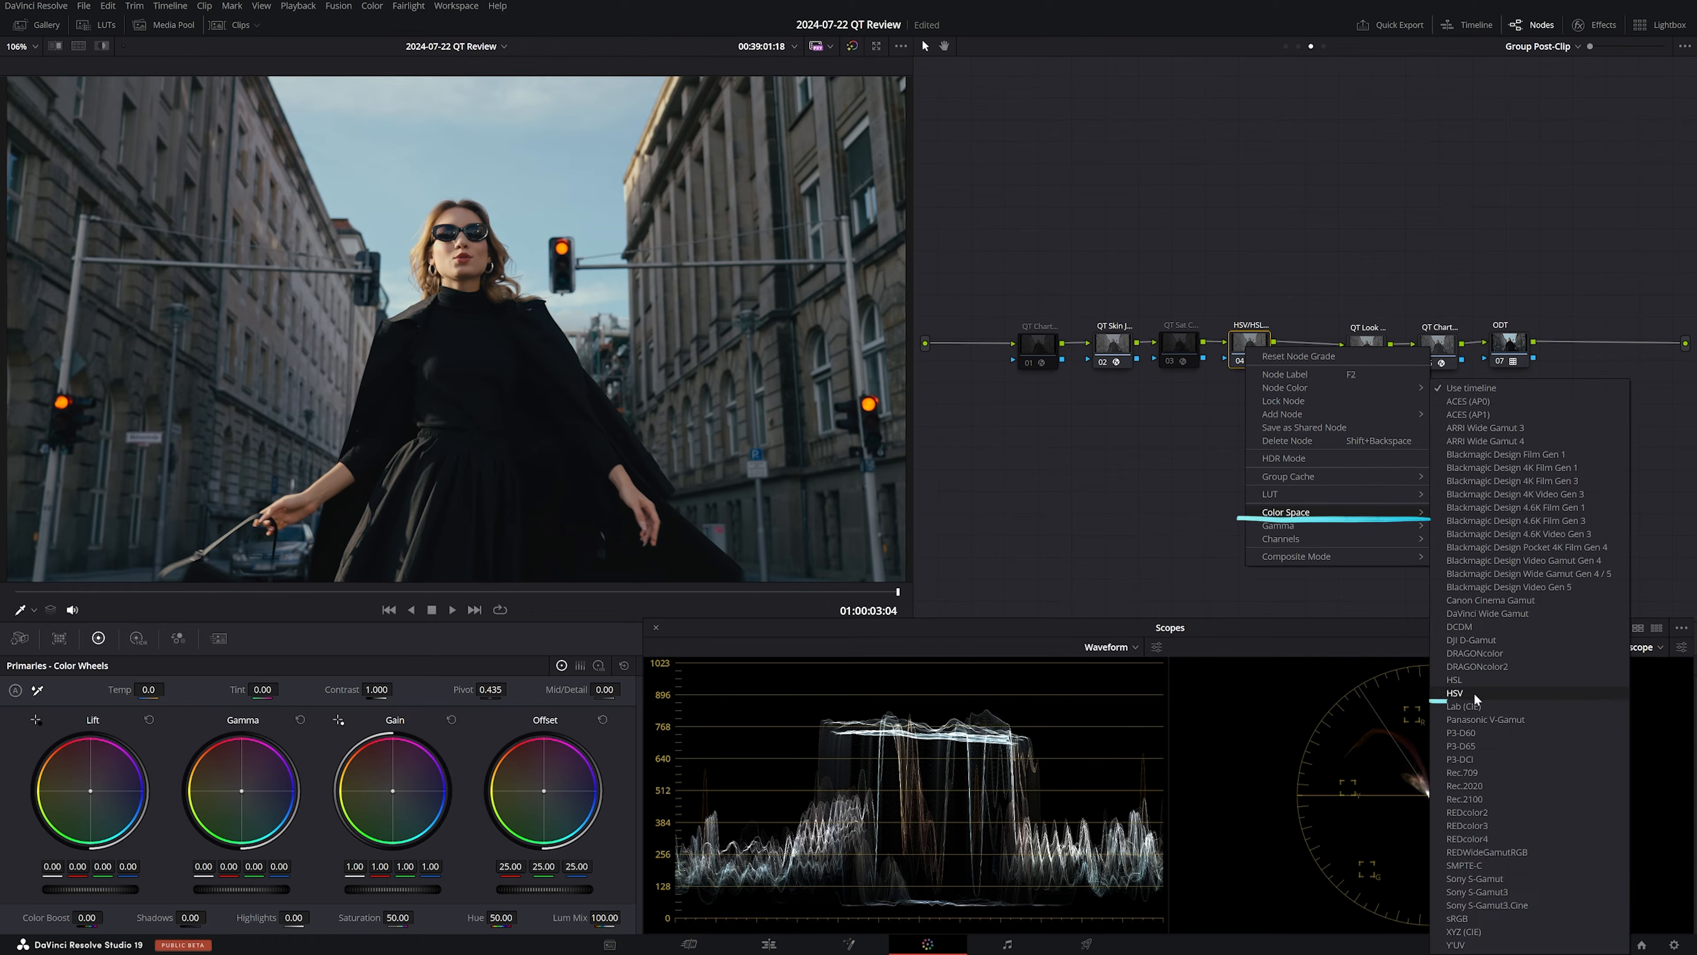
pyautogui.click(1474, 694)
# Adjust the enabled colour channels of the HSV/HSL node and bring back the custom curves in place of the expanded scopes
pyautogui.rightClick(1256, 349)
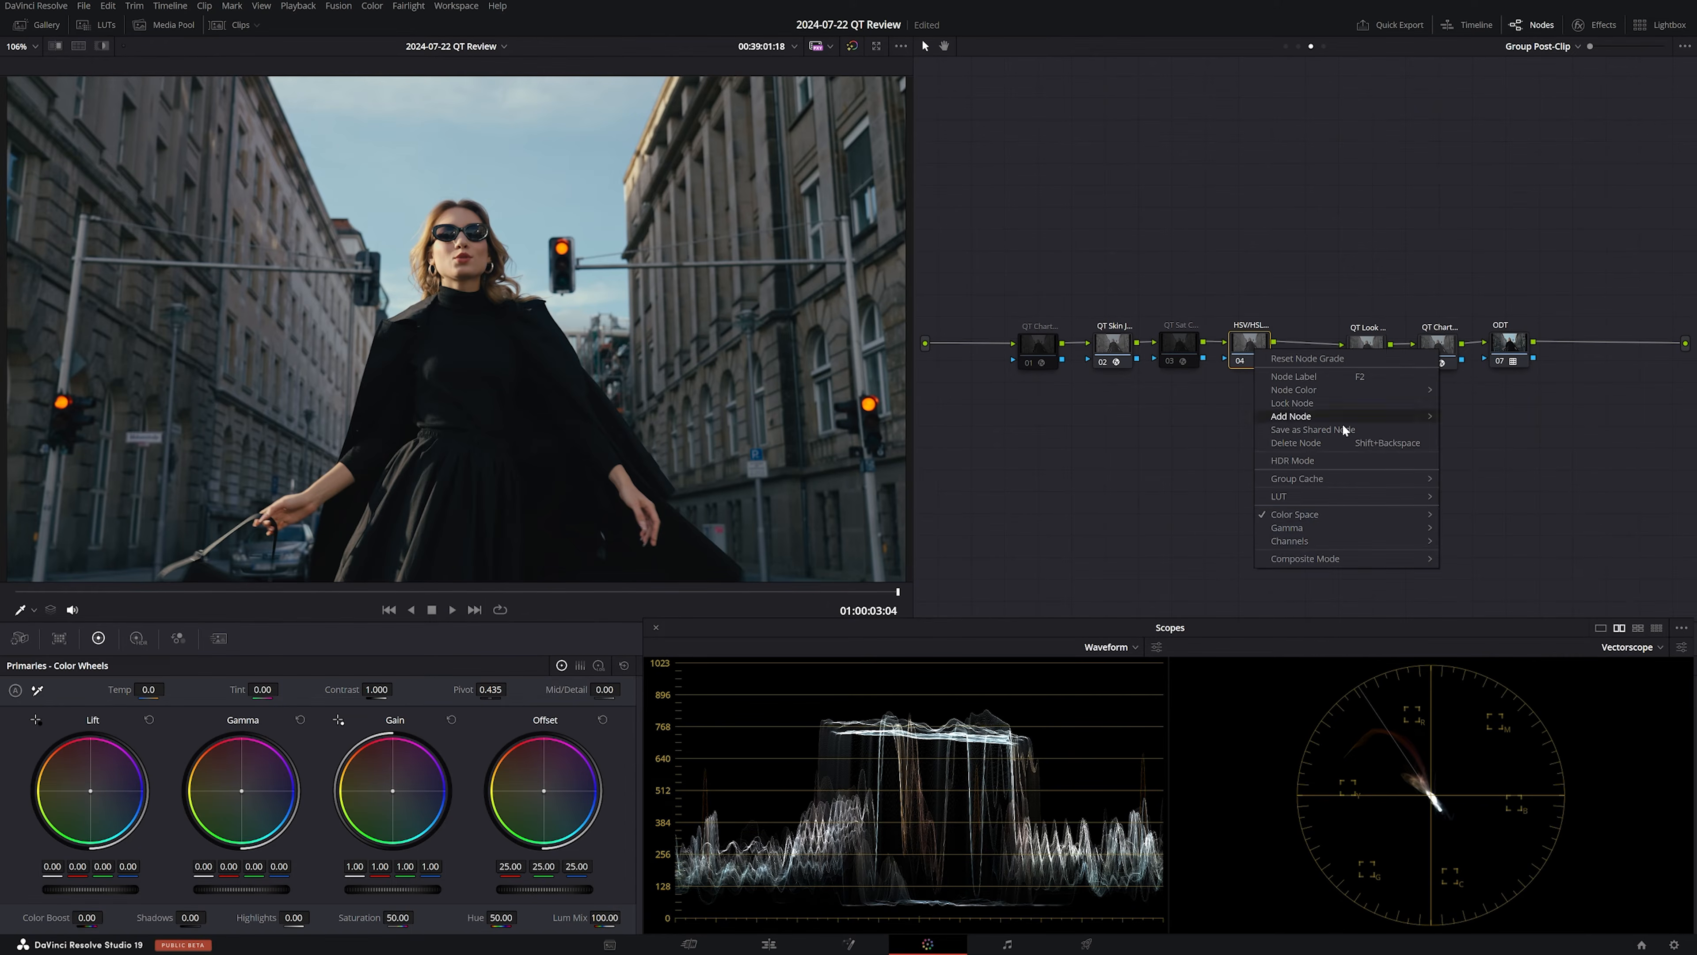
pyautogui.rightClick(1241, 351)
pyautogui.rightClick(1242, 350)
pyautogui.click(1464, 575)
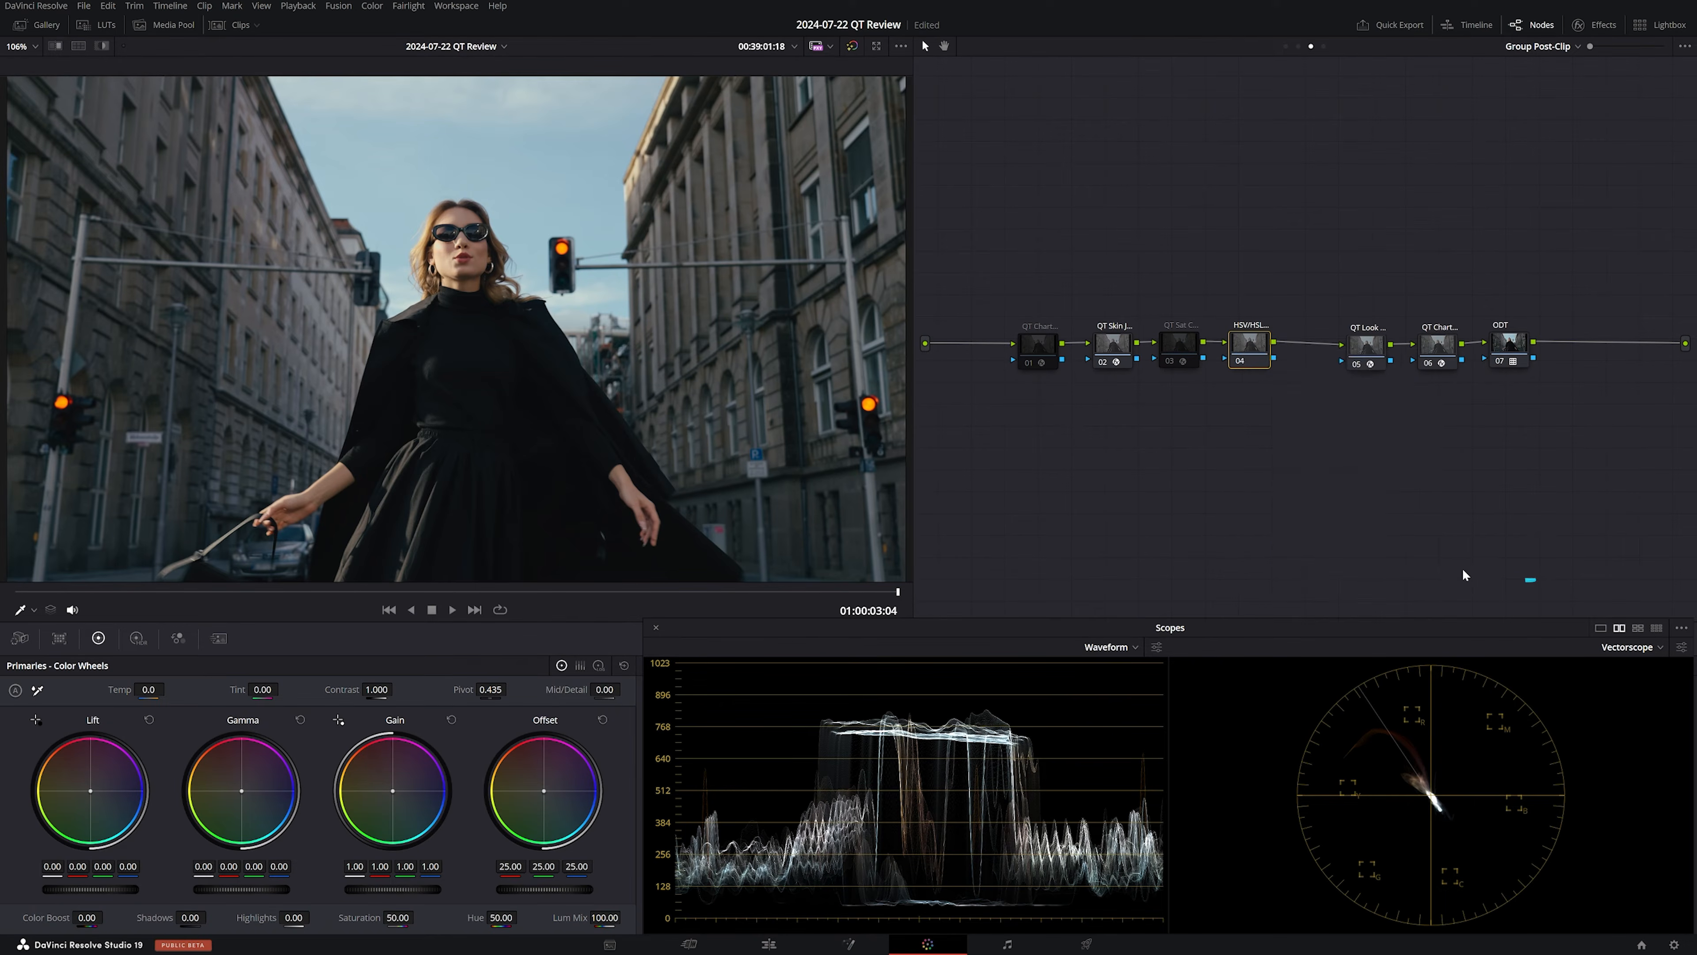
pyautogui.click(657, 628)
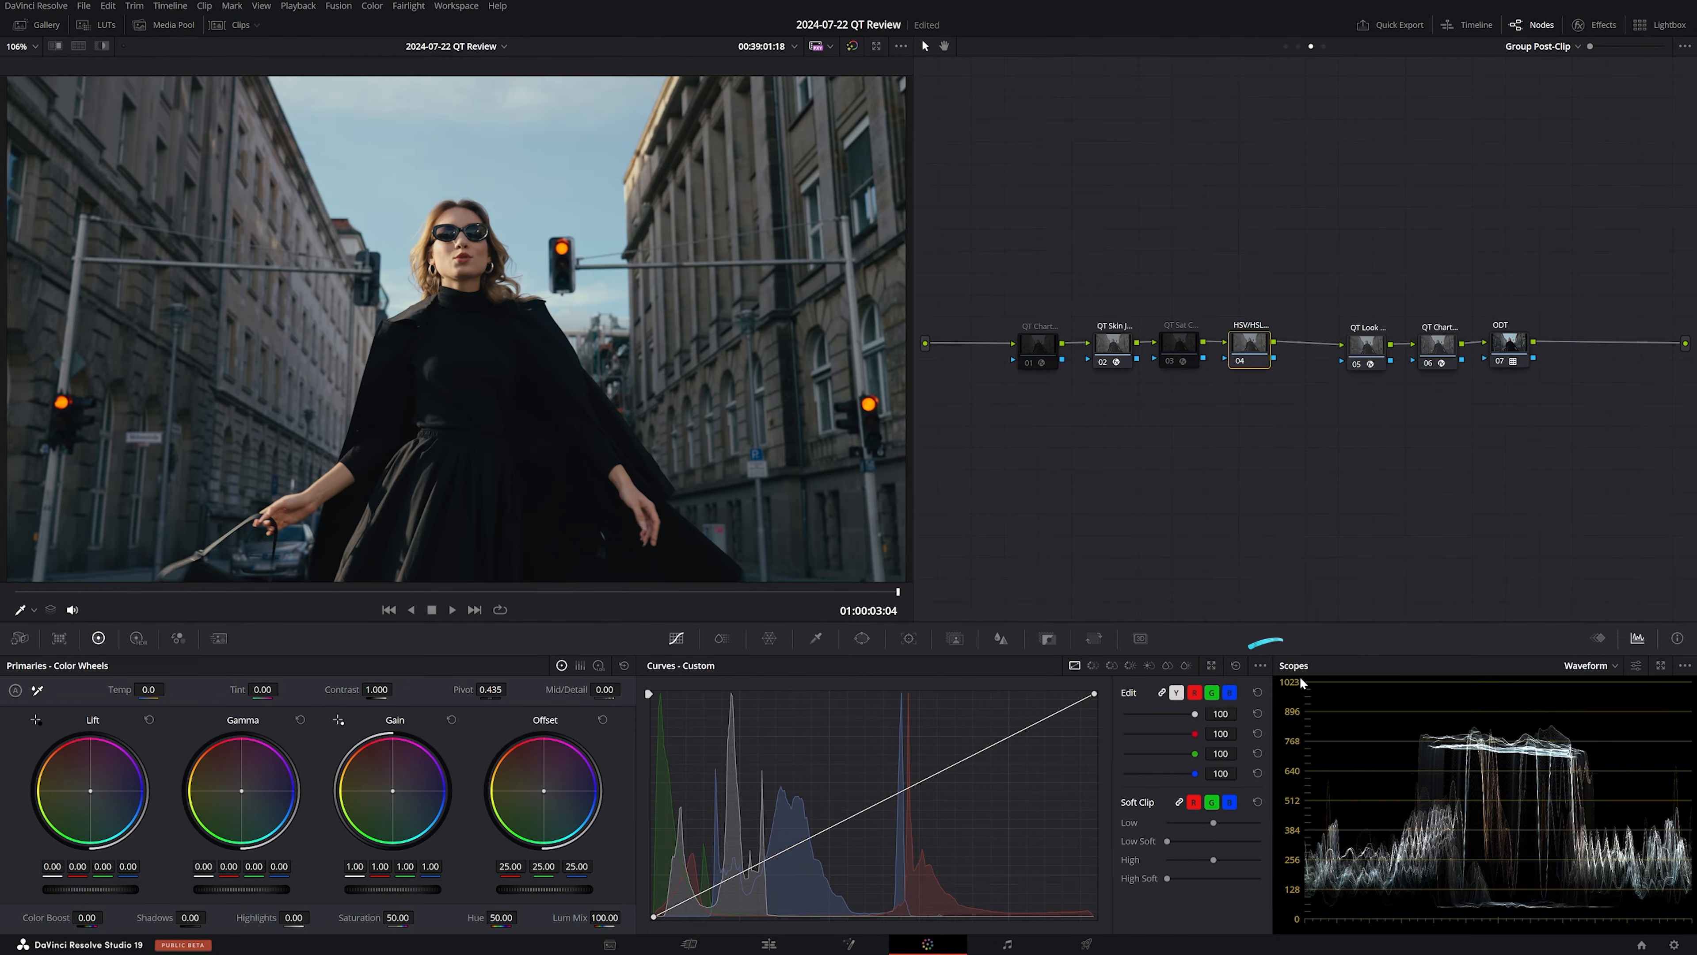
# Add default anchors to the HSV/HSL node's custom curve, then lower its shadow, midtone and highlight points to shape the saturation response
pyautogui.click(1260, 665)
pyautogui.click(1293, 775)
pyautogui.moveTo(744, 876); pyautogui.dragTo(740, 866)
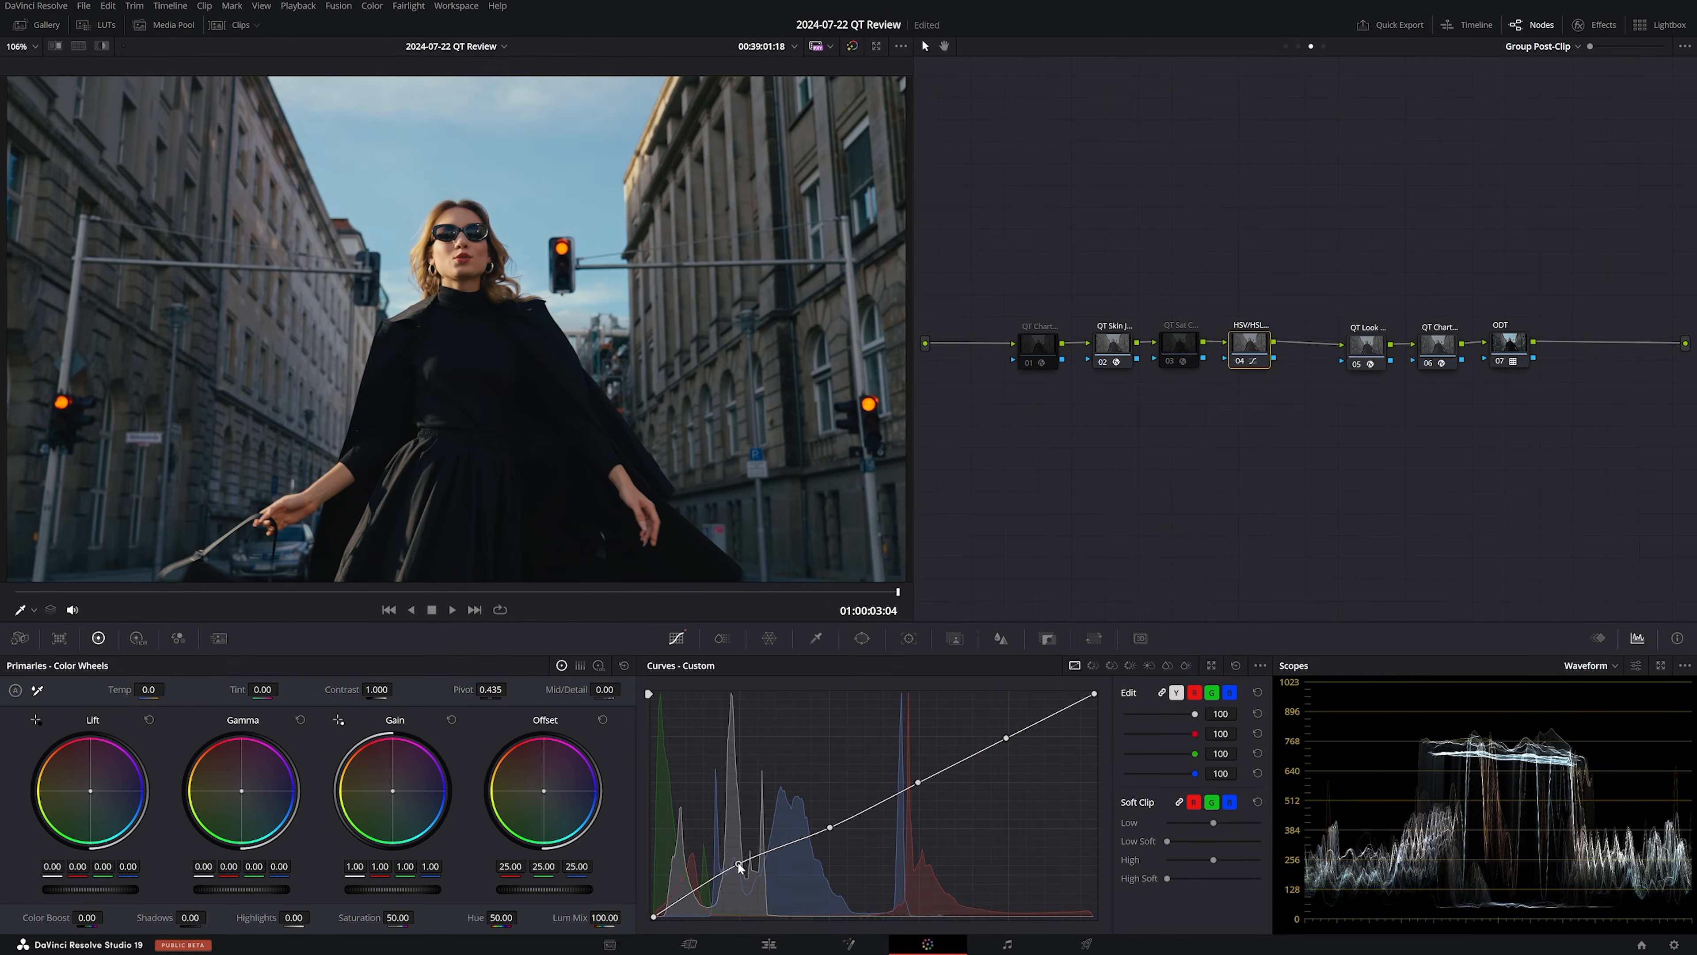
pyautogui.moveTo(1094, 695); pyautogui.dragTo(909, 797)
pyautogui.moveTo(1001, 762); pyautogui.dragTo(1003, 781)
pyautogui.moveTo(1093, 733); pyautogui.dragTo(1094, 781)
pyautogui.click(1662, 666)
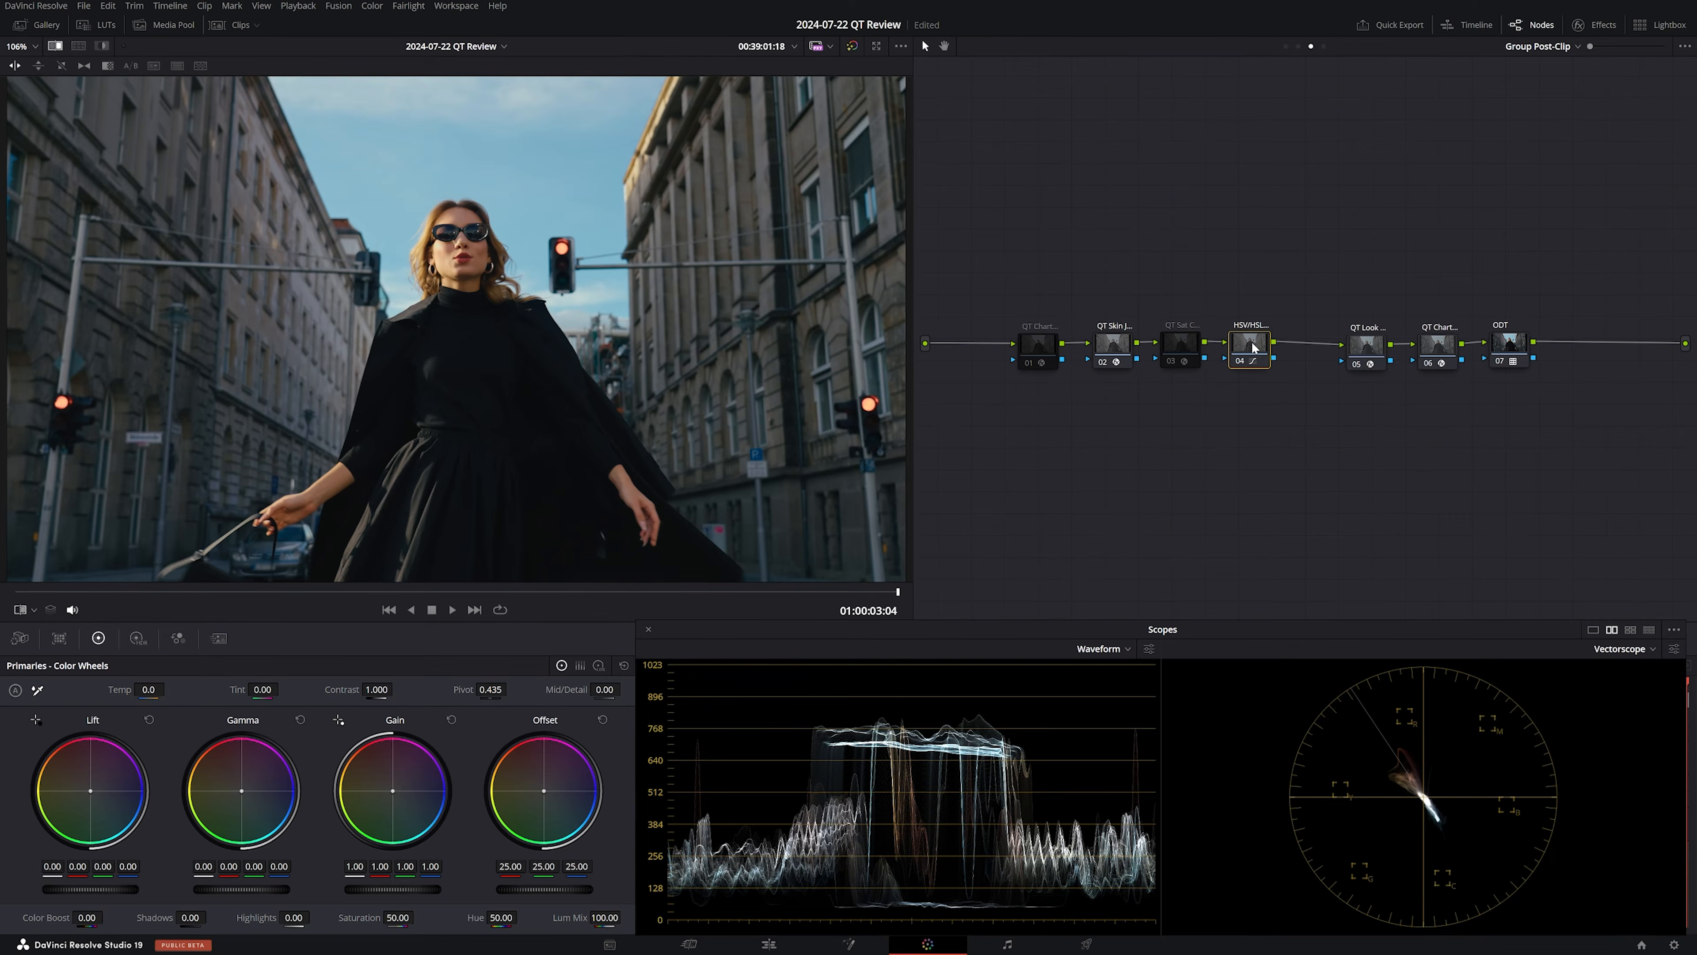
pyautogui.rightClick(1254, 347)
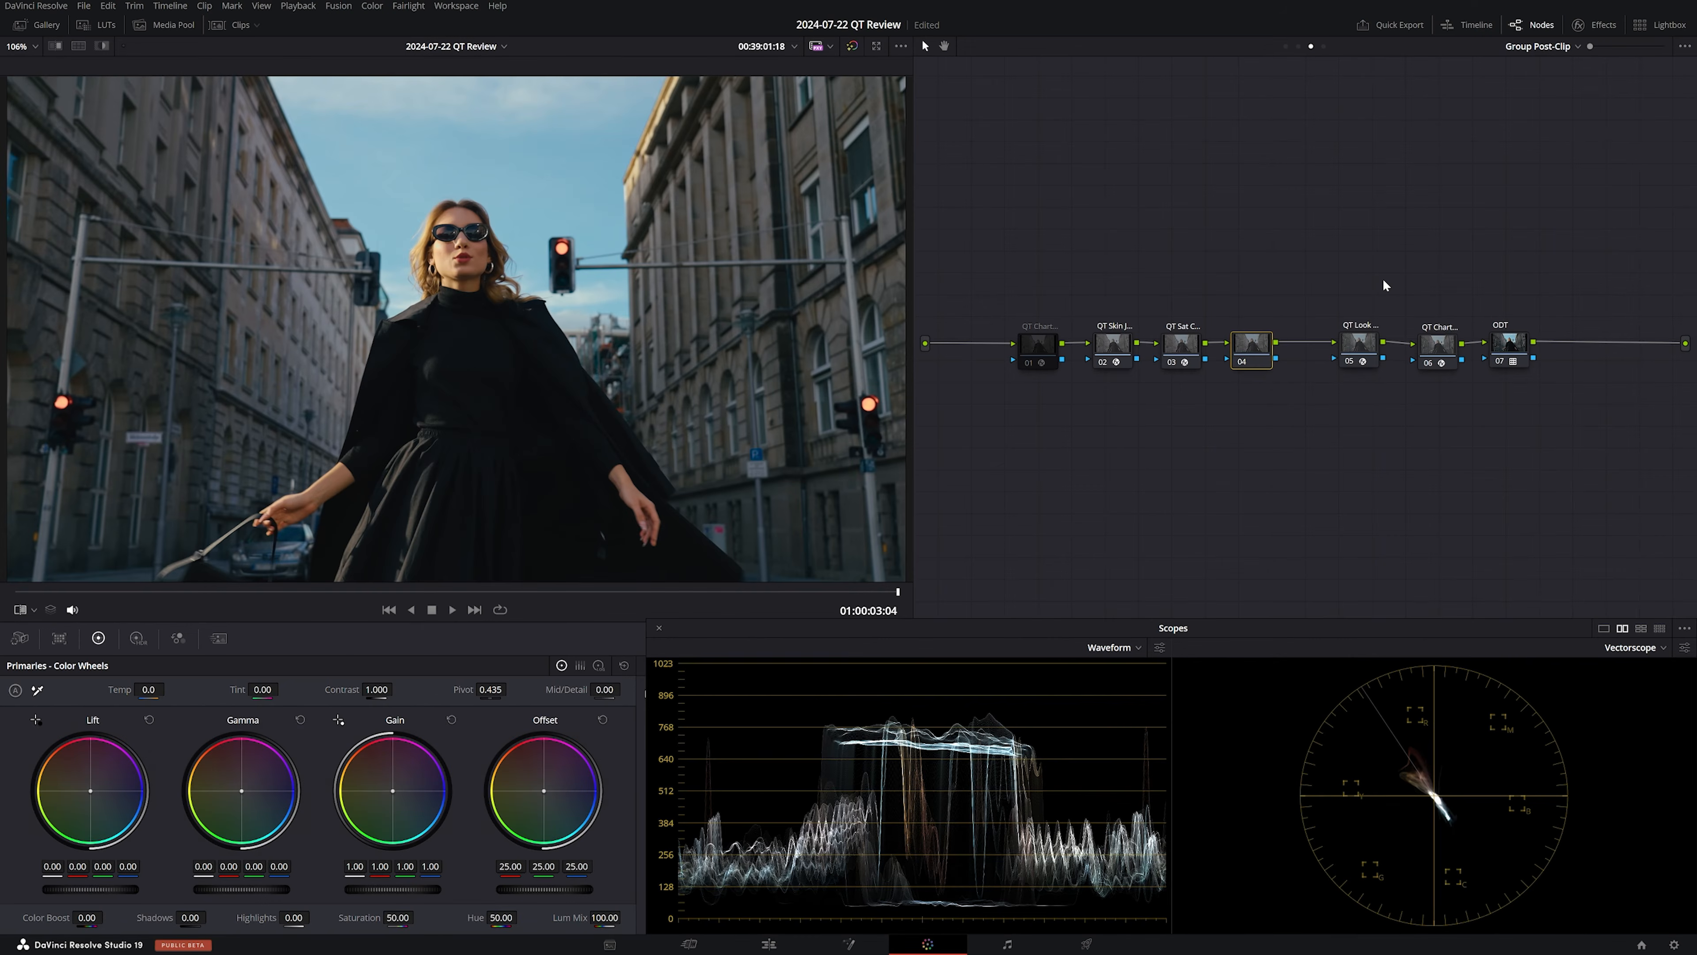
# Label the blank node after QT Sat Control as QT Color Compressor and apply a DCTL effect with the Color Compressor v1.0 loaded
pyautogui.write('QT Color C')
pyautogui.write('ompressor')
pyautogui.press('Return')
pyautogui.click(1595, 30)
pyautogui.moveTo(1481, 132); pyautogui.dragTo(1198, 342)
pyautogui.click(1552, 120)
pyautogui.scroll(-10, 1571, 200)
pyautogui.click(1564, 254)
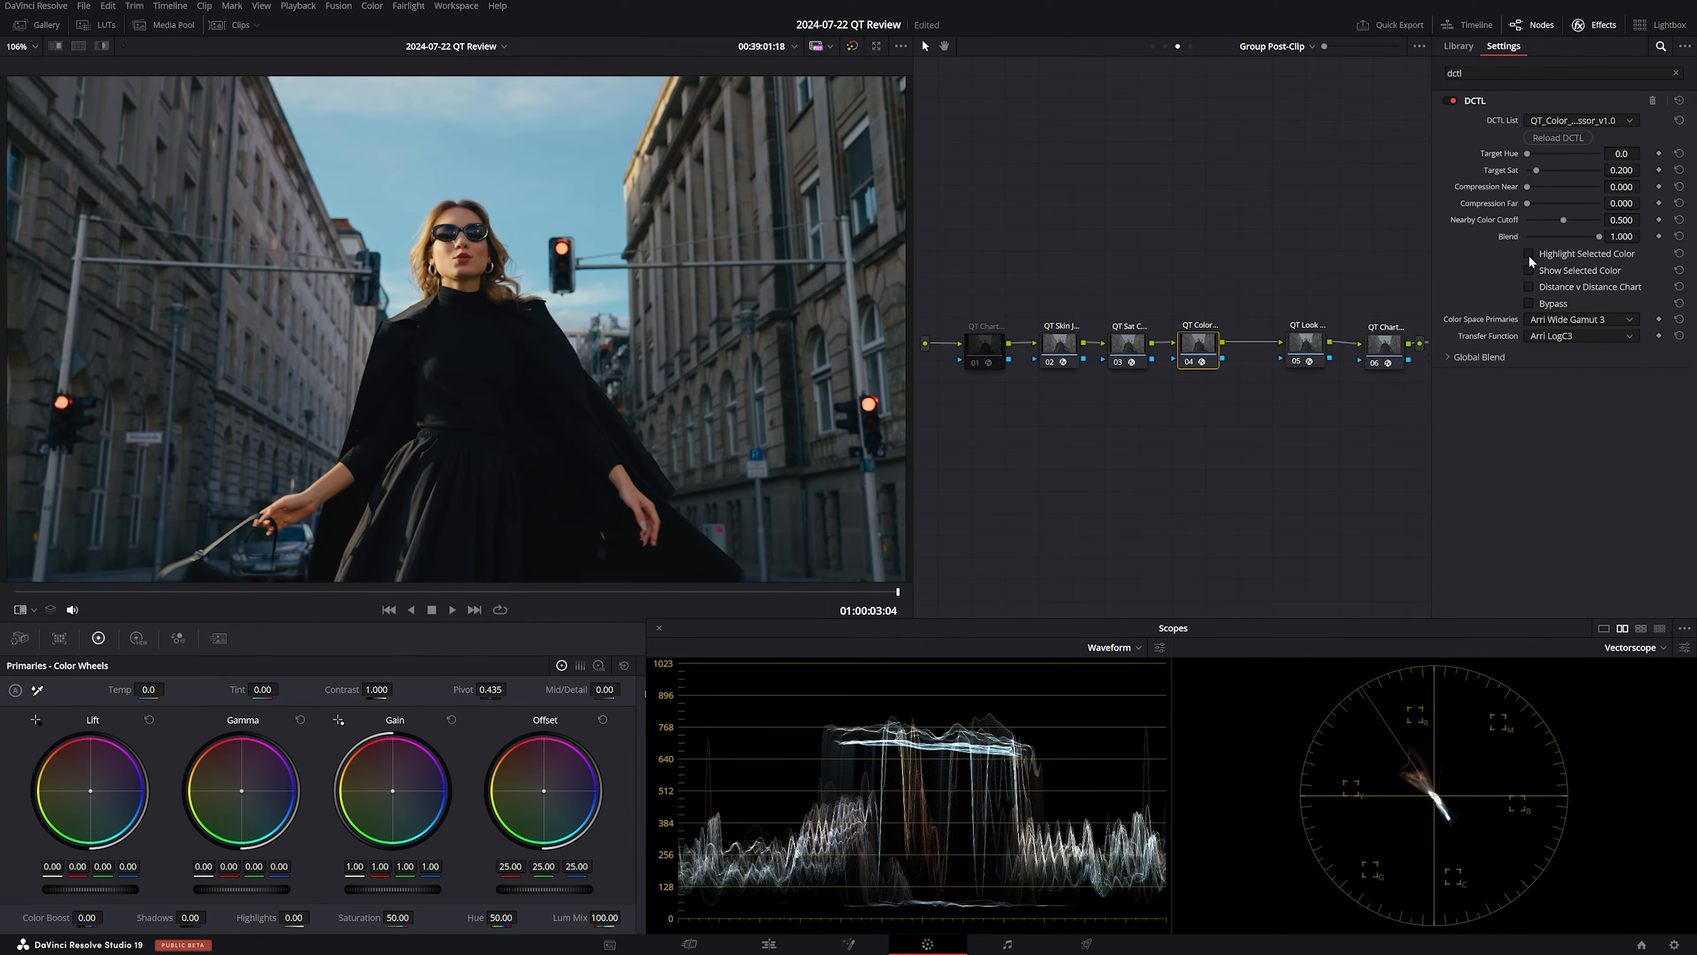
# Set Target Hue to 189.5 using the temporary Show Selected Color overlay, and set Compression Near to 1.000
pyautogui.click(1530, 271)
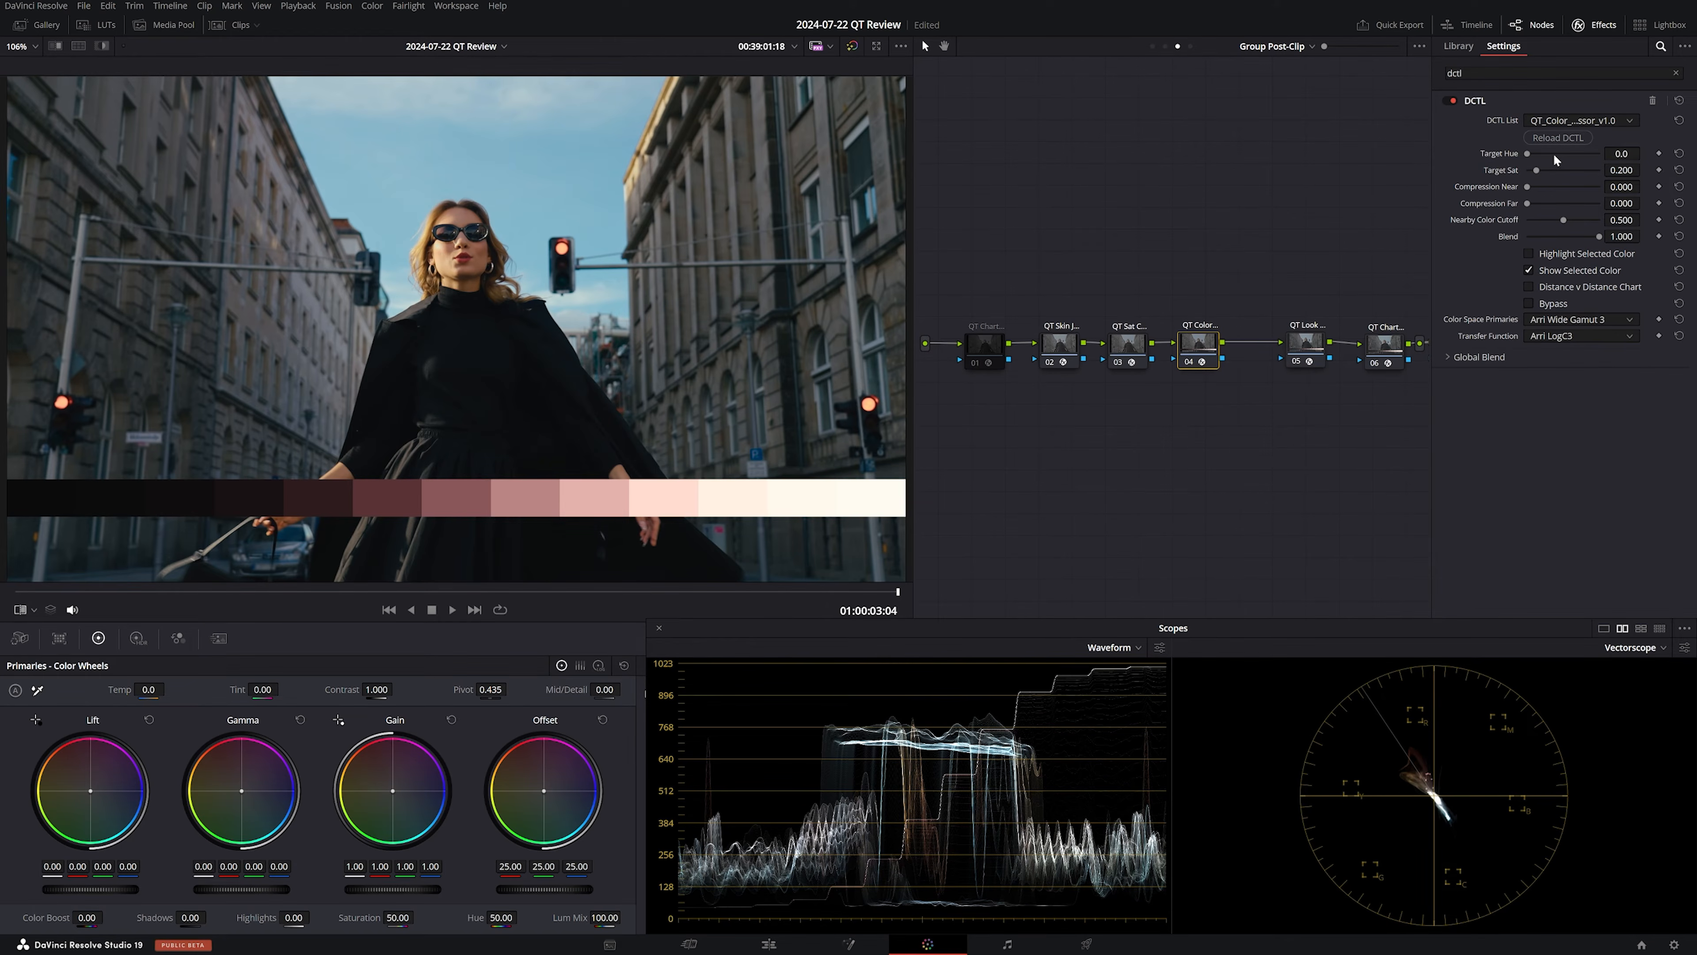
pyautogui.moveTo(1526, 154); pyautogui.dragTo(1619, 154)
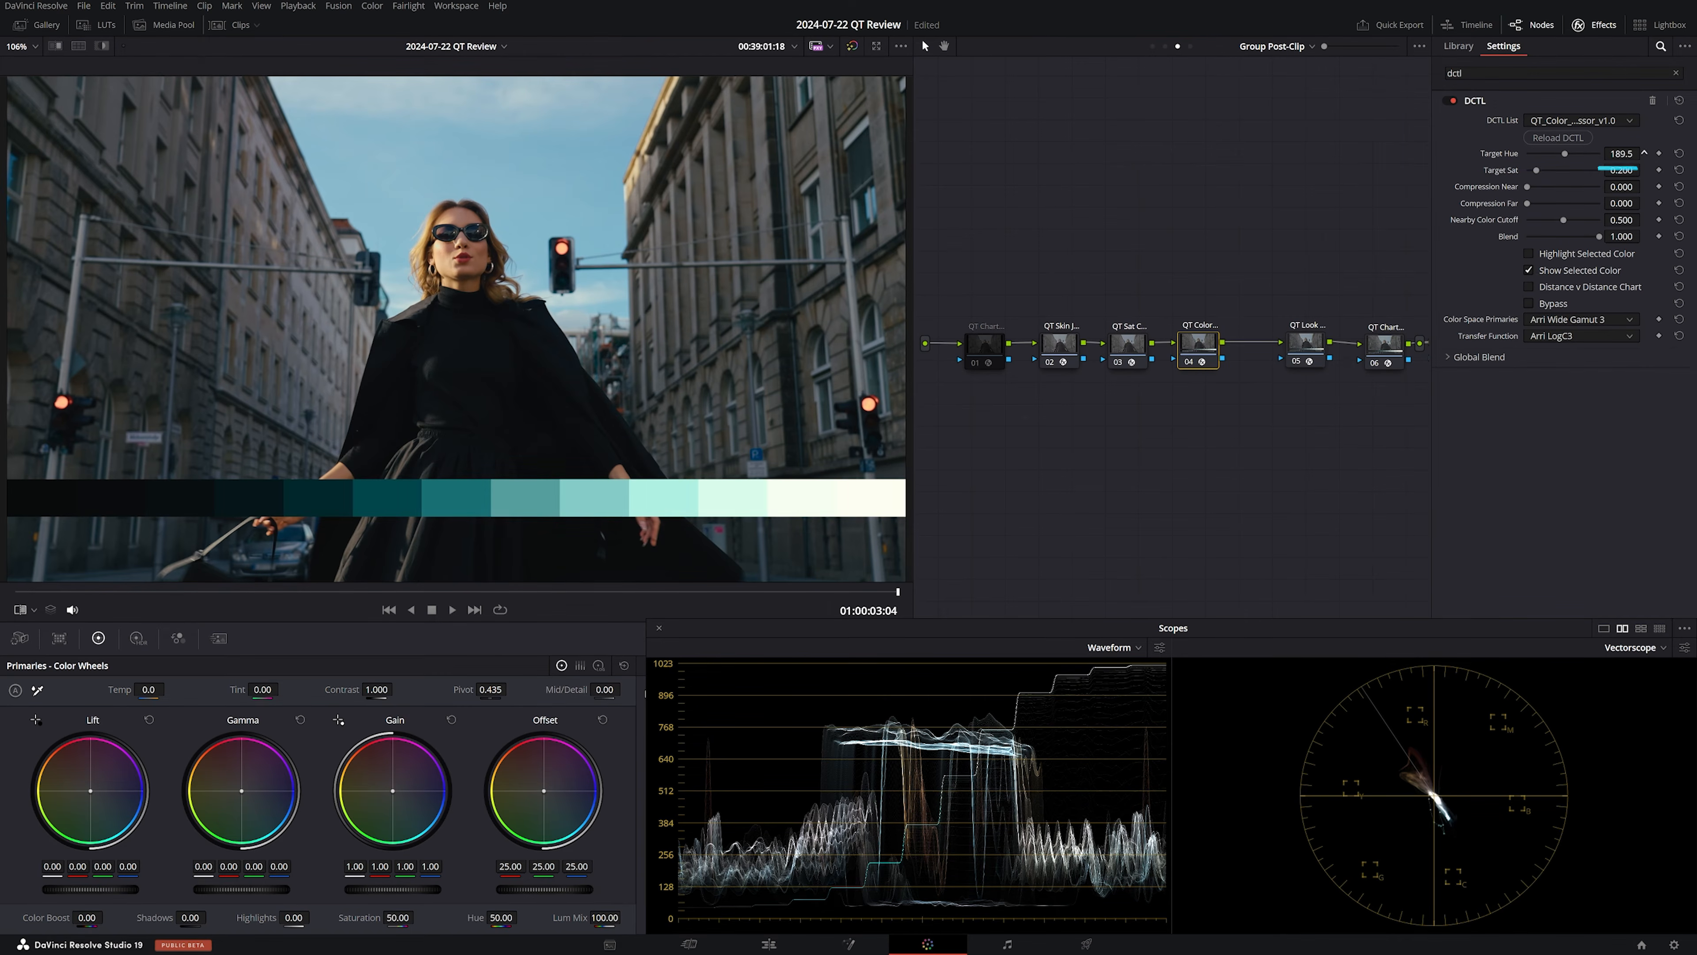
pyautogui.click(1529, 271)
pyautogui.moveTo(1621, 187); pyautogui.dragTo(1684, 186)
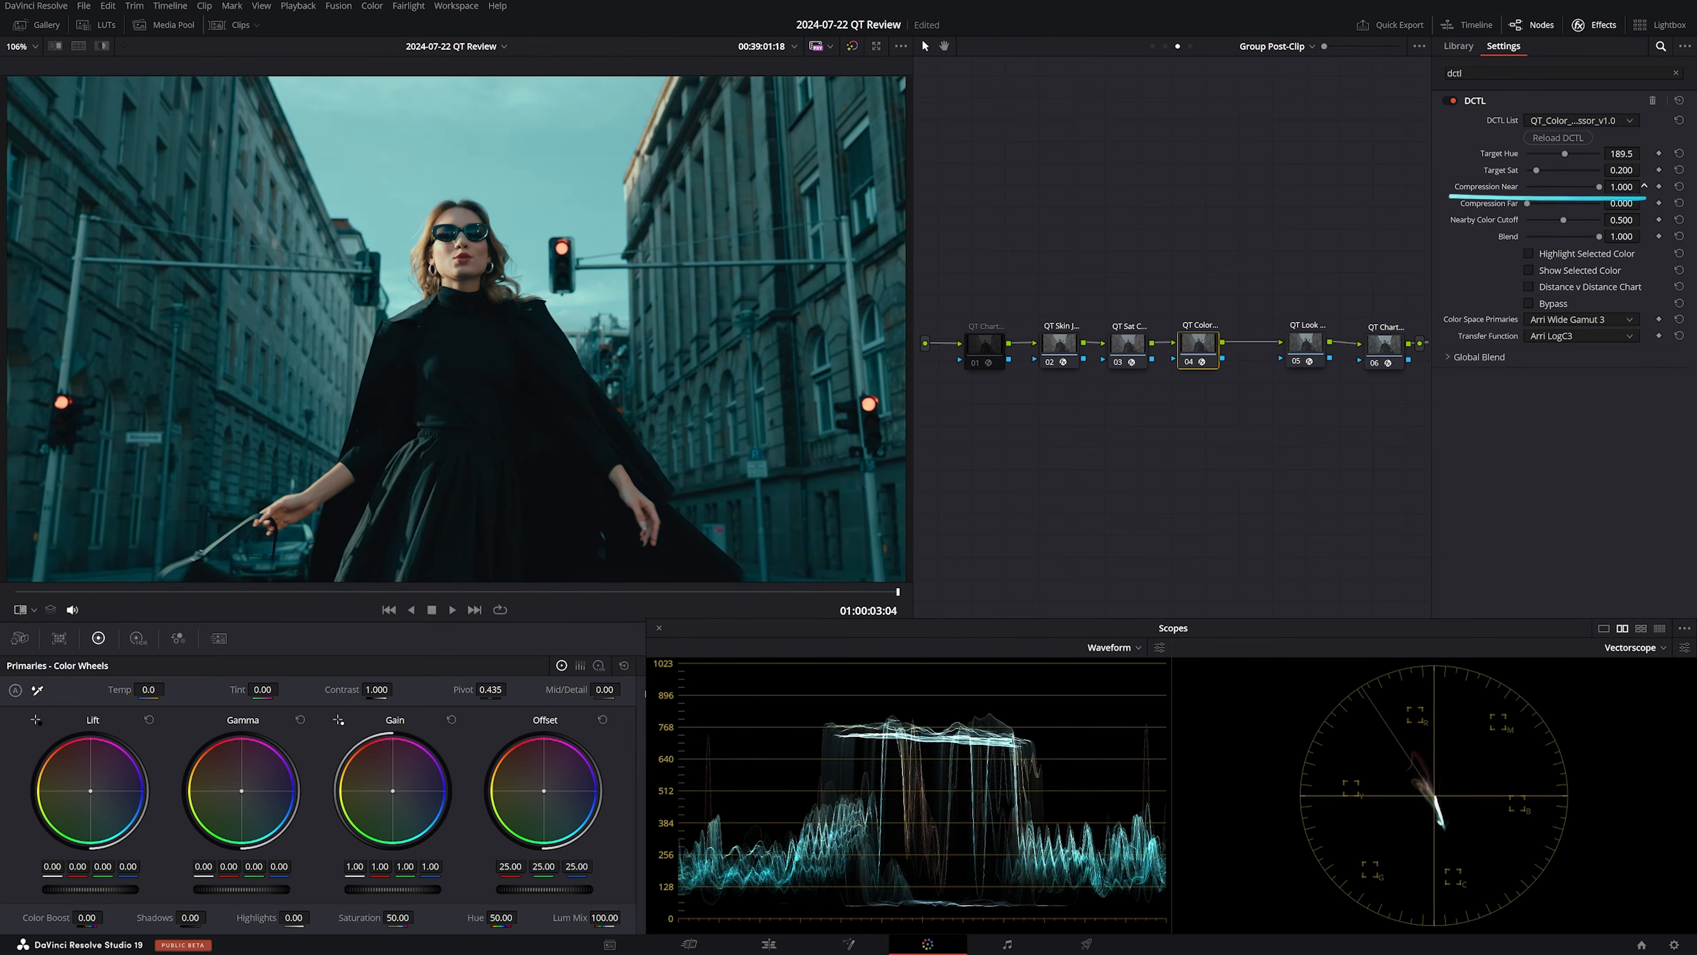
# Review the colour compression on the following clips and adjust Nearby Color Cutoff on the traffic-light shot
pyautogui.press('Down')
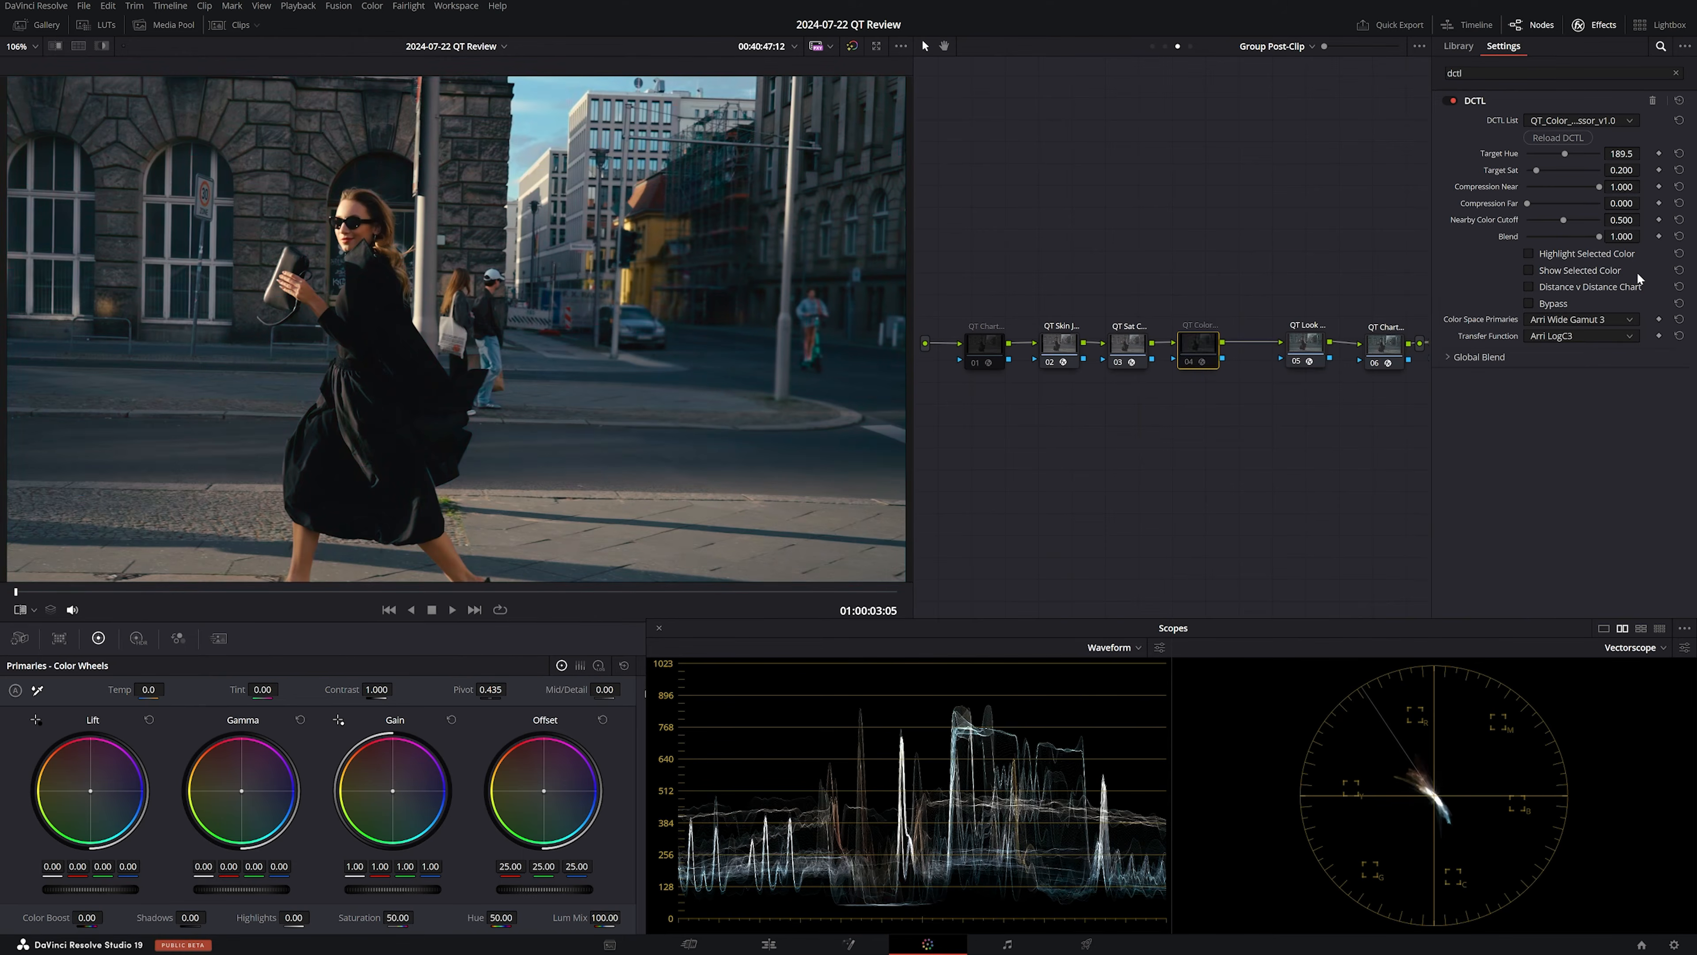
pyautogui.press('Down')
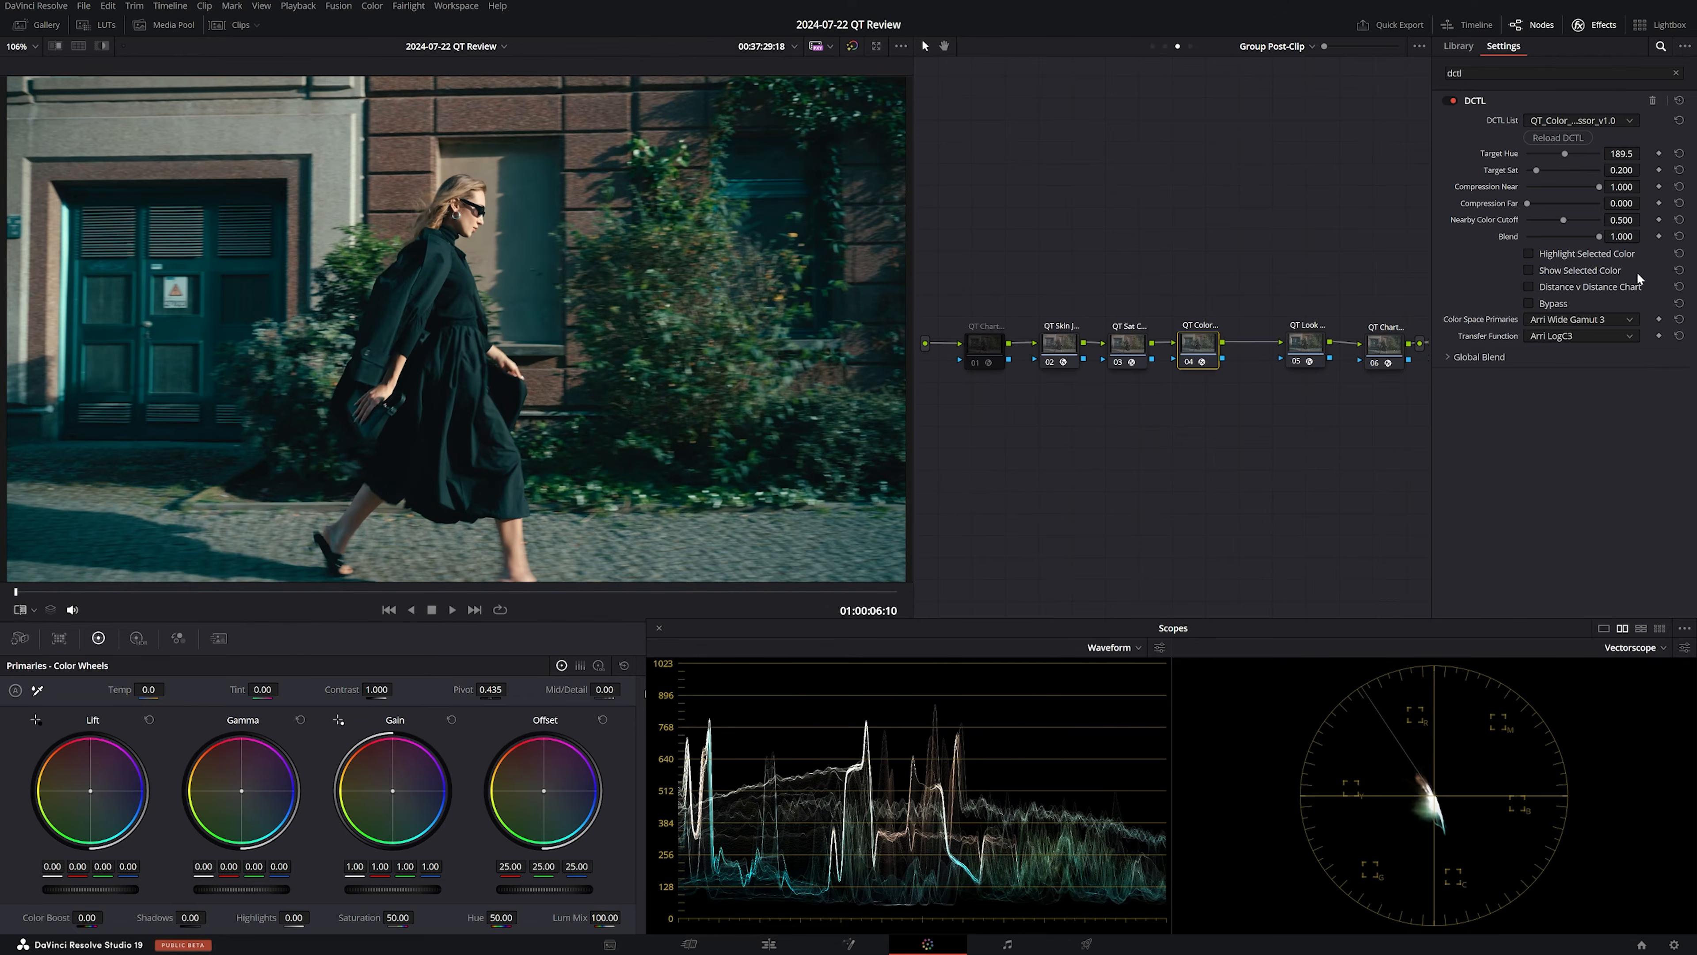
pyautogui.press('Up')
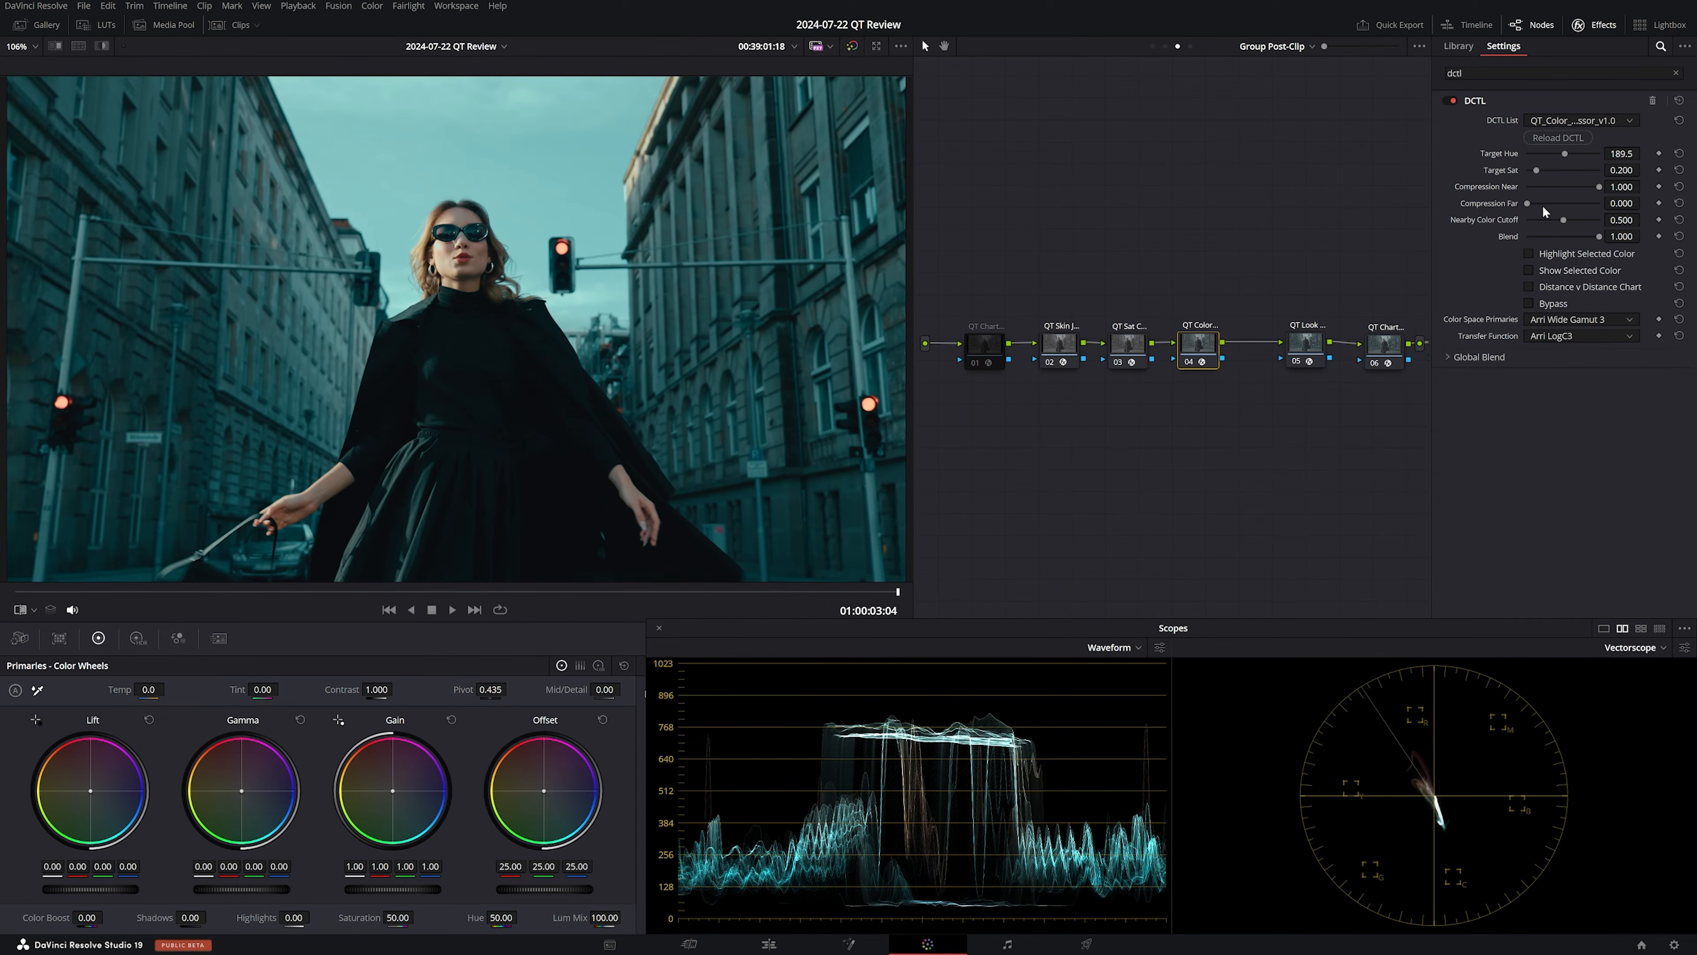
pyautogui.moveTo(1562, 225)
pyautogui.mouseDown()
pyautogui.moveTo(1547, 223)
pyautogui.moveTo(1551, 187)
pyautogui.moveTo(1559, 221)
pyautogui.mouseUp()
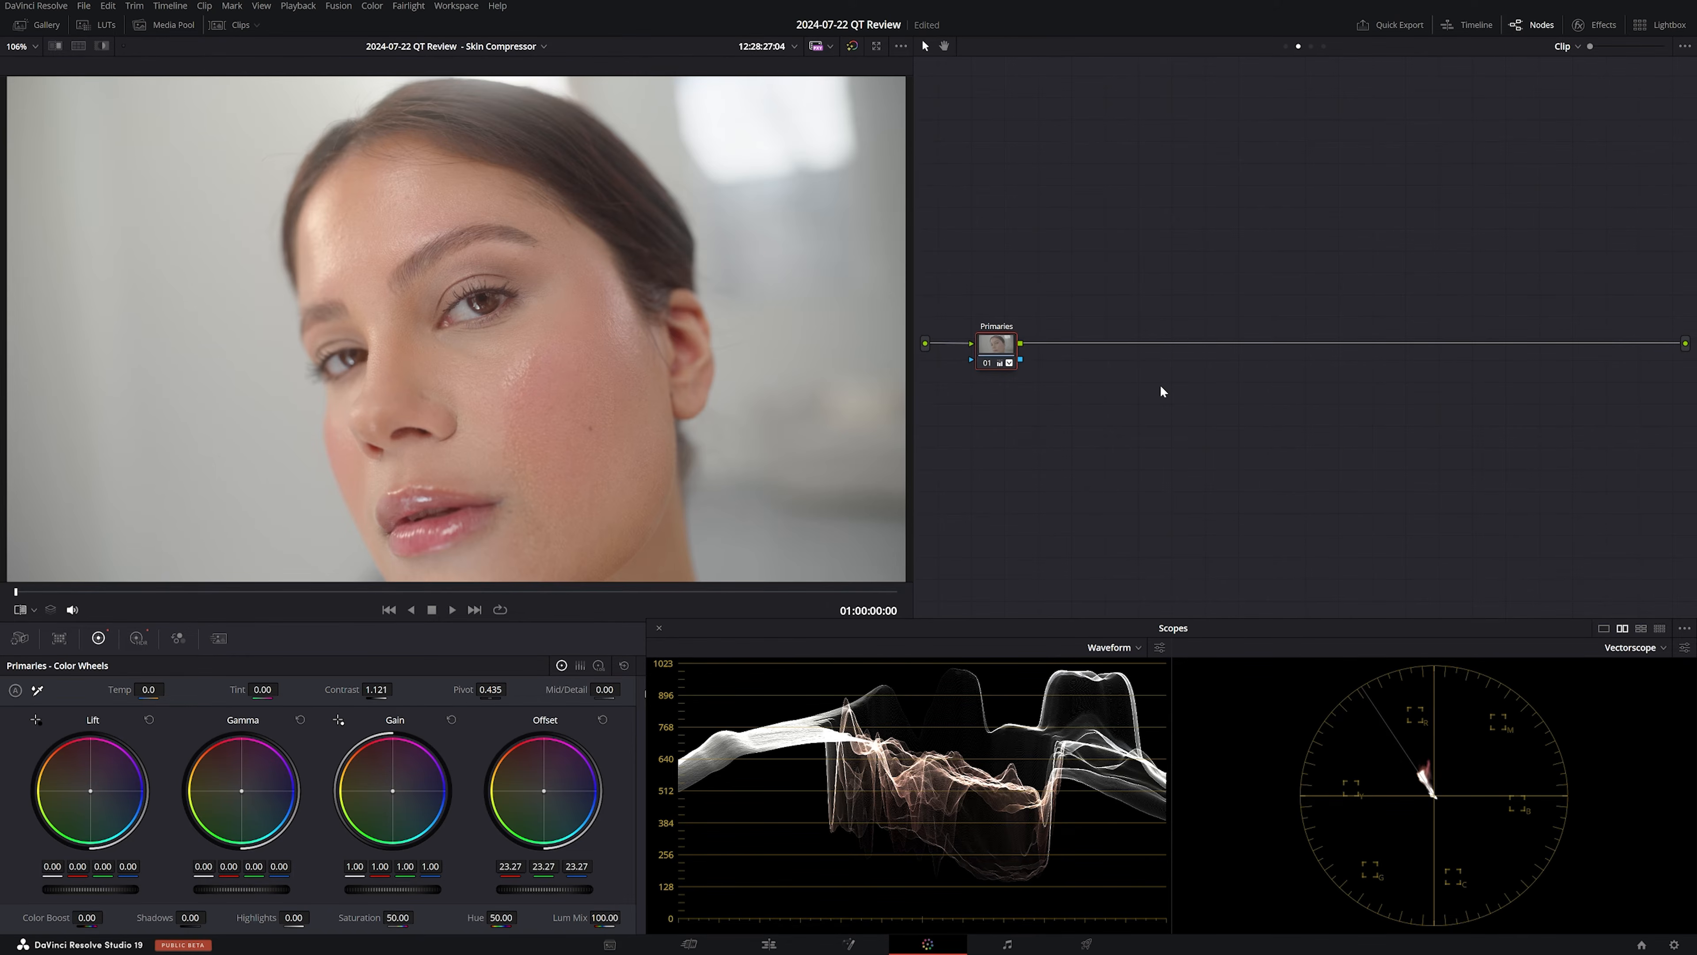
# Add a serial node after Primaries on the portrait clip and apply a DCTL effect with the Skin Compressor v1.0 loaded
pyautogui.hotkey('ctrl', 'd')
pyautogui.hotkey('ctrl', 'd')
pyautogui.hotkey('alt', 's')
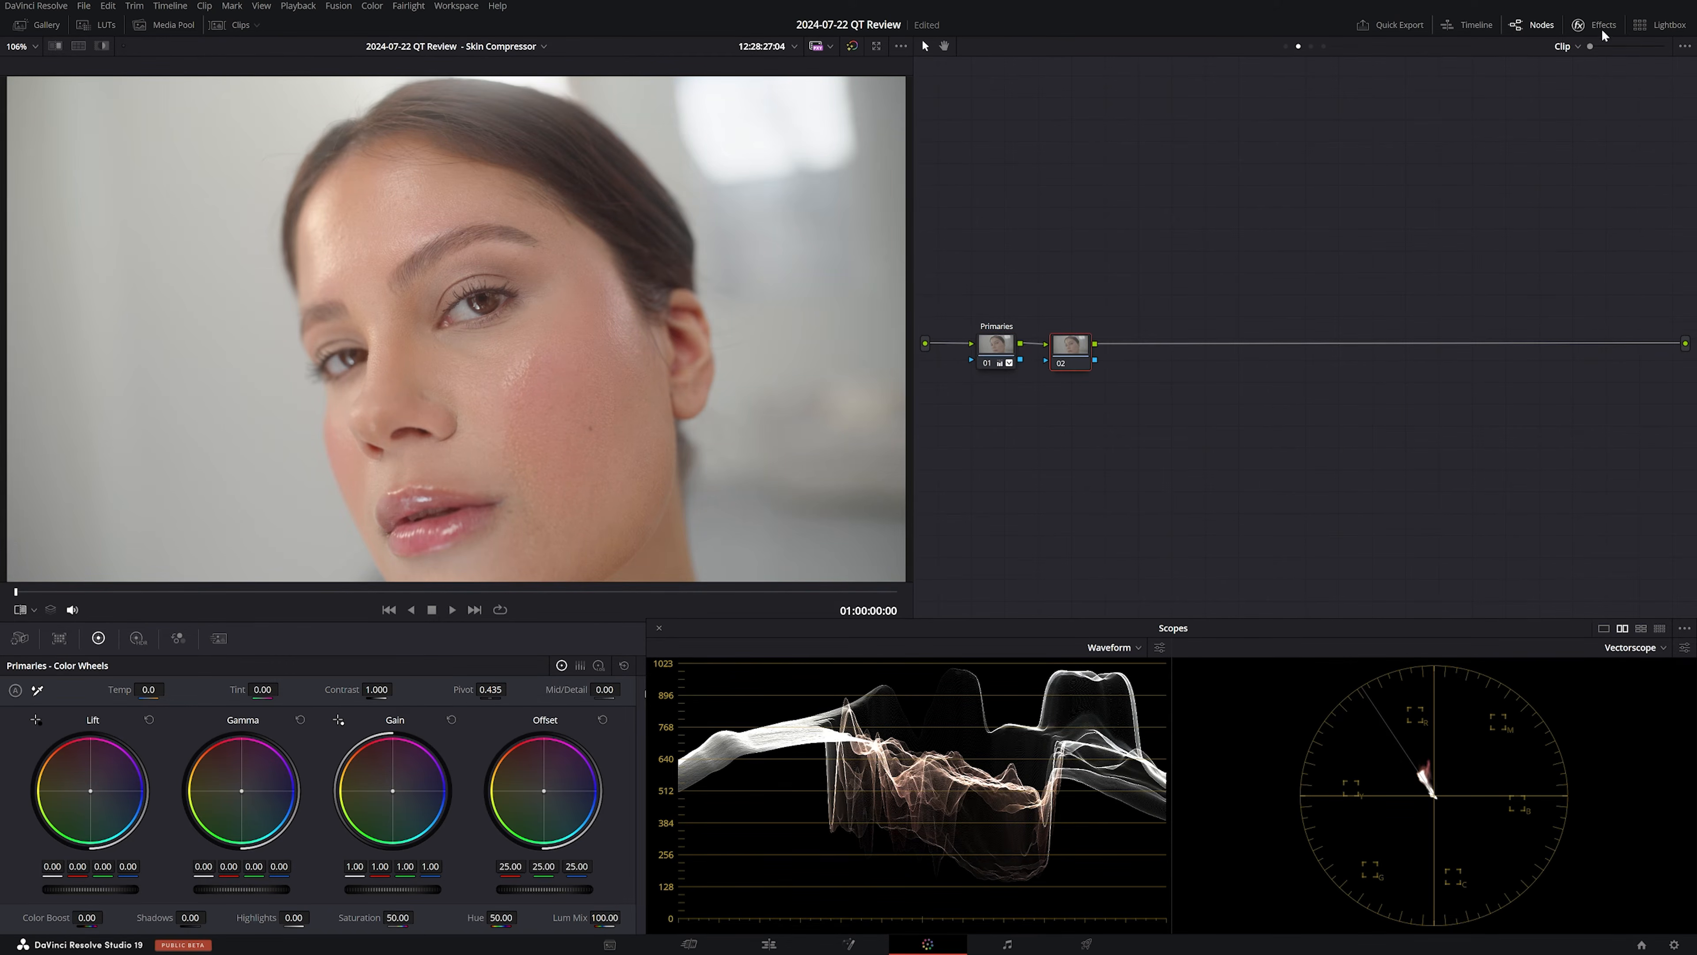
pyautogui.click(1603, 29)
pyautogui.moveTo(1470, 138); pyautogui.dragTo(1018, 359)
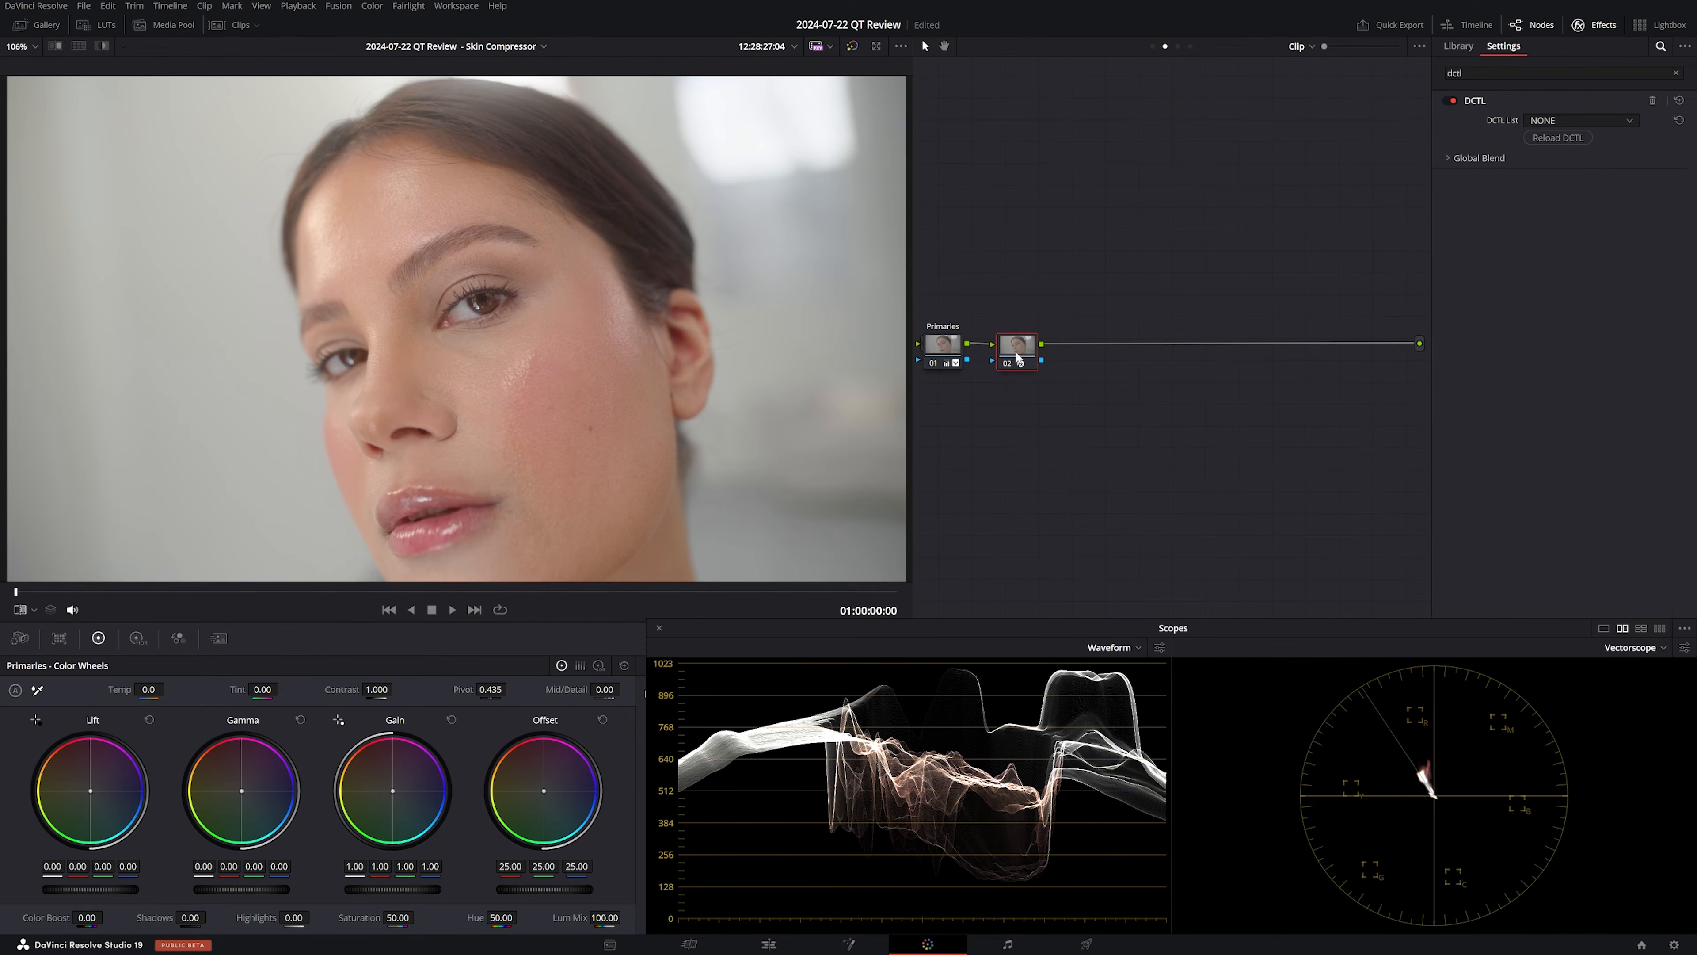
pyautogui.click(1576, 122)
pyautogui.press('Return')
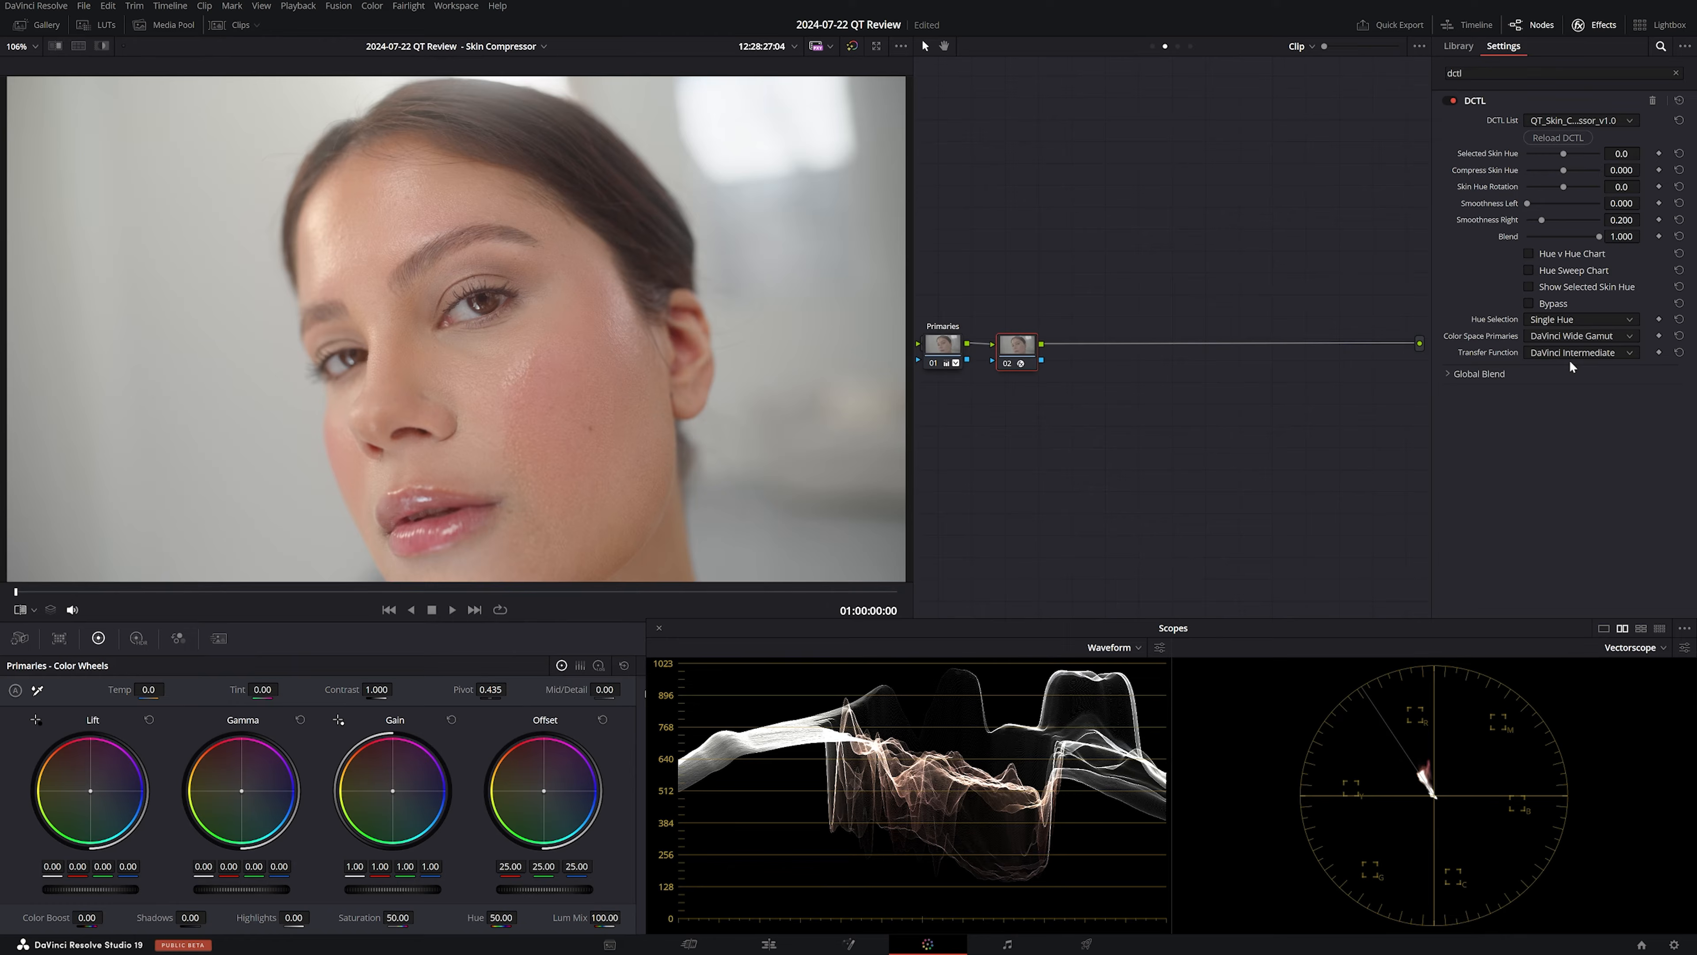
# Set the Skin Compressor's Color Space Primaries to Arri Wide Gamut 3 and its Transfer Function to Arri LogC3
pyautogui.click(1569, 336)
pyautogui.click(1567, 382)
pyautogui.click(1566, 351)
pyautogui.click(1570, 382)
# Set Selected Skin Hue to -0.2 and Smoothness Right to 0.000 using the selected skin hue, Hue v Hue and Hue Sweep overlays
pyautogui.click(1528, 286)
pyautogui.moveTo(1625, 153); pyautogui.dragTo(1645, 154)
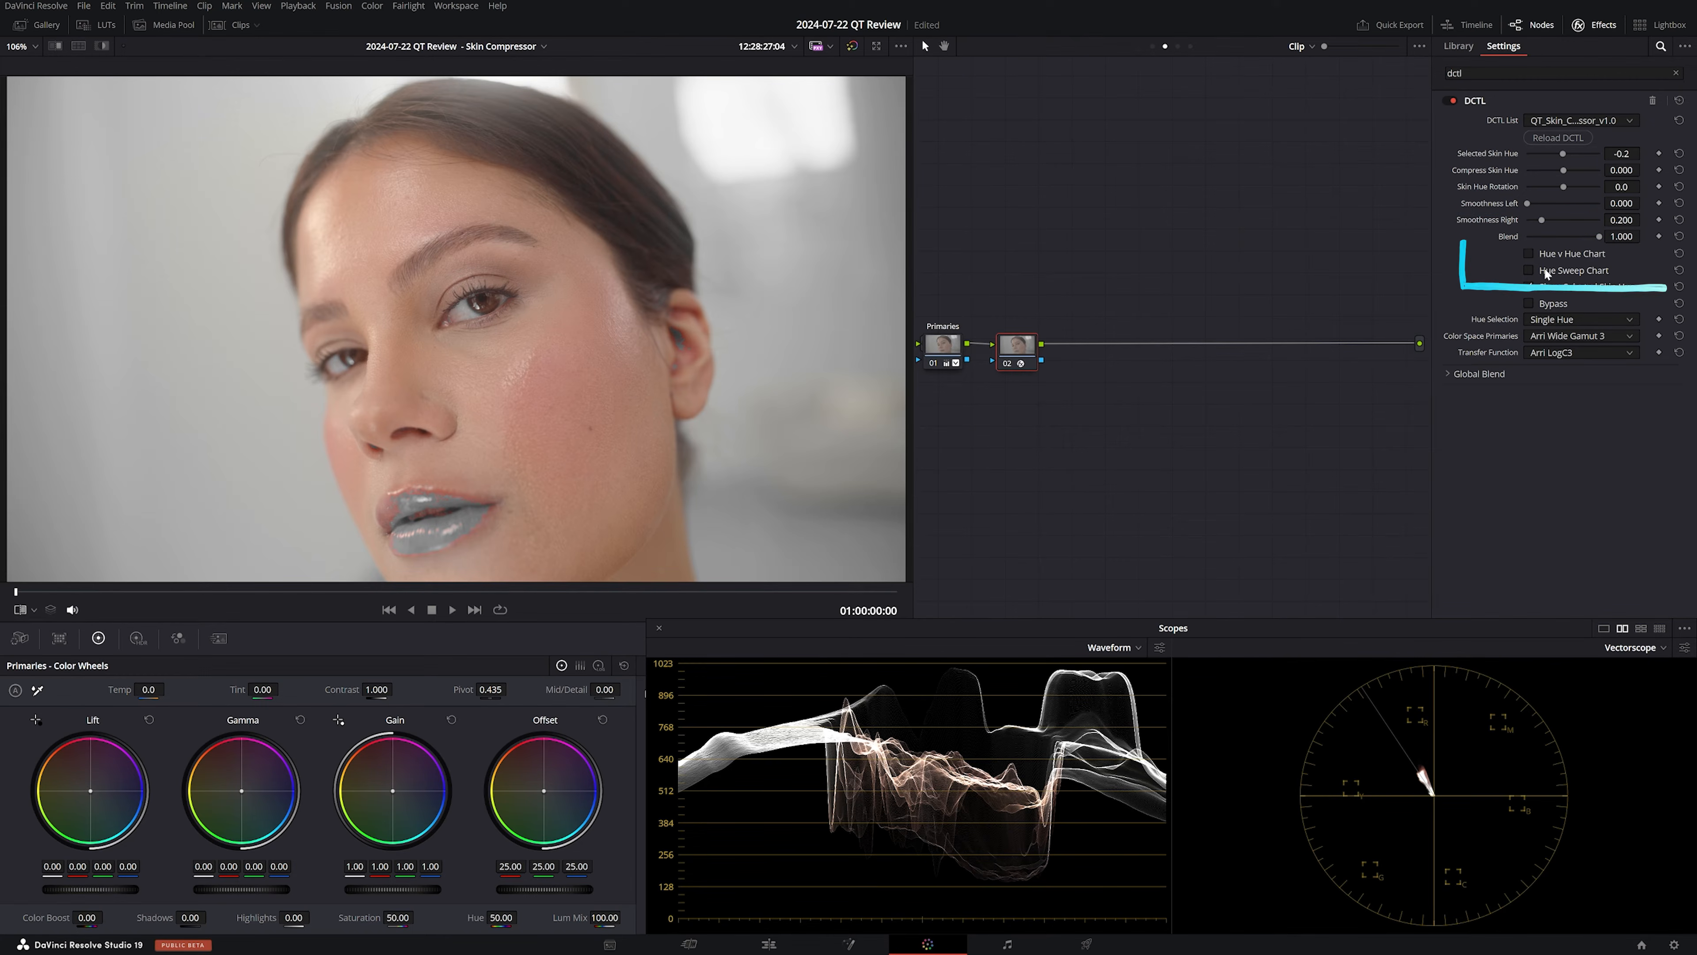
pyautogui.click(1529, 253)
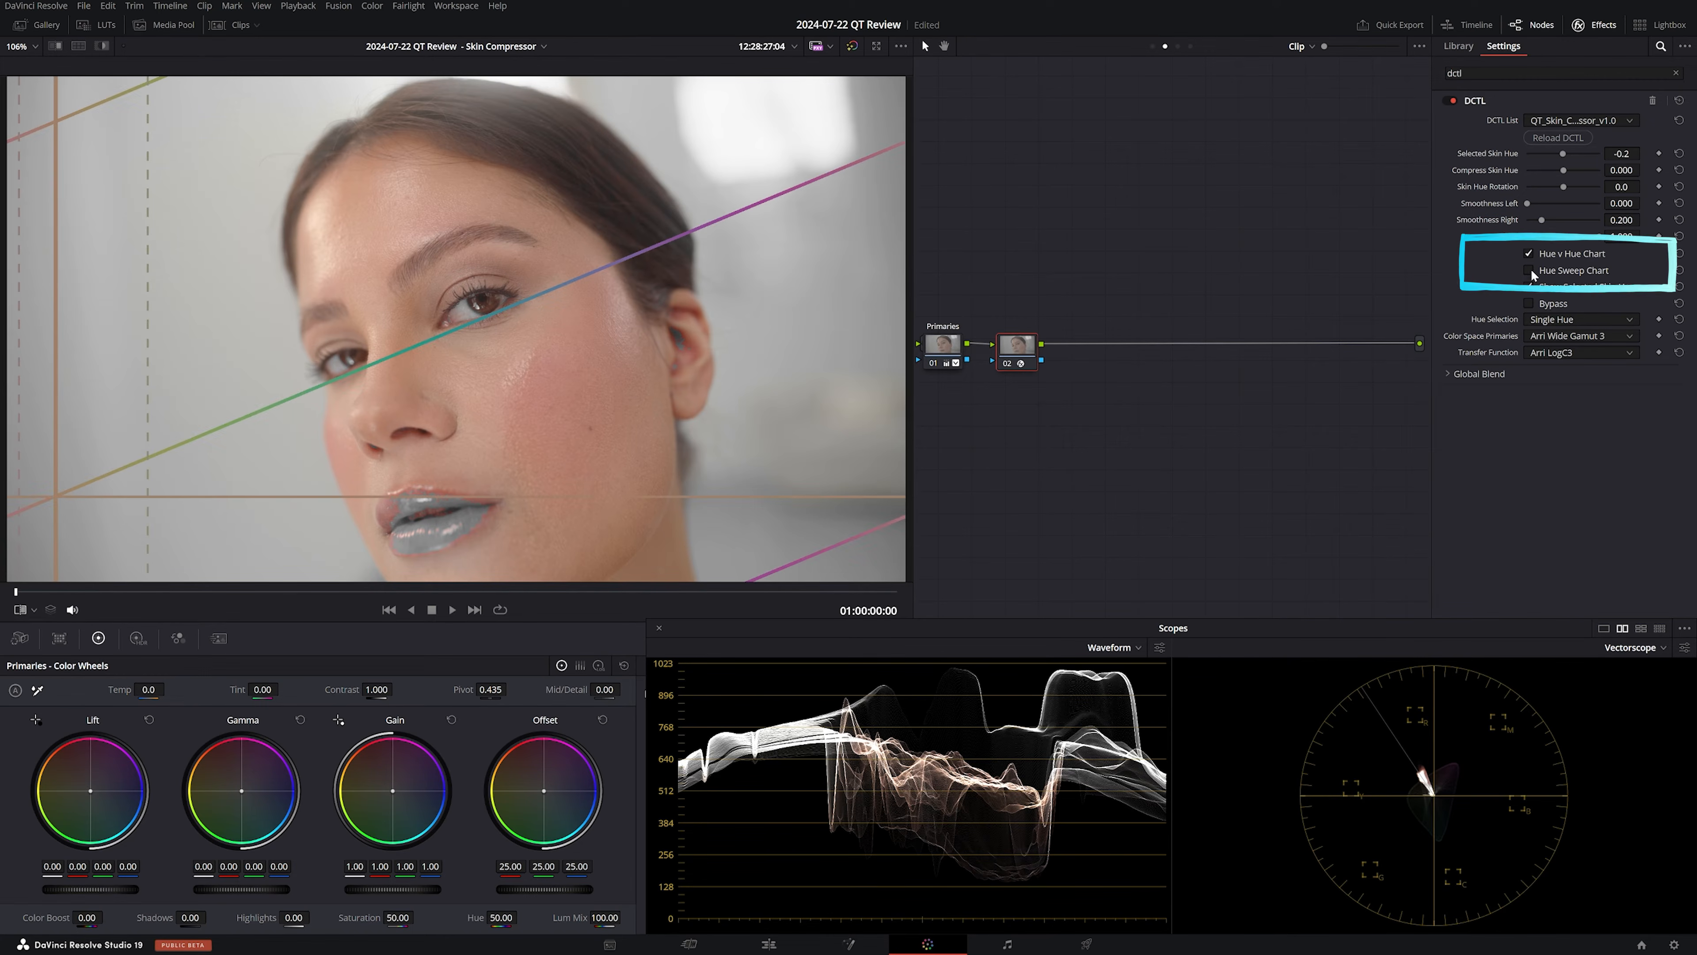
pyautogui.click(1529, 270)
pyautogui.moveTo(1542, 220); pyautogui.dragTo(1507, 210)
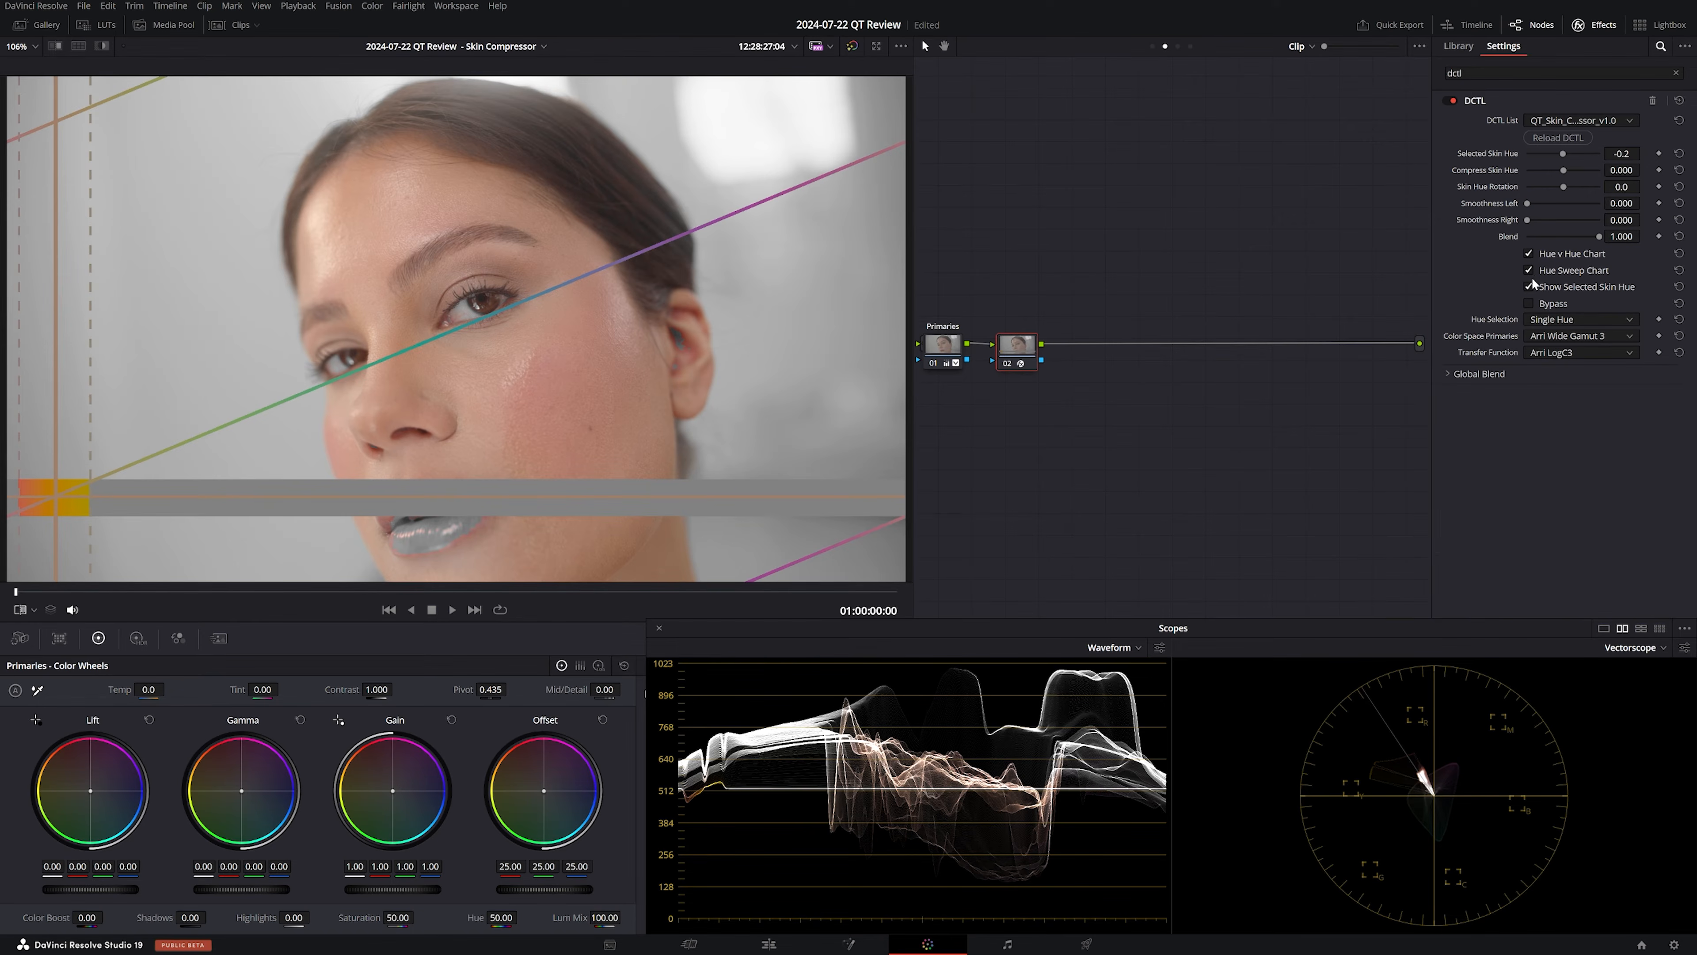
pyautogui.click(1529, 254)
pyautogui.click(1529, 270)
# Add a Lips PW node before the Skin Compressor node and draw a closed curve window around the lips
pyautogui.hotkey('shift', 's')
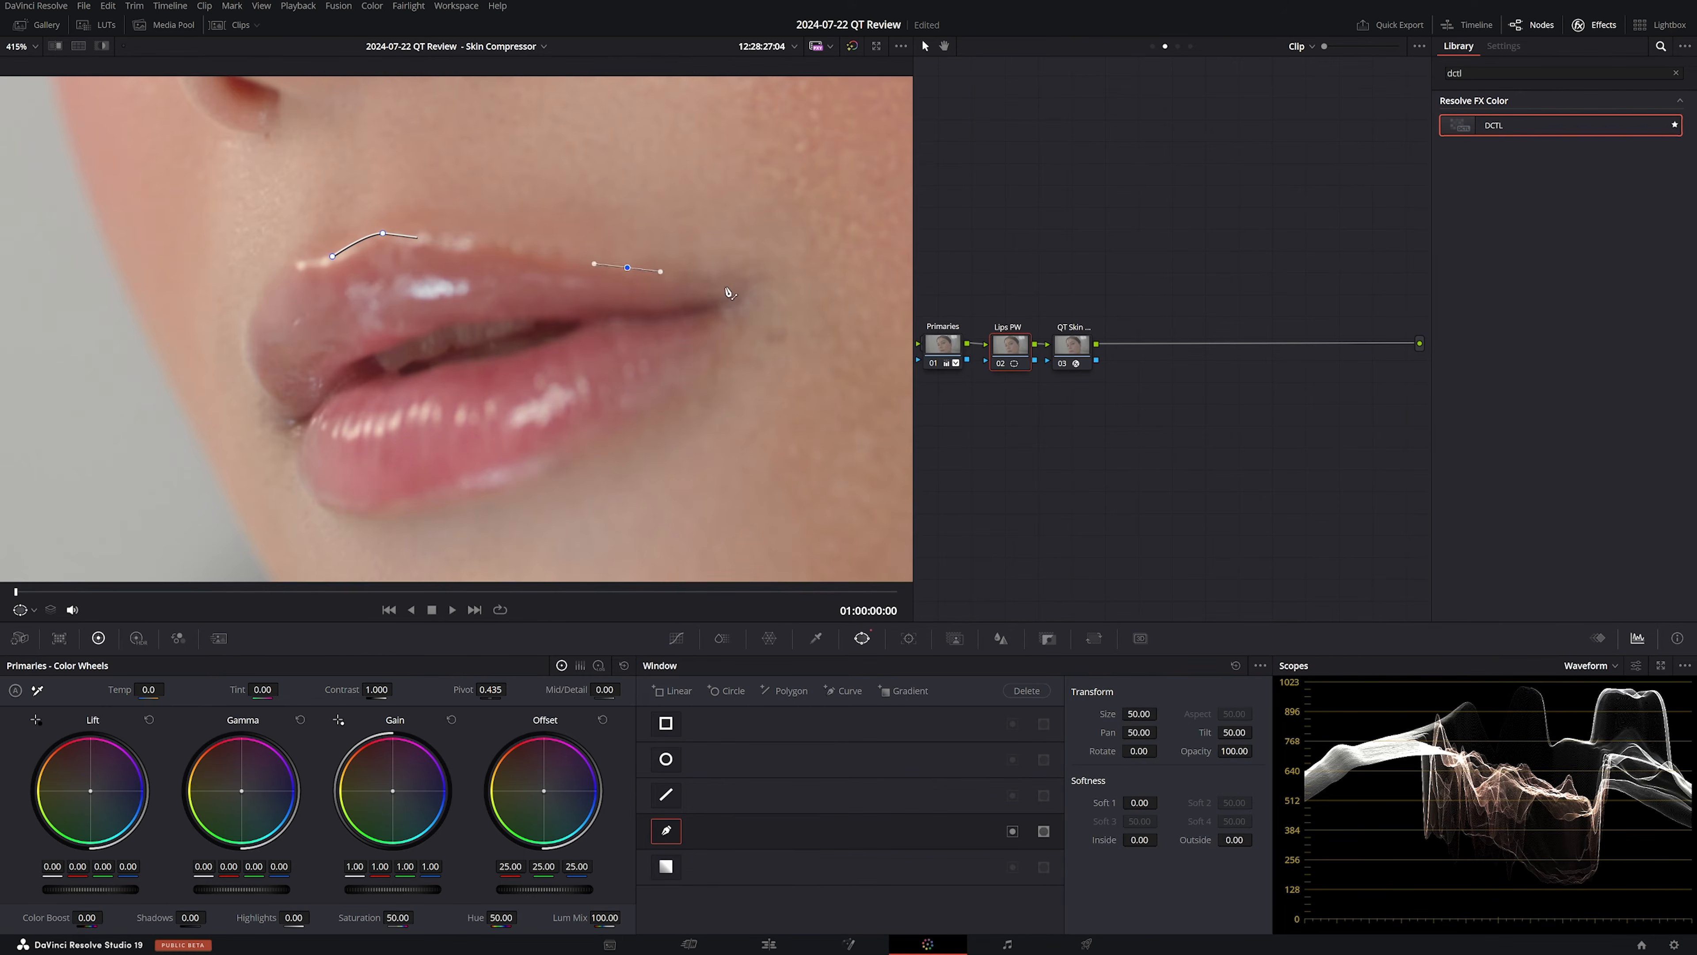
pyautogui.click(637, 405)
pyautogui.click(536, 473)
pyautogui.click(325, 511)
pyautogui.click(299, 432)
pyautogui.click(258, 377)
pyautogui.click(332, 256)
pyautogui.hotkey('shift', 'z')
# Check the lips exclusion matte with Highlight on the QT Skin Compressor node and raise Compress Skin Hue
pyautogui.click(1048, 638)
pyautogui.click(1089, 345)
pyautogui.hotkey('shift', 'h')
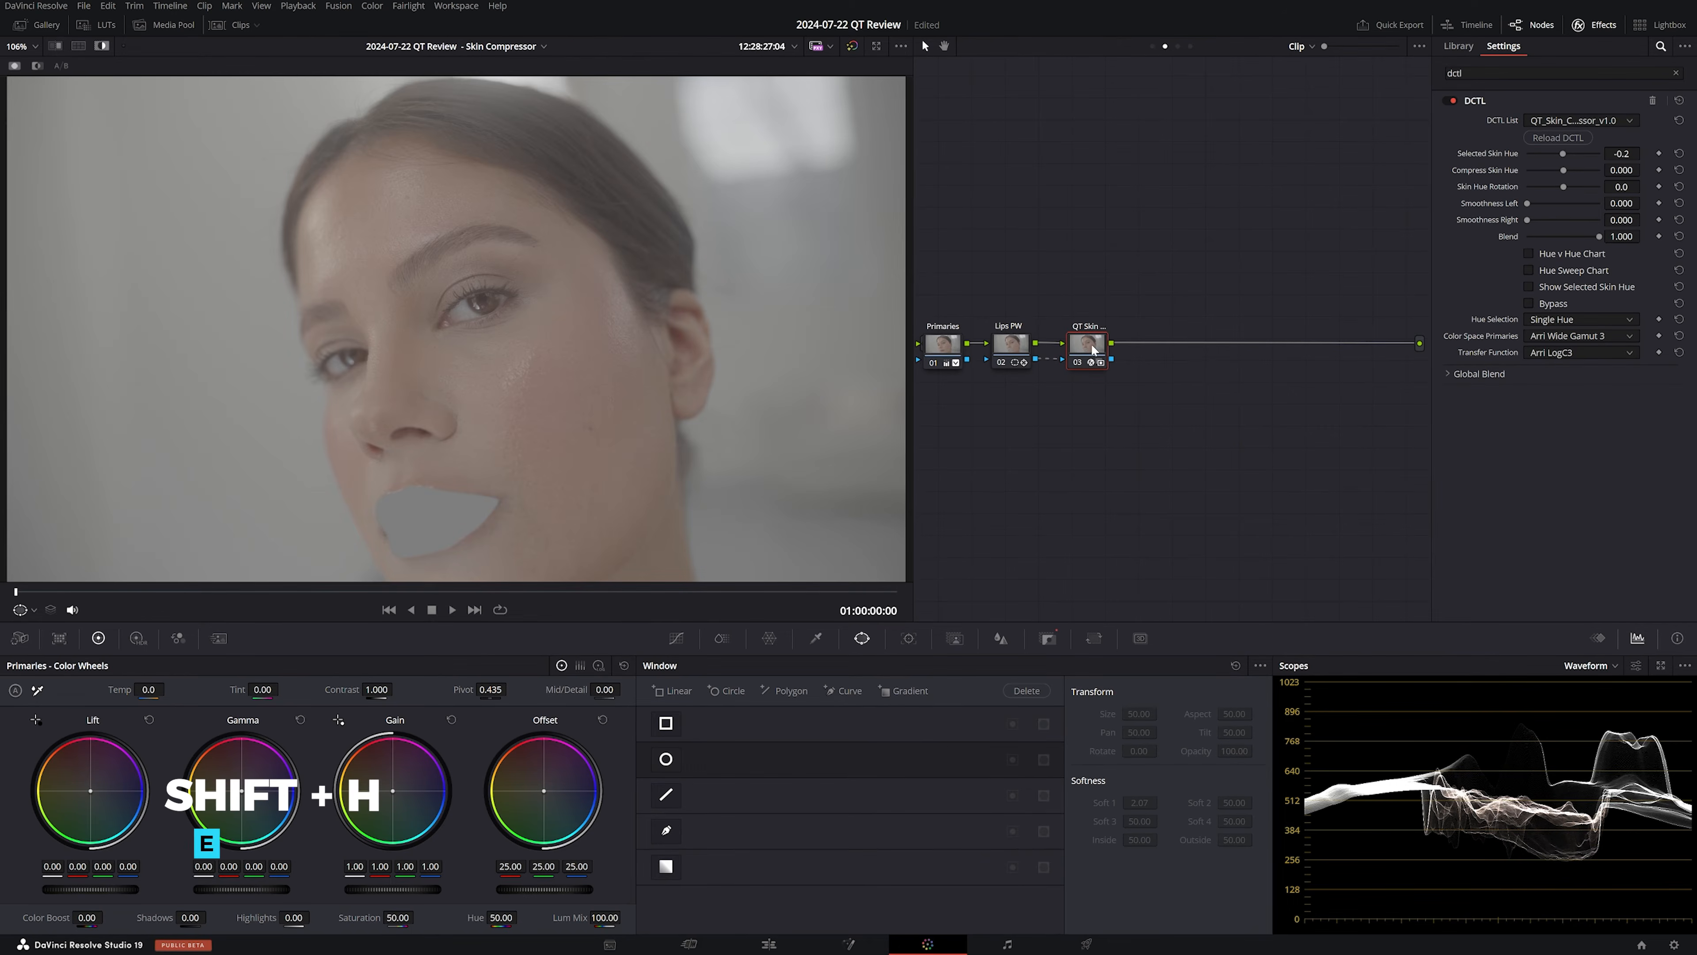
pyautogui.moveTo(1563, 170); pyautogui.dragTo(1599, 187)
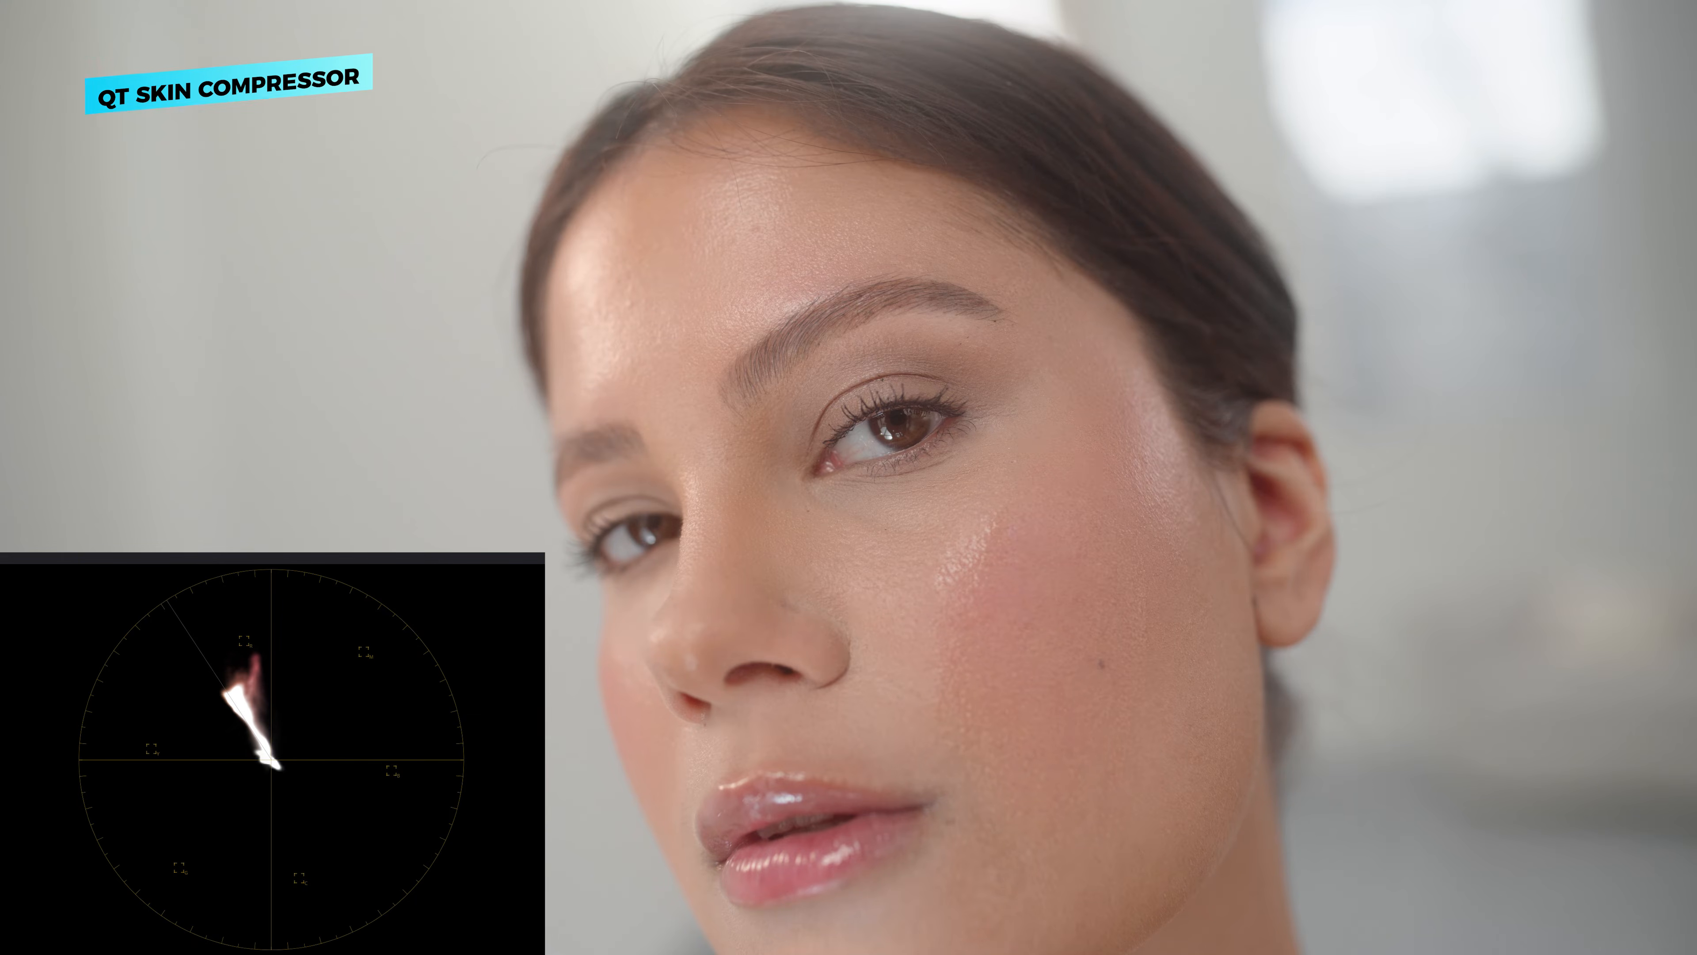